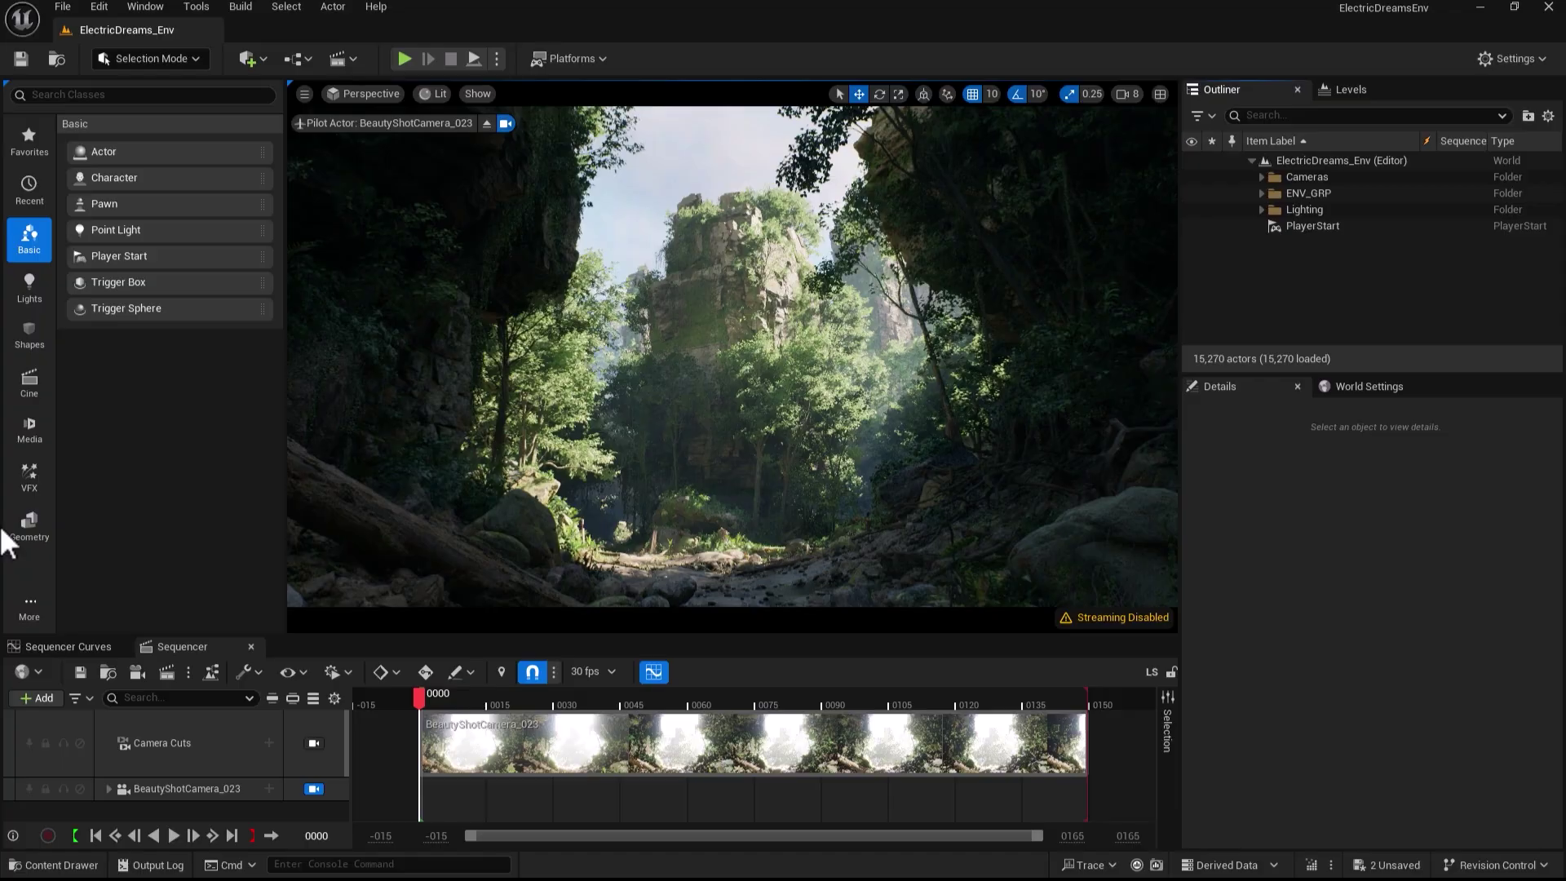
- Turn ExponentialHeightFog's Volumetric Fog option off and back on to compare, and hide the fog actor in the level
click(1262, 209)
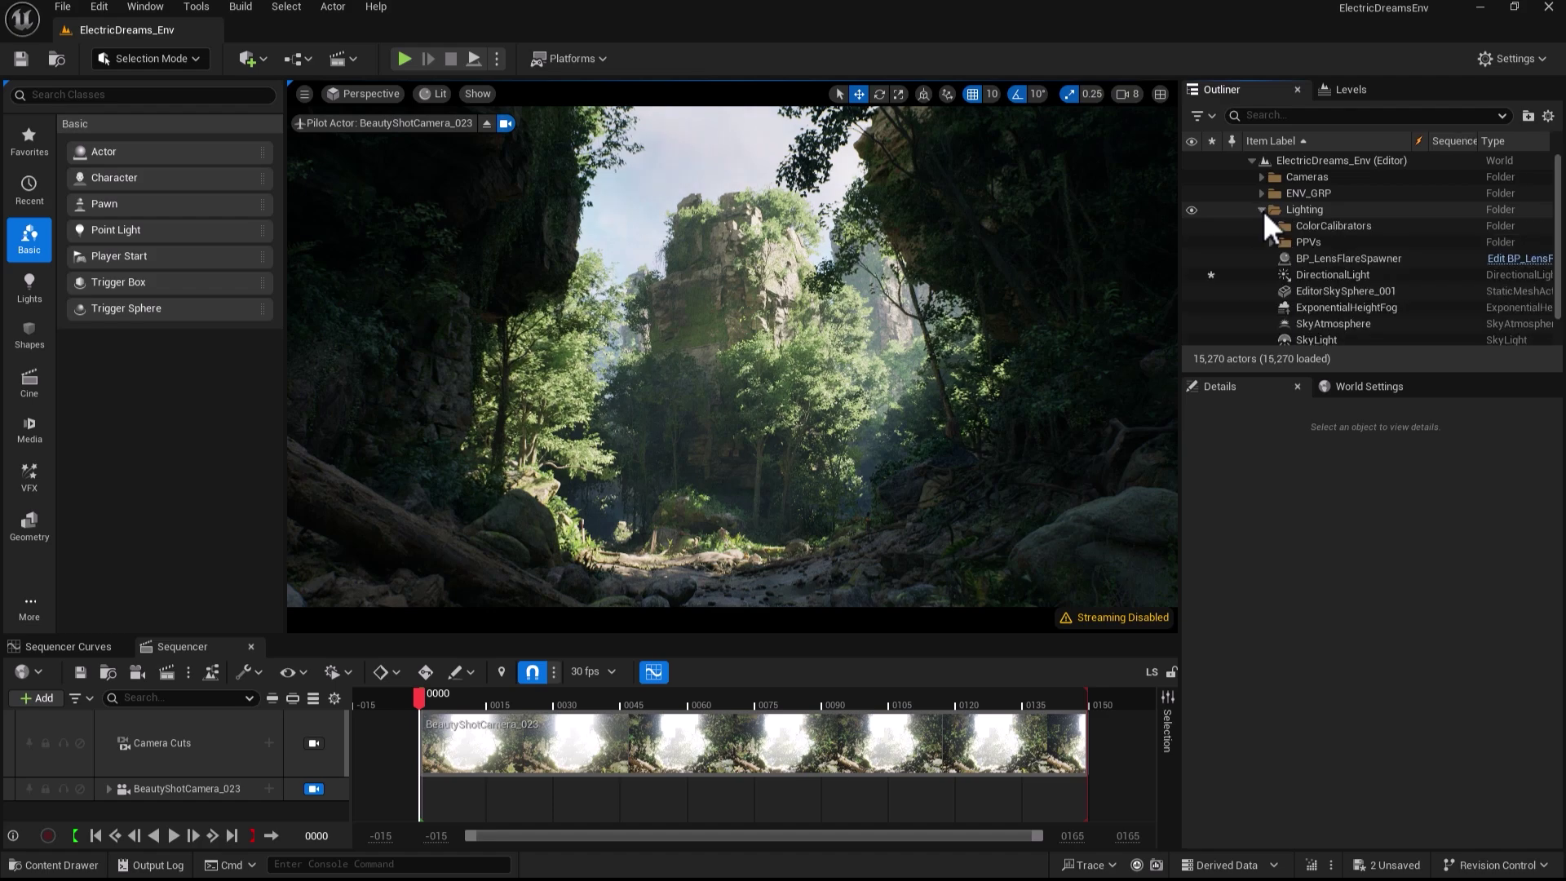
click(1317, 308)
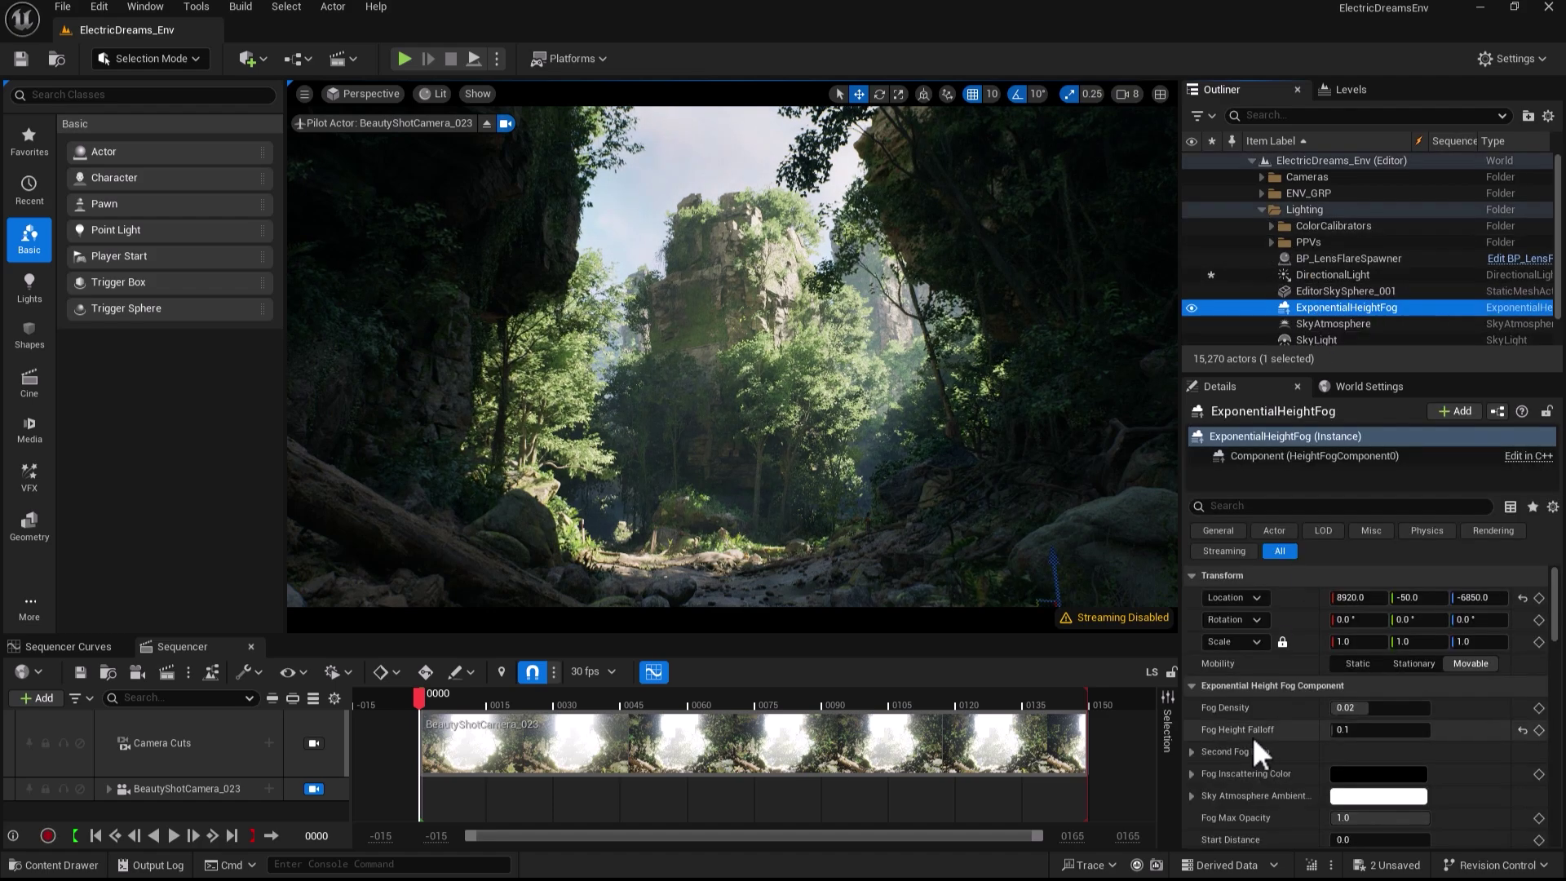
scroll(1251, 738, down, 3)
scroll(1251, 740, down, 6)
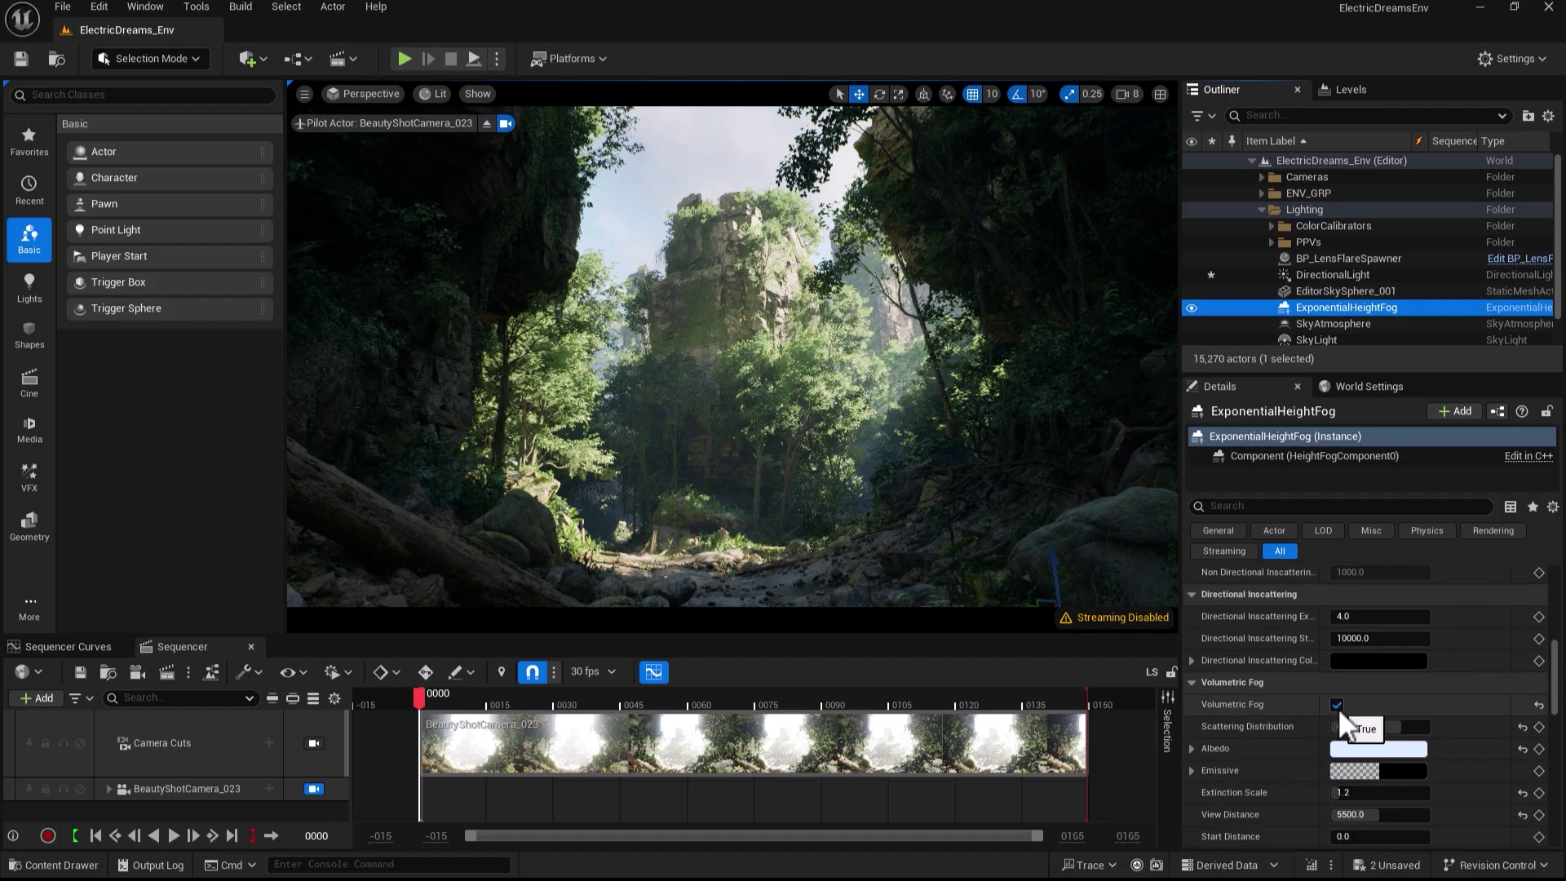
click(1336, 705)
click(1336, 704)
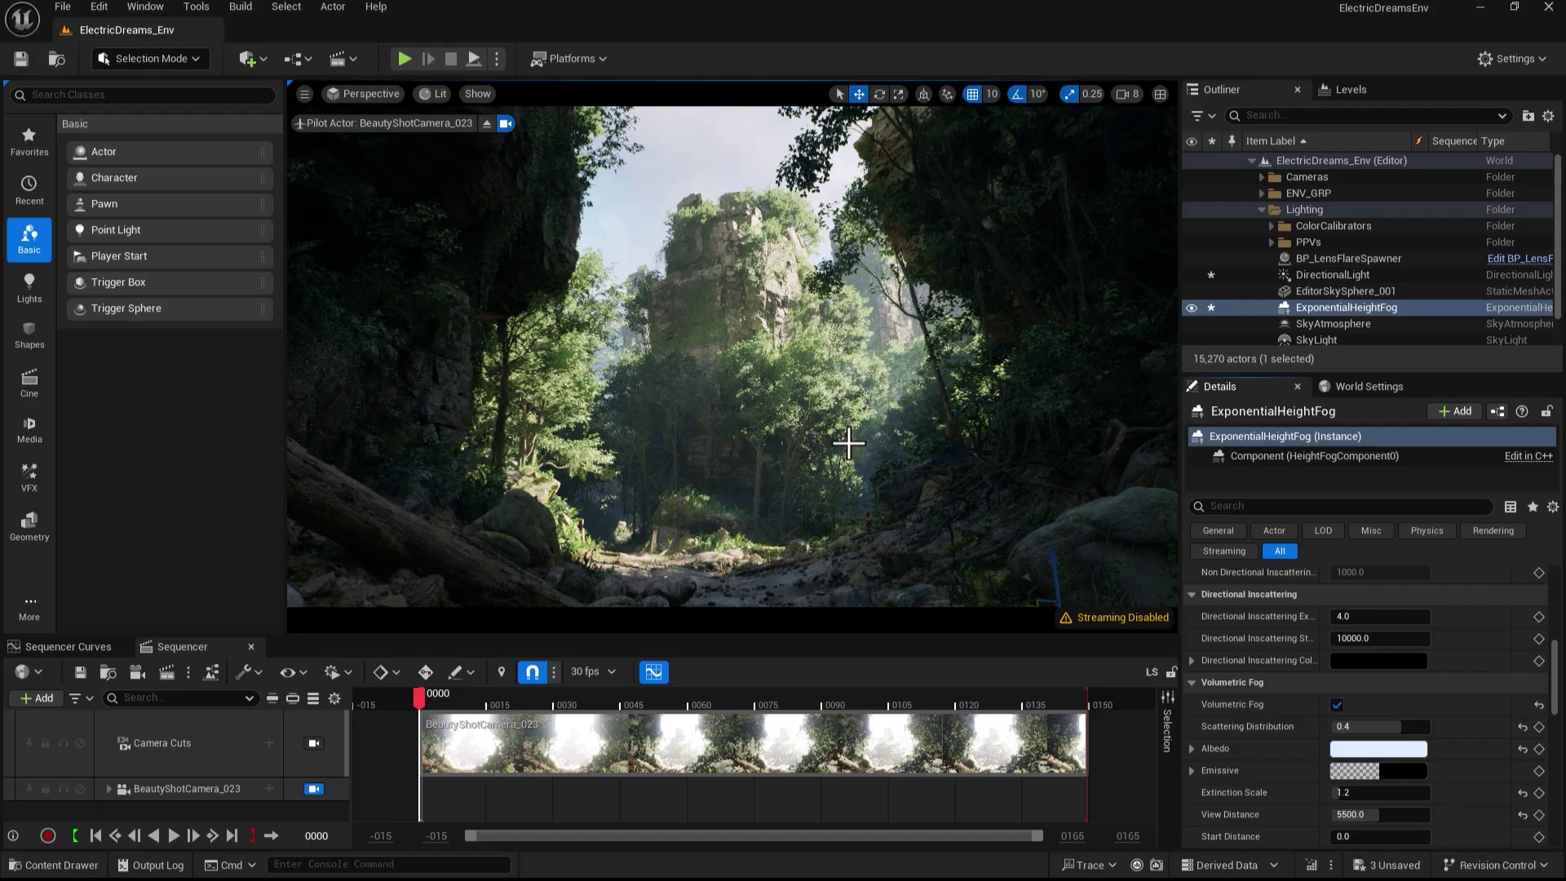
click(1190, 307)
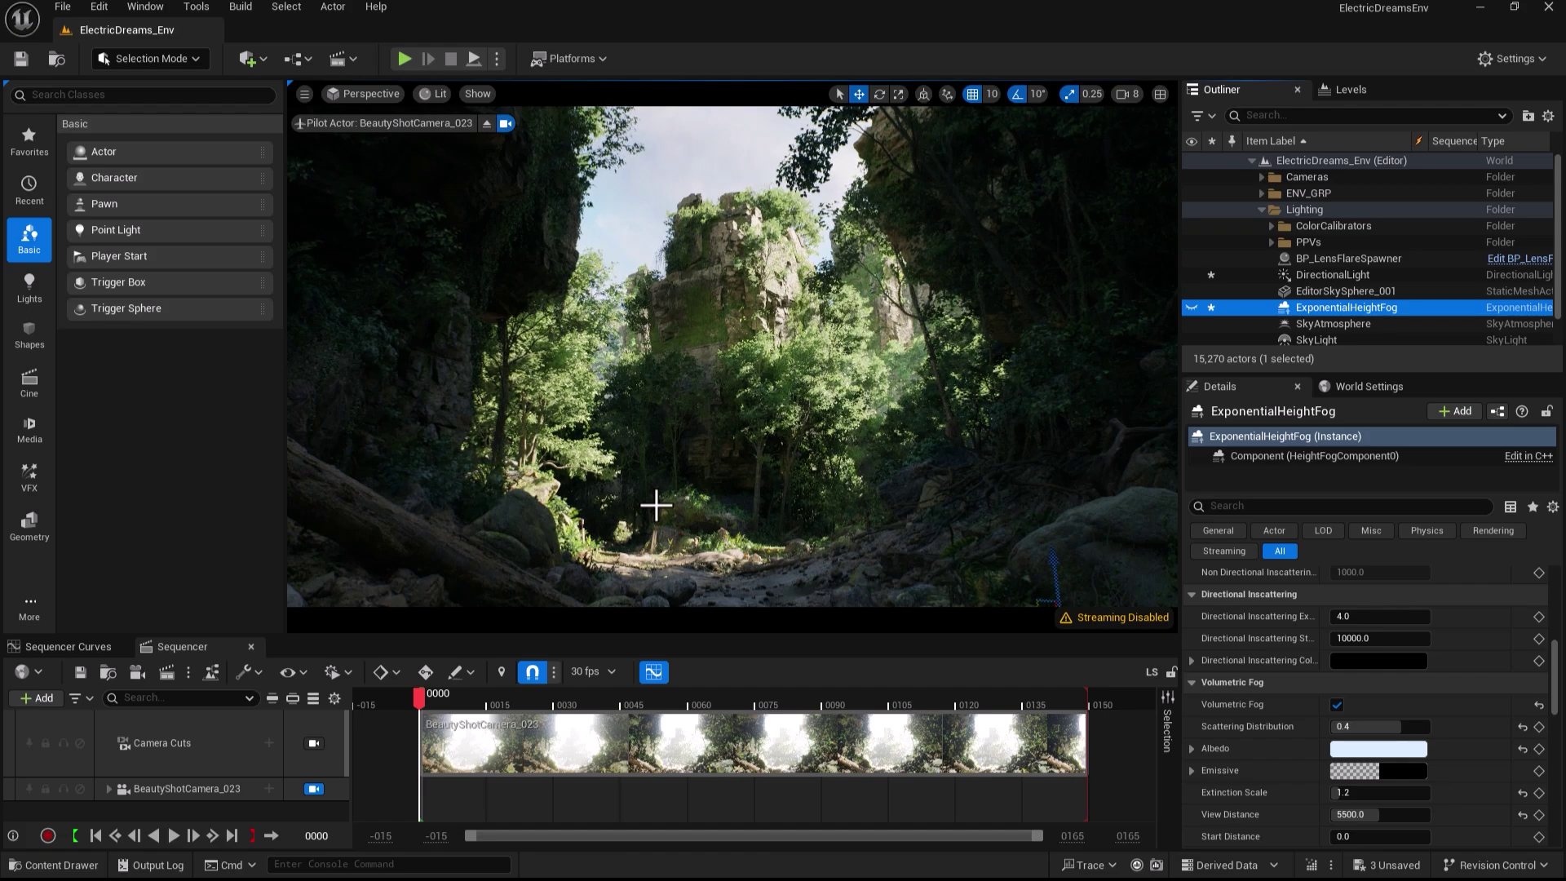
- Review the fog options in the project's engine rendering settings, filtered by "fog", including local fog volume support, and close the settings
click(96, 8)
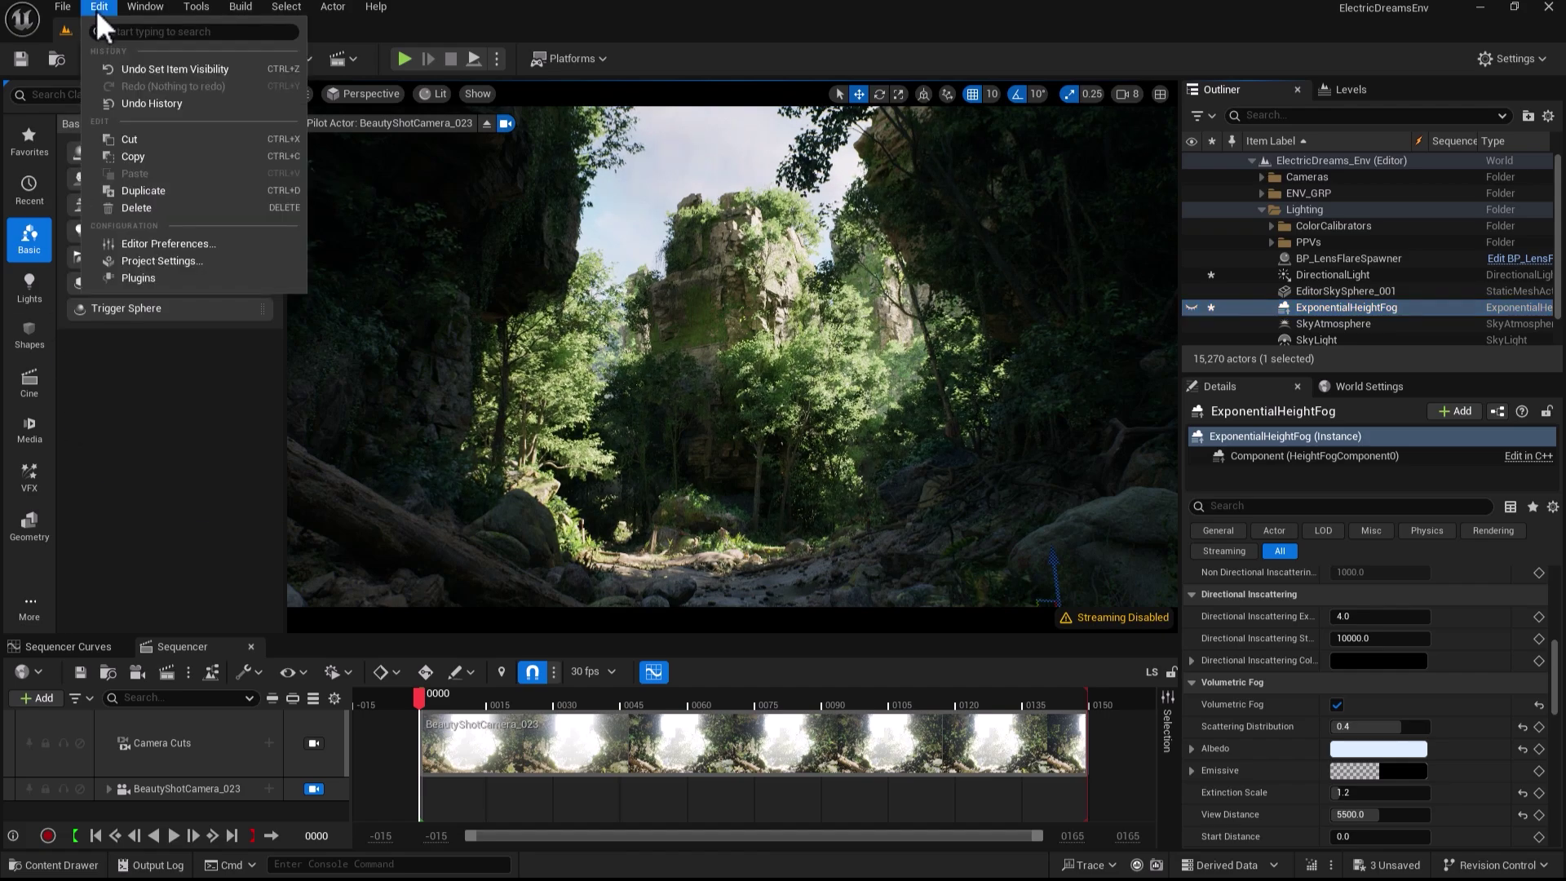
click(135, 260)
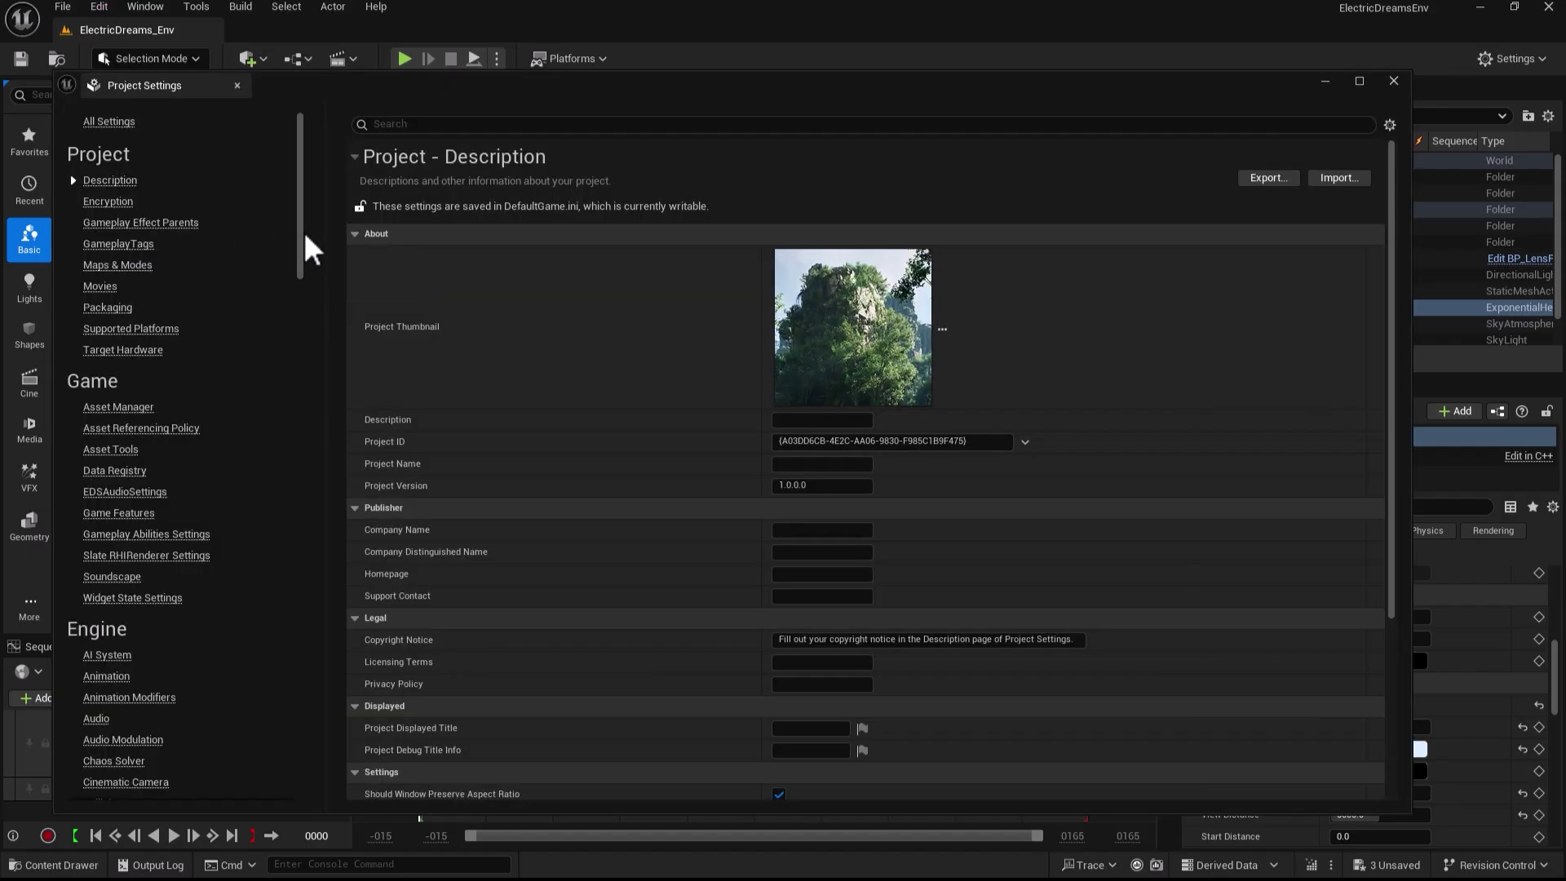
drag(296, 231, 293, 437)
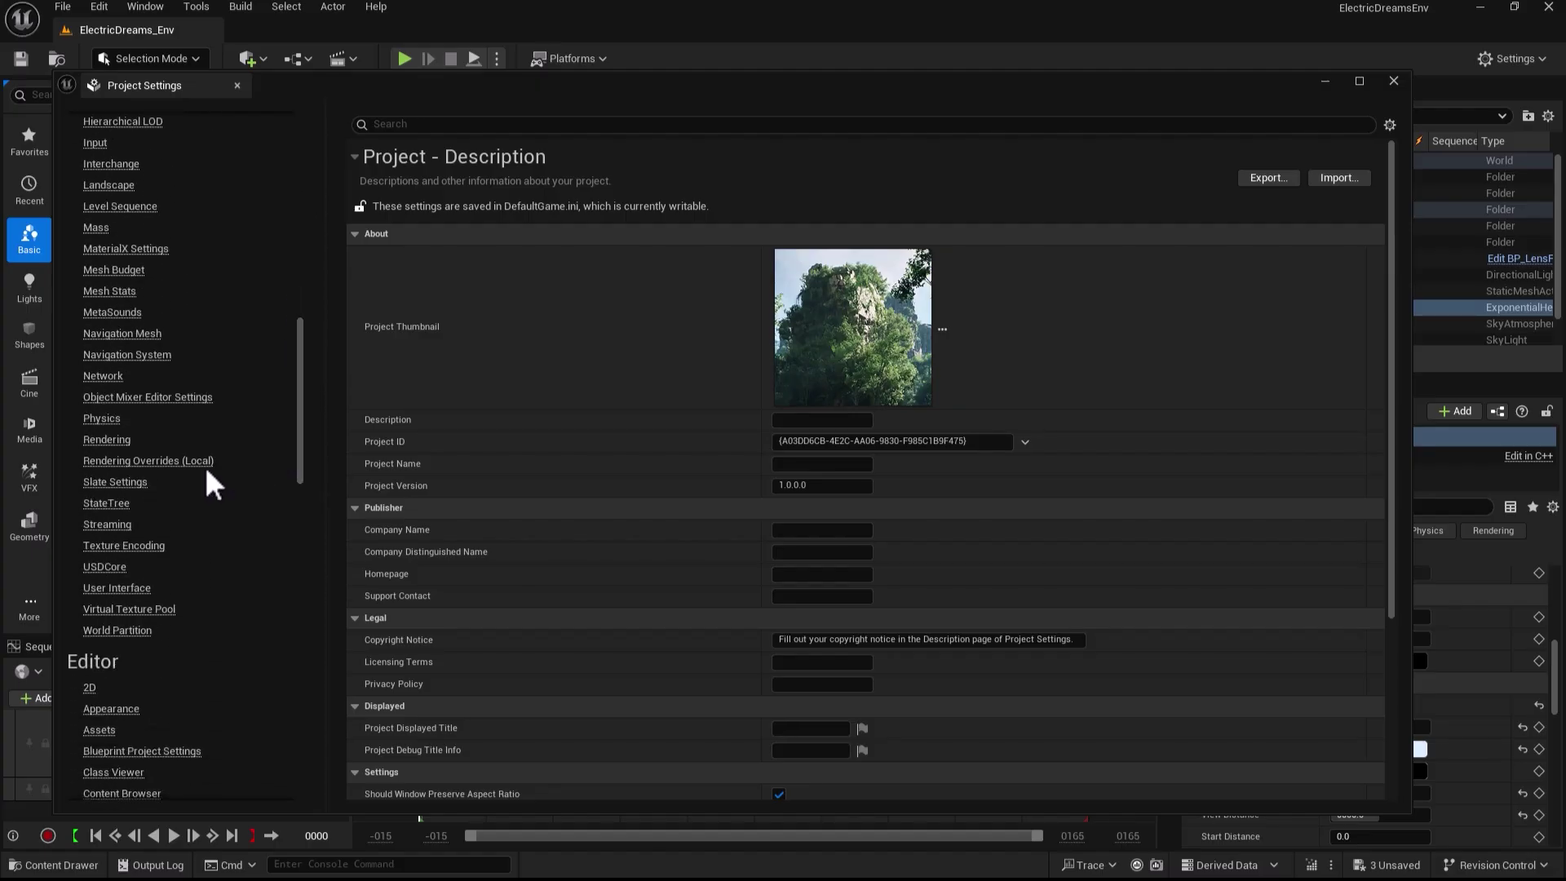
click(107, 441)
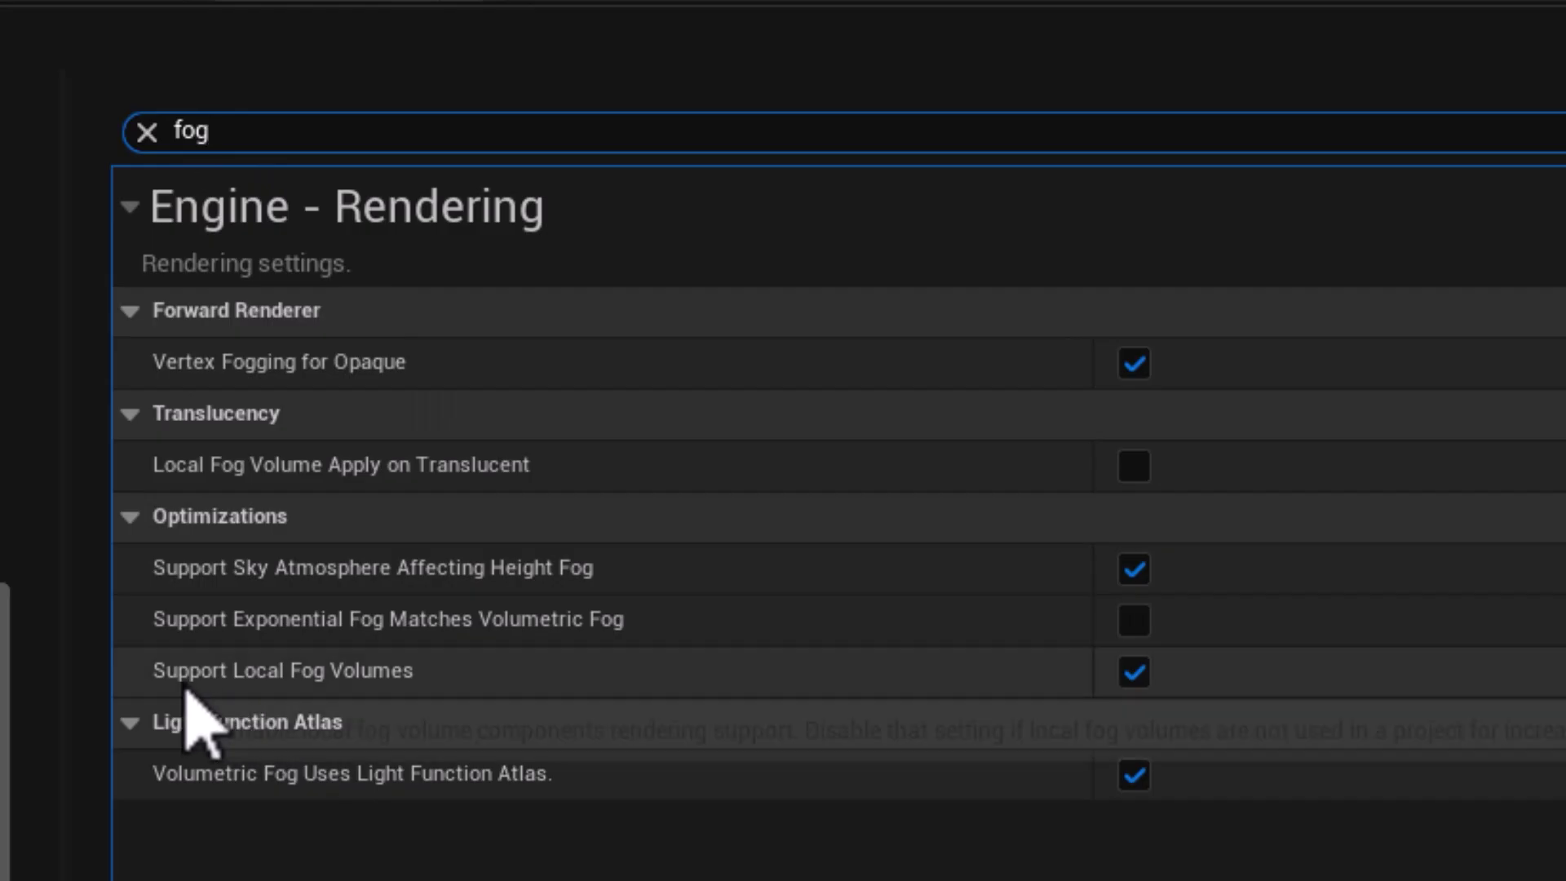
mouse_move(192, 711)
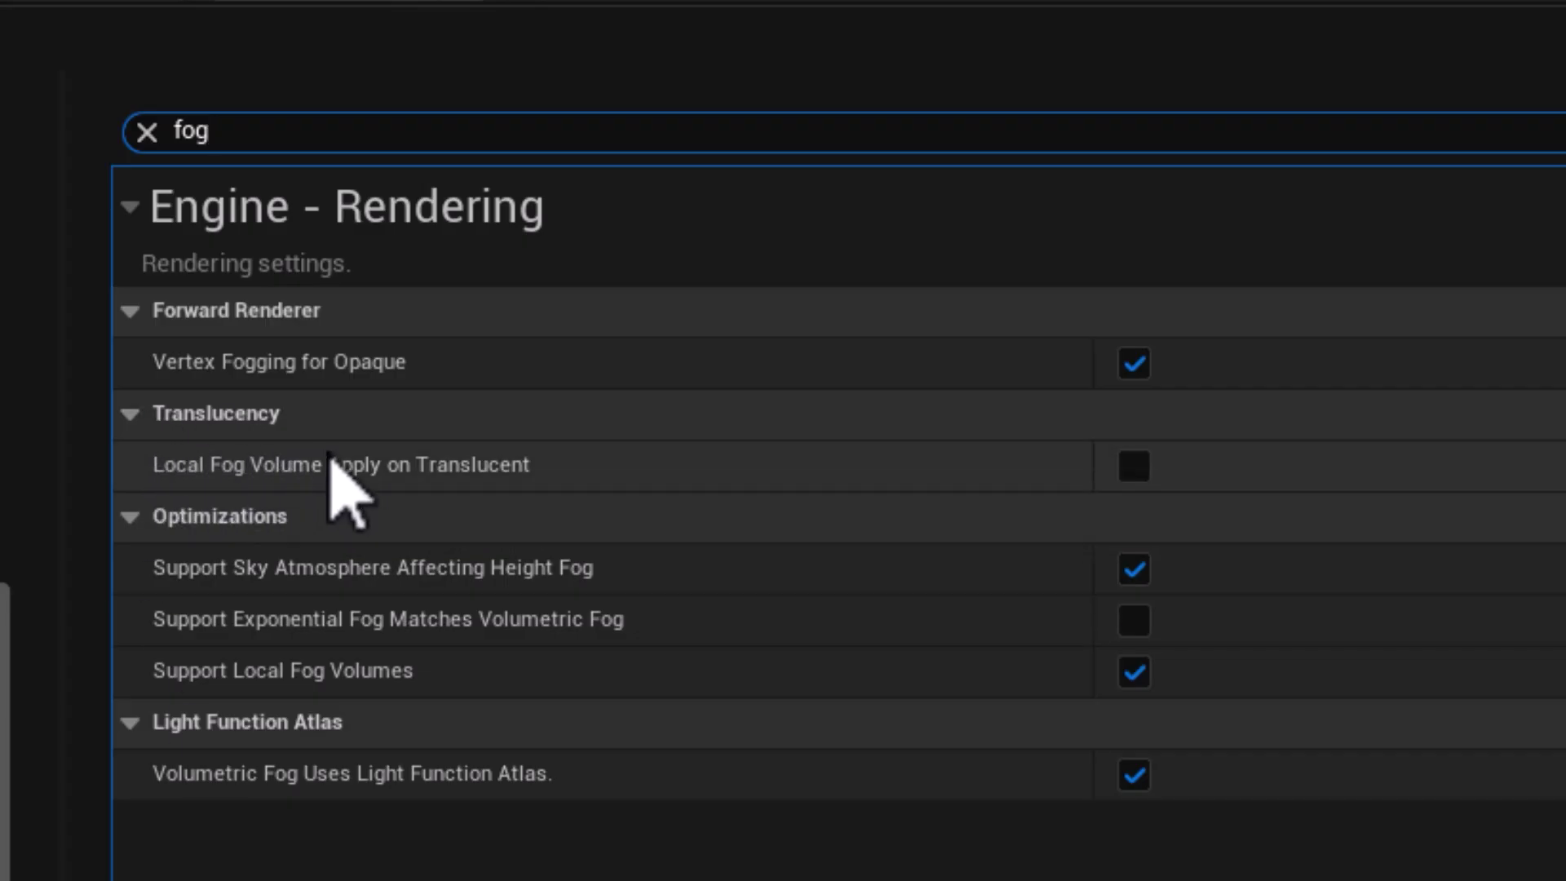
mouse_move(489, 488)
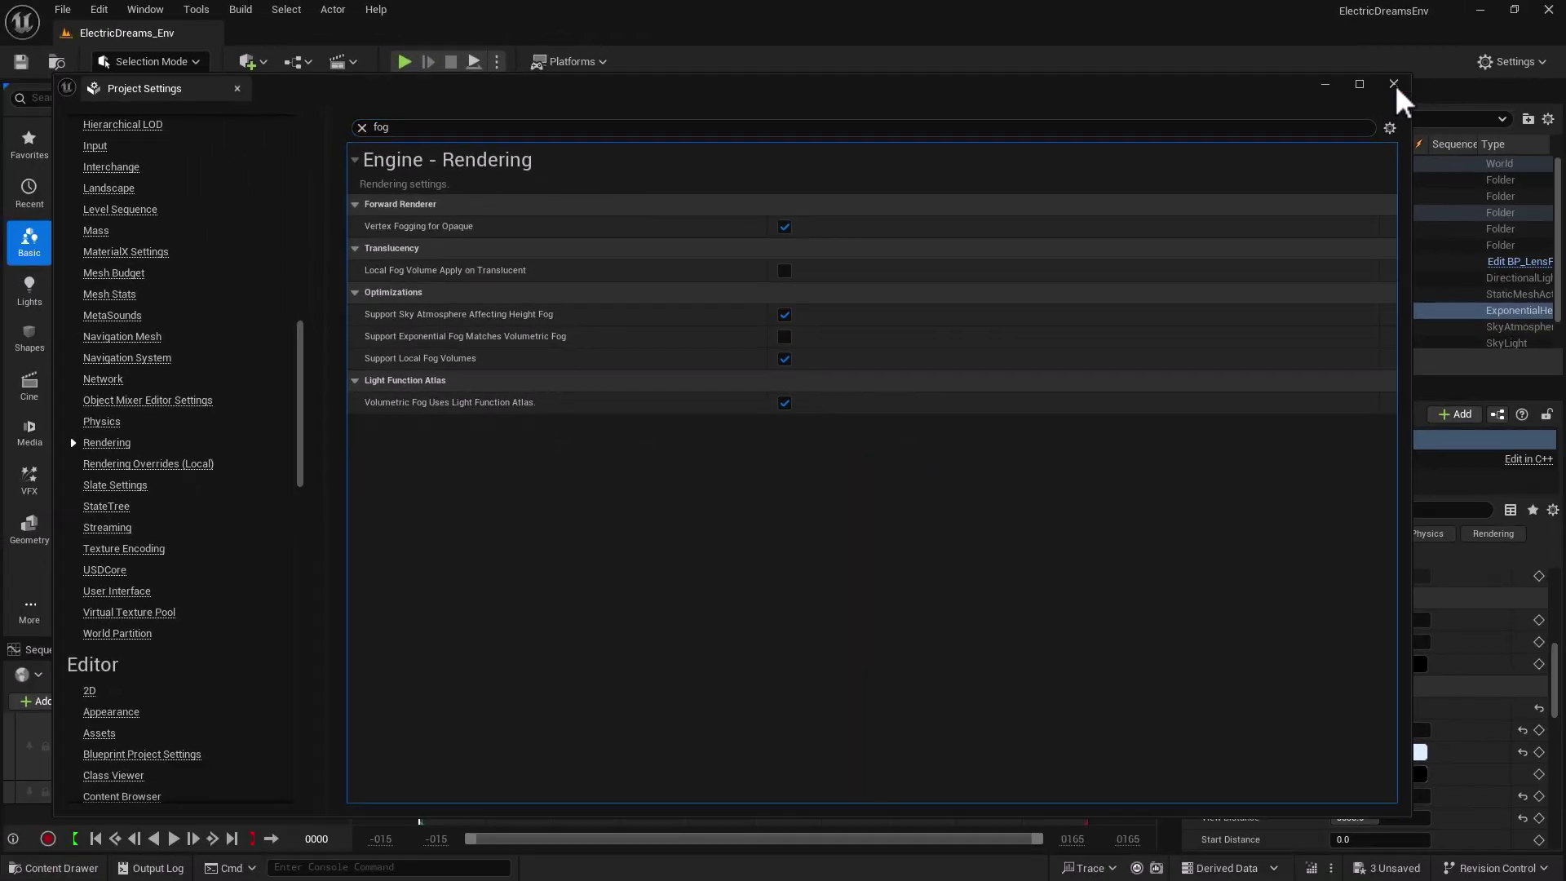
click(1398, 98)
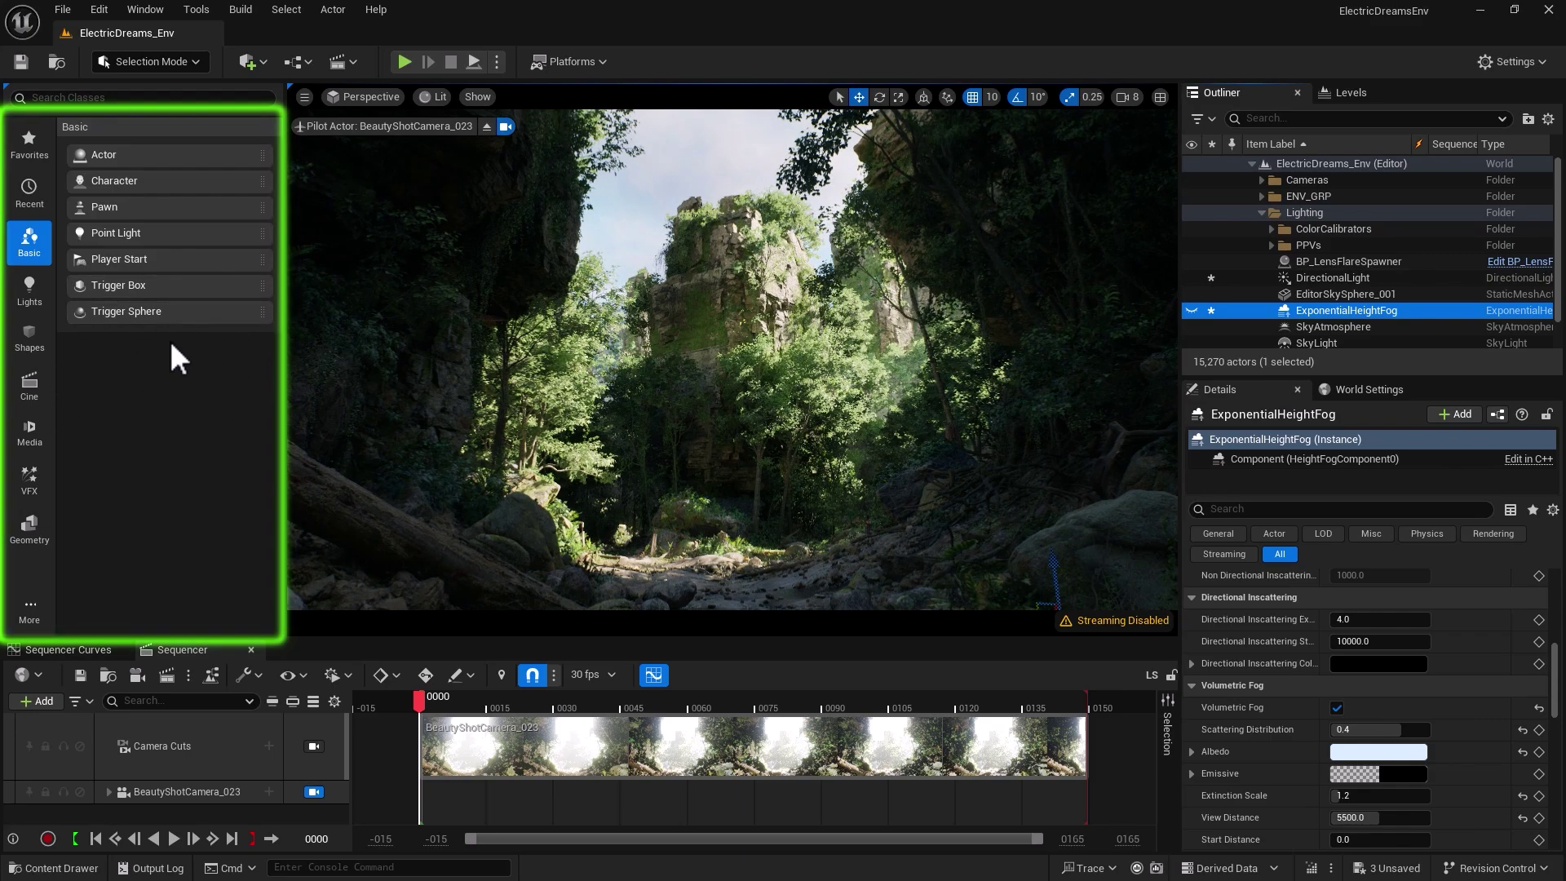
- Place a Local Fog Volume from the visual effects actors in the forest clearing and raise it above the ground
click(135, 10)
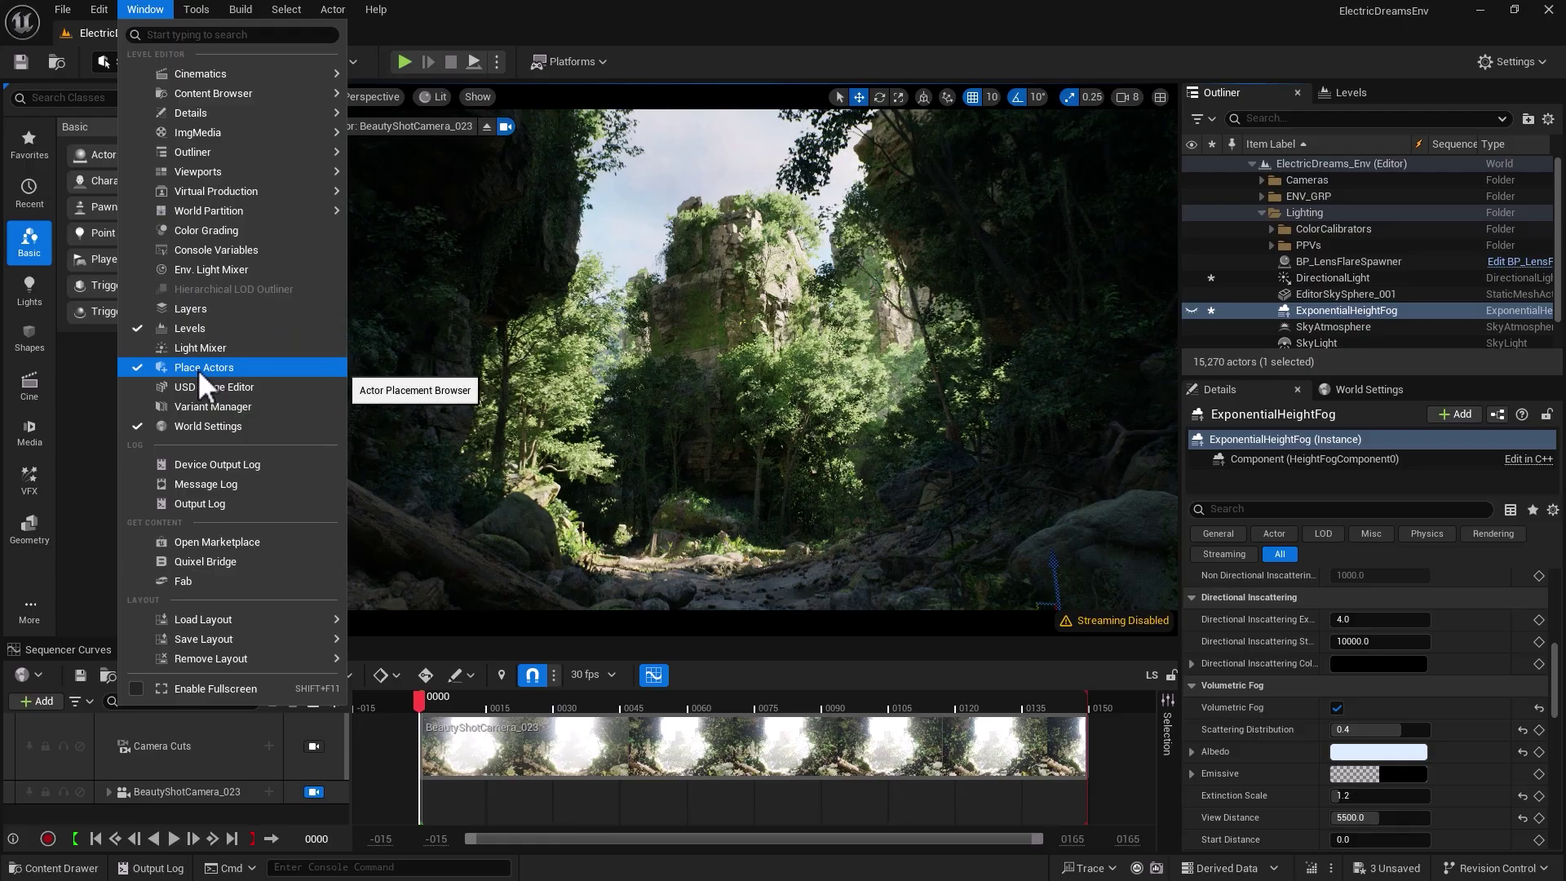
click(79, 382)
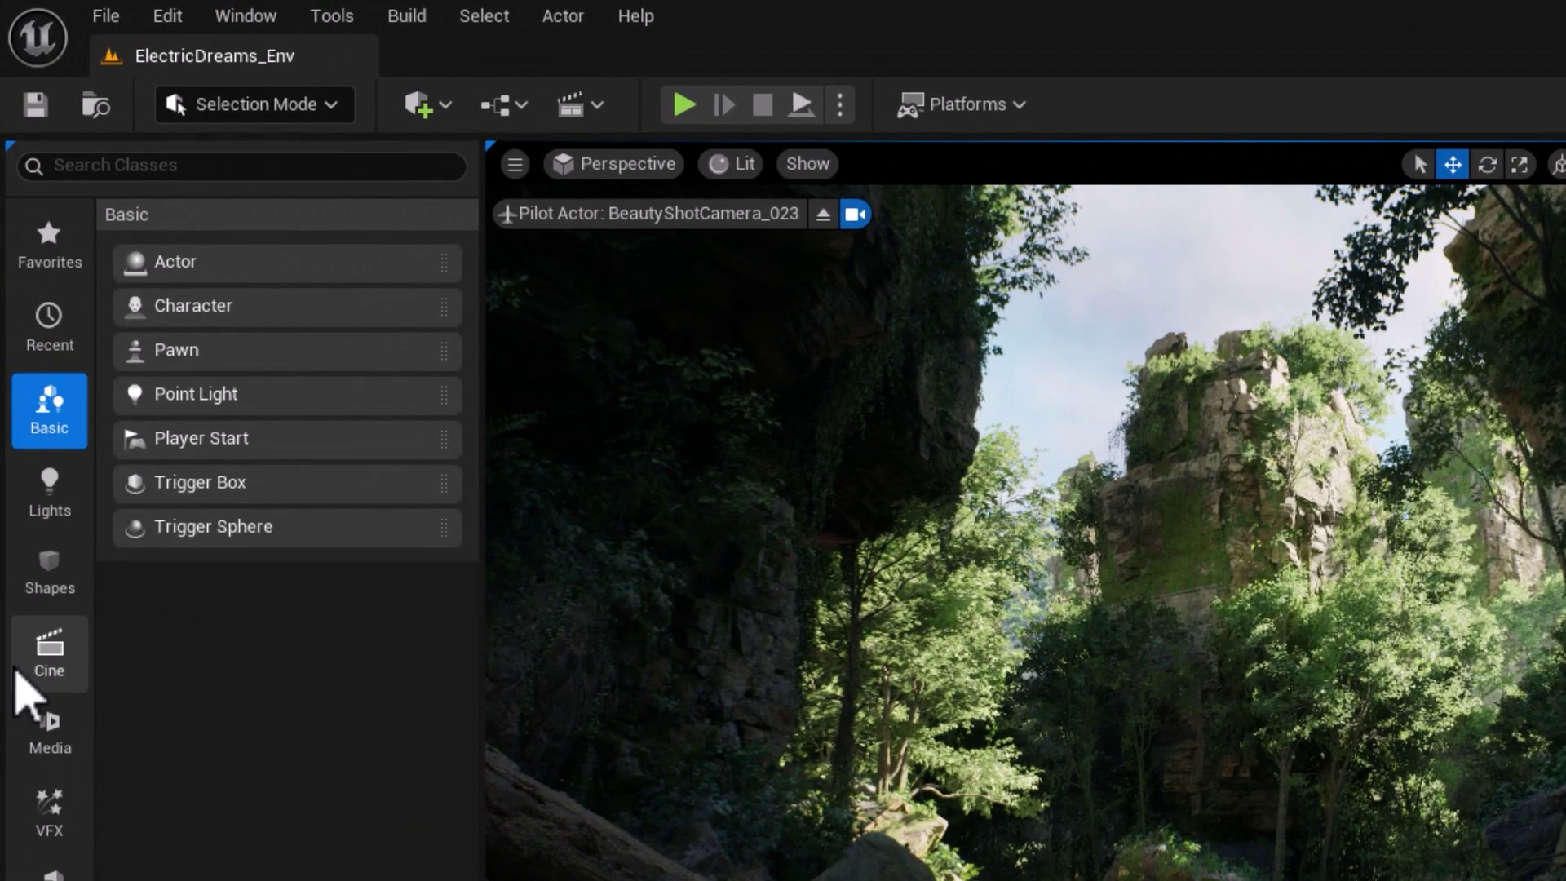
click(41, 815)
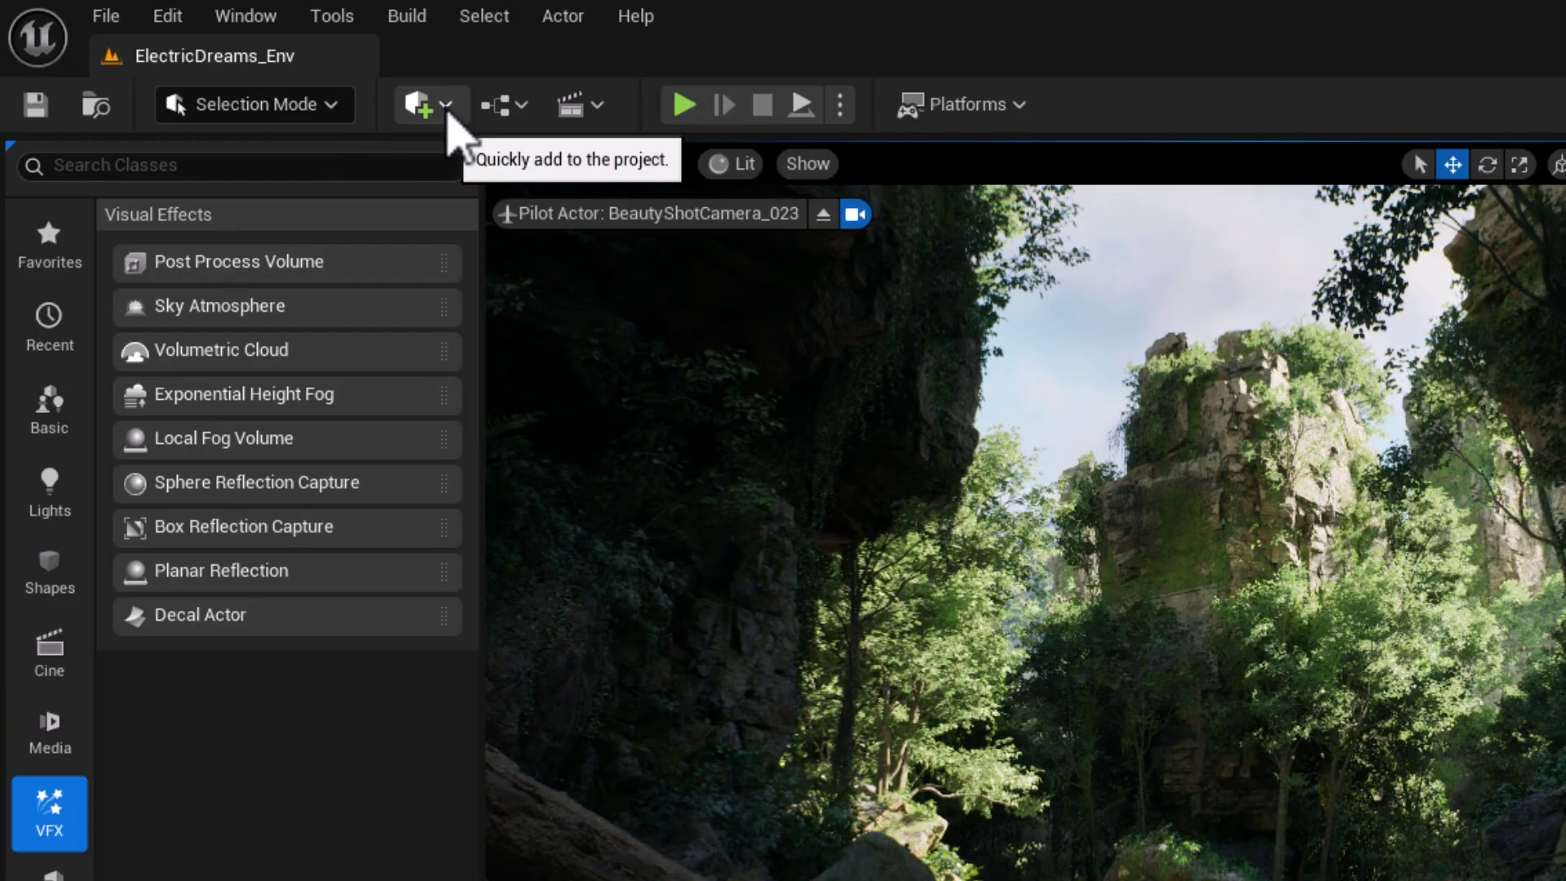
click(446, 106)
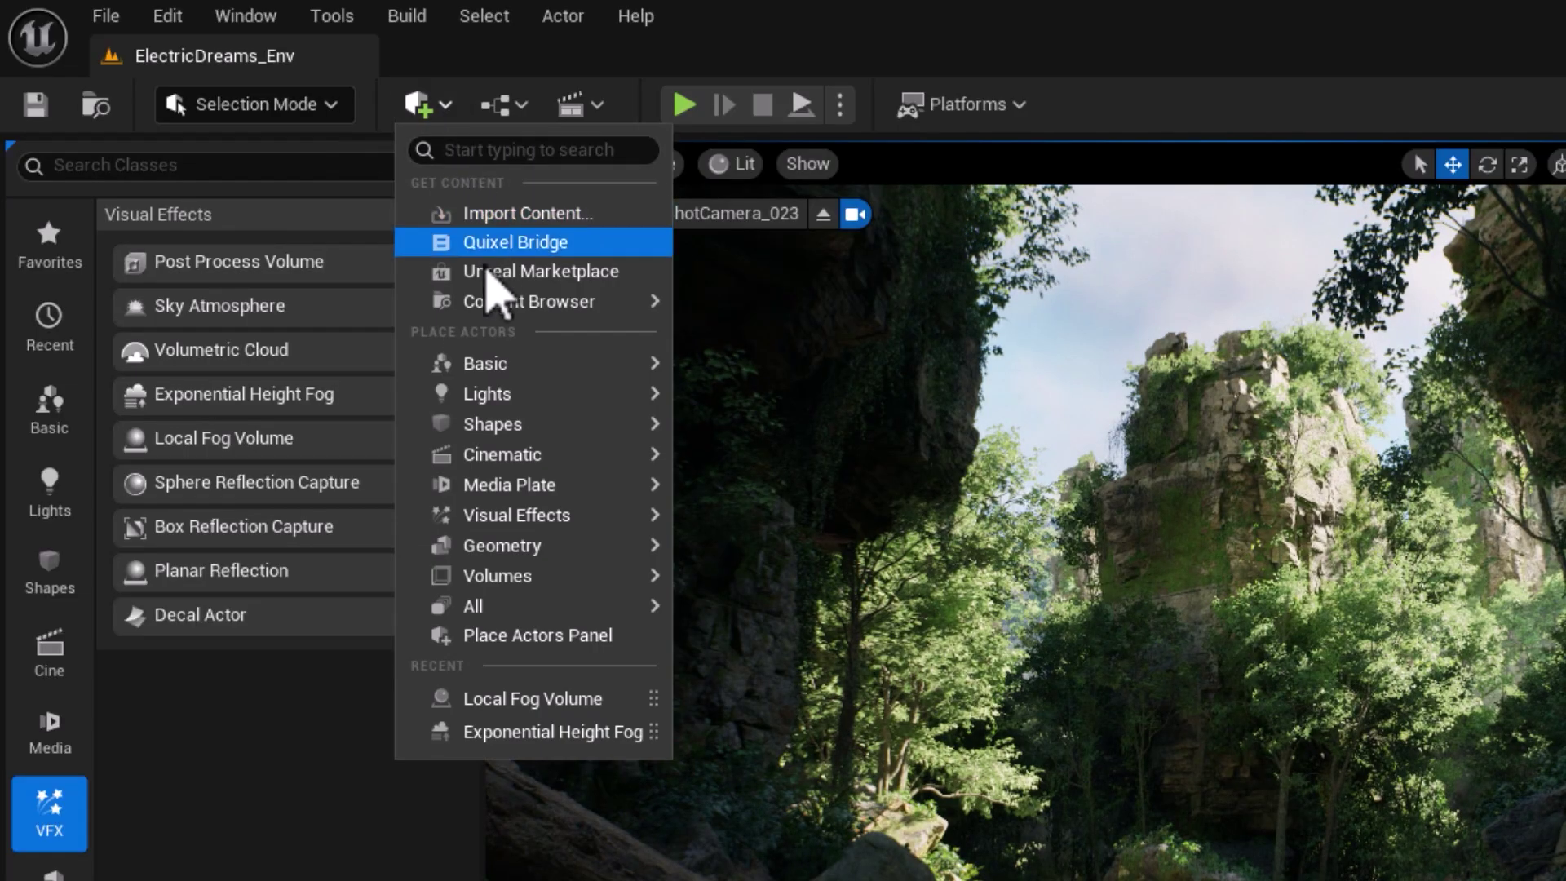
mouse_move(538, 516)
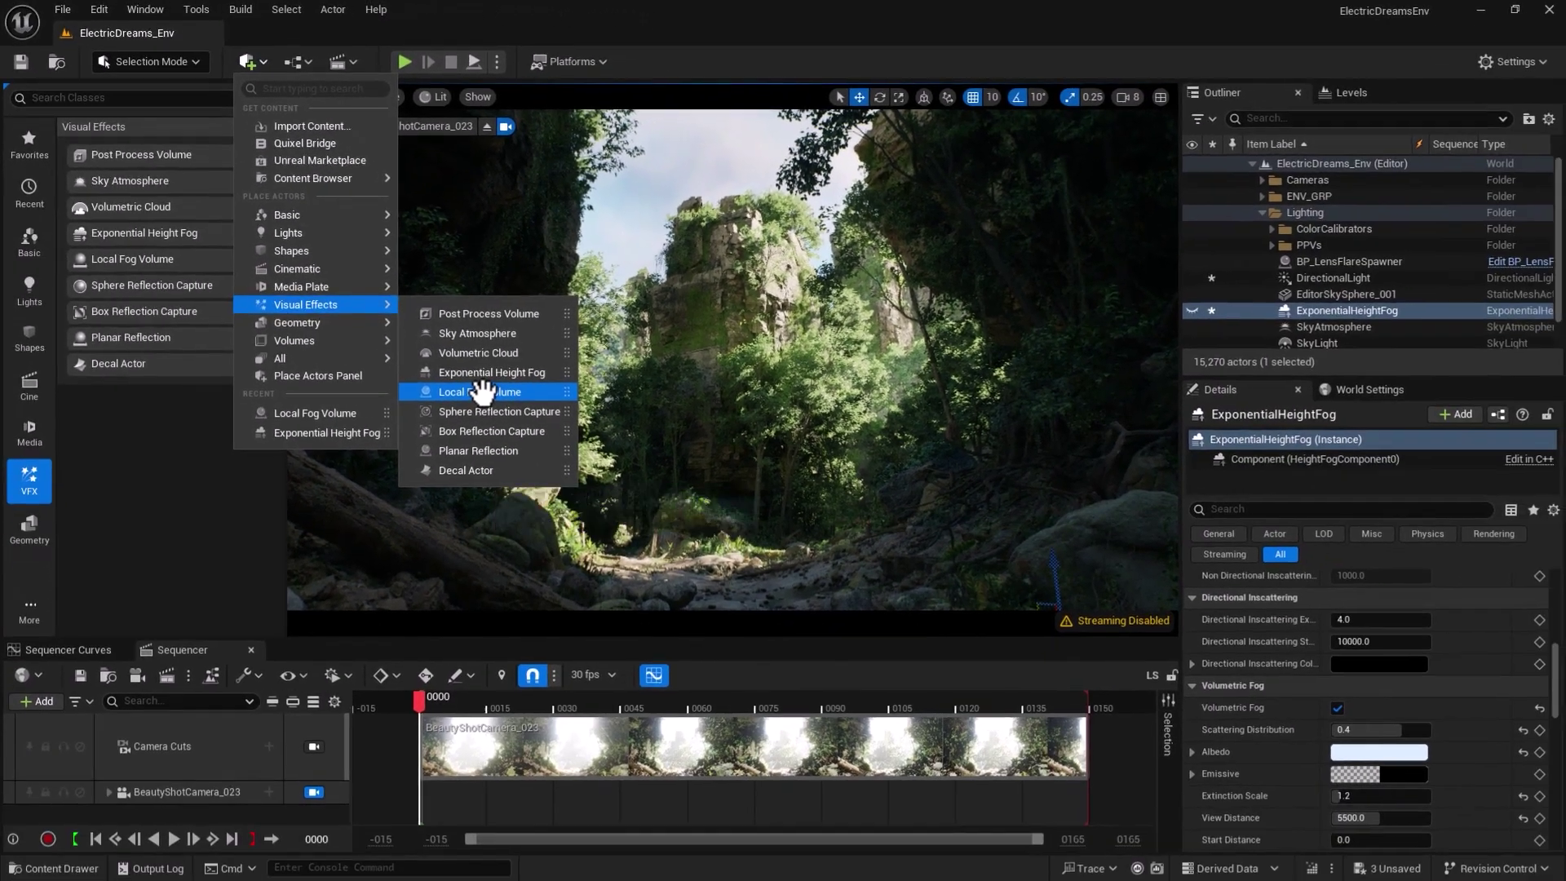
drag(815, 663, 692, 526)
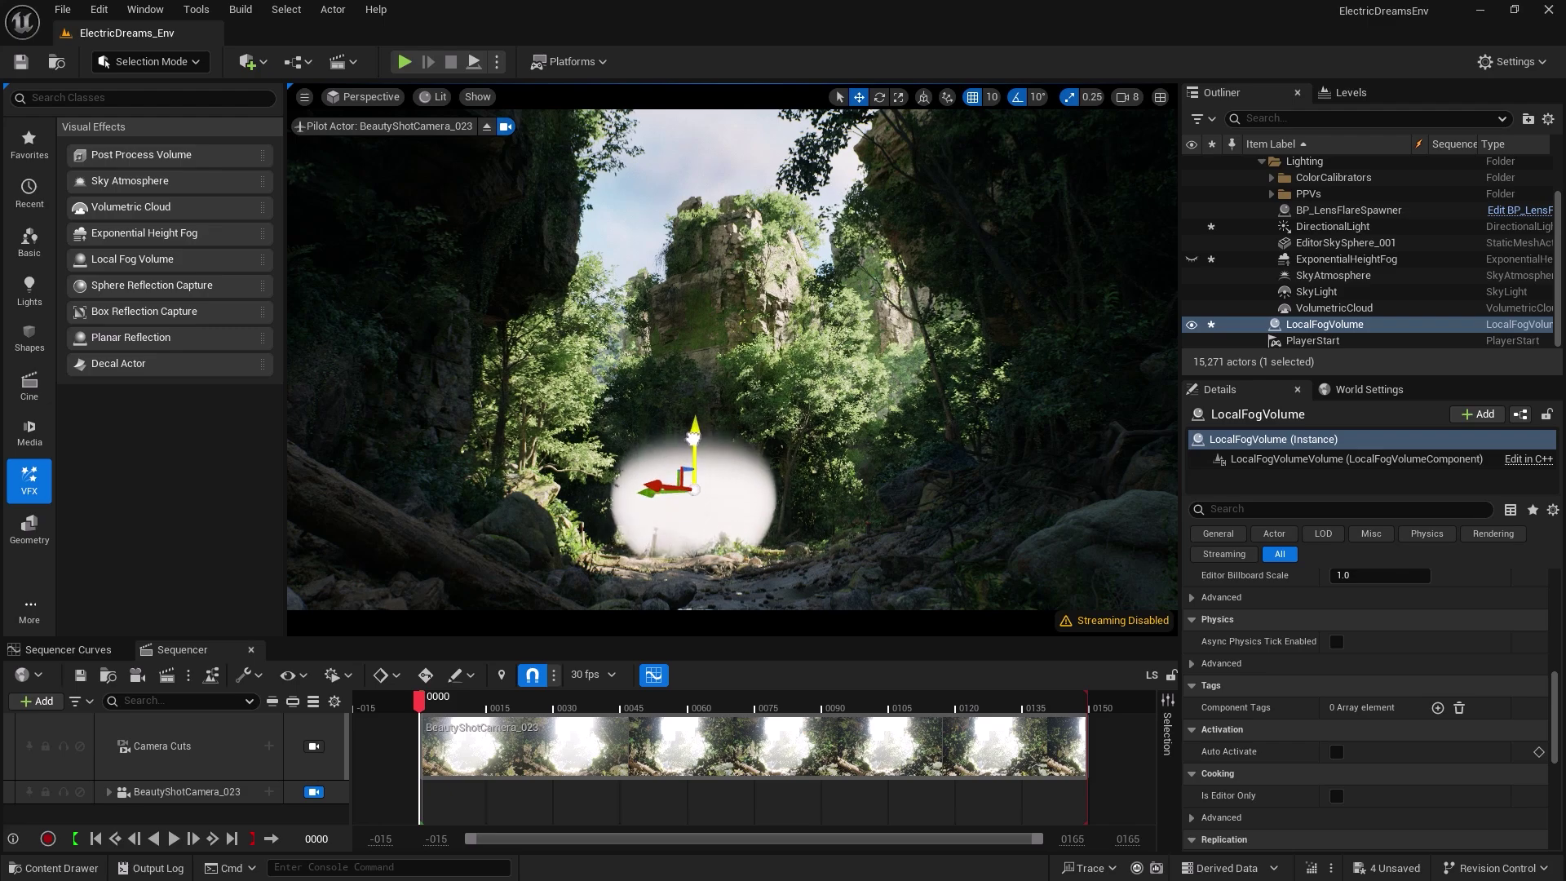
drag(692, 437, 694, 401)
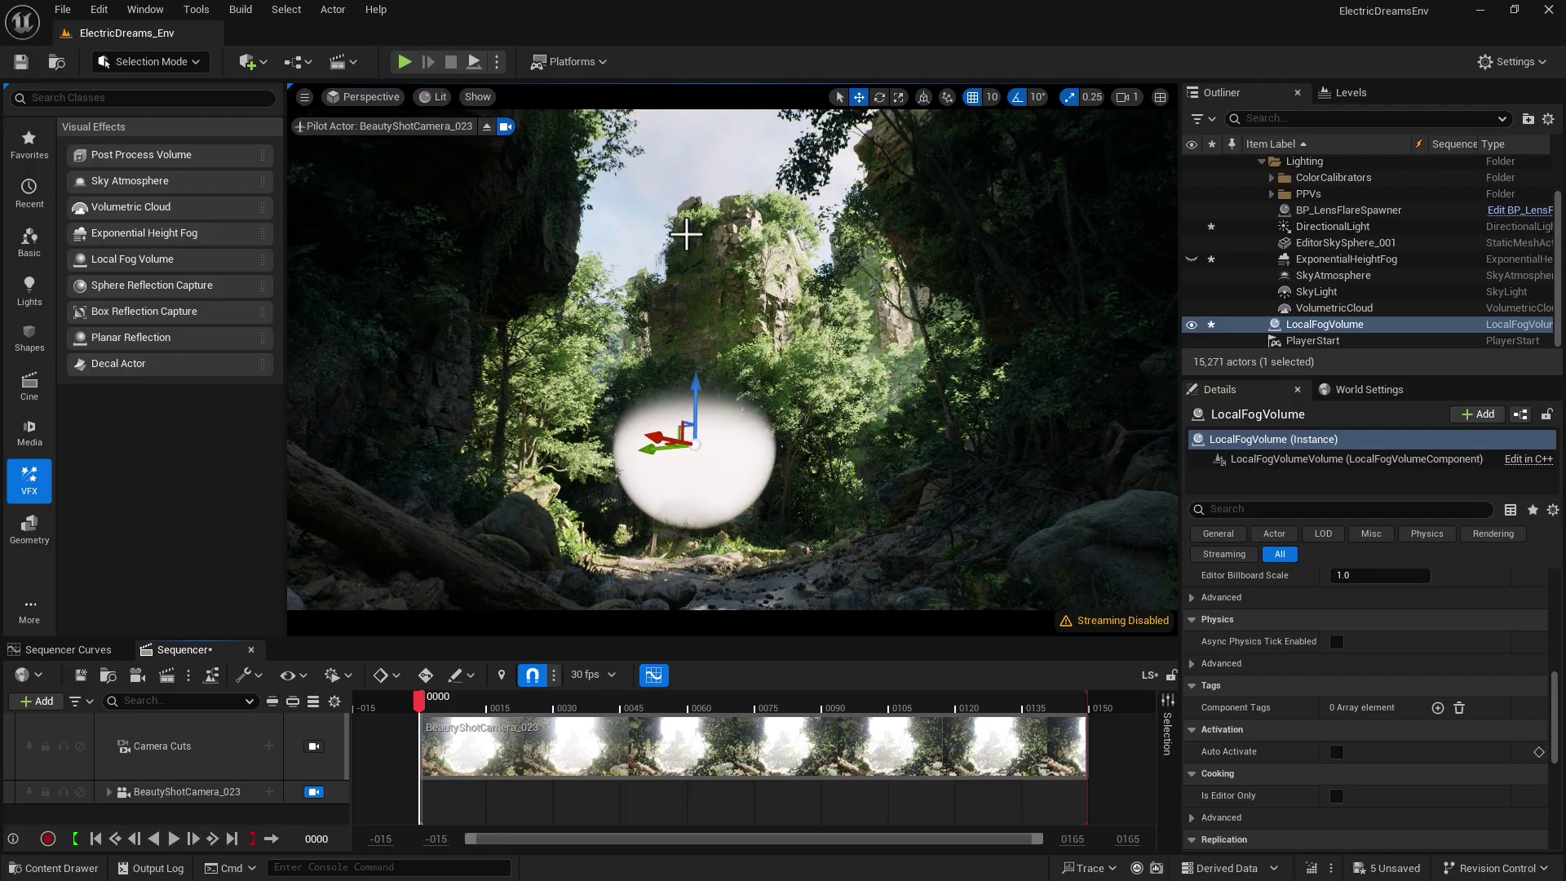
- Leave the BeautyShotCamera_023 view, fly along the stream bed to inspect the fog volume, and return to that camera
click(505, 126)
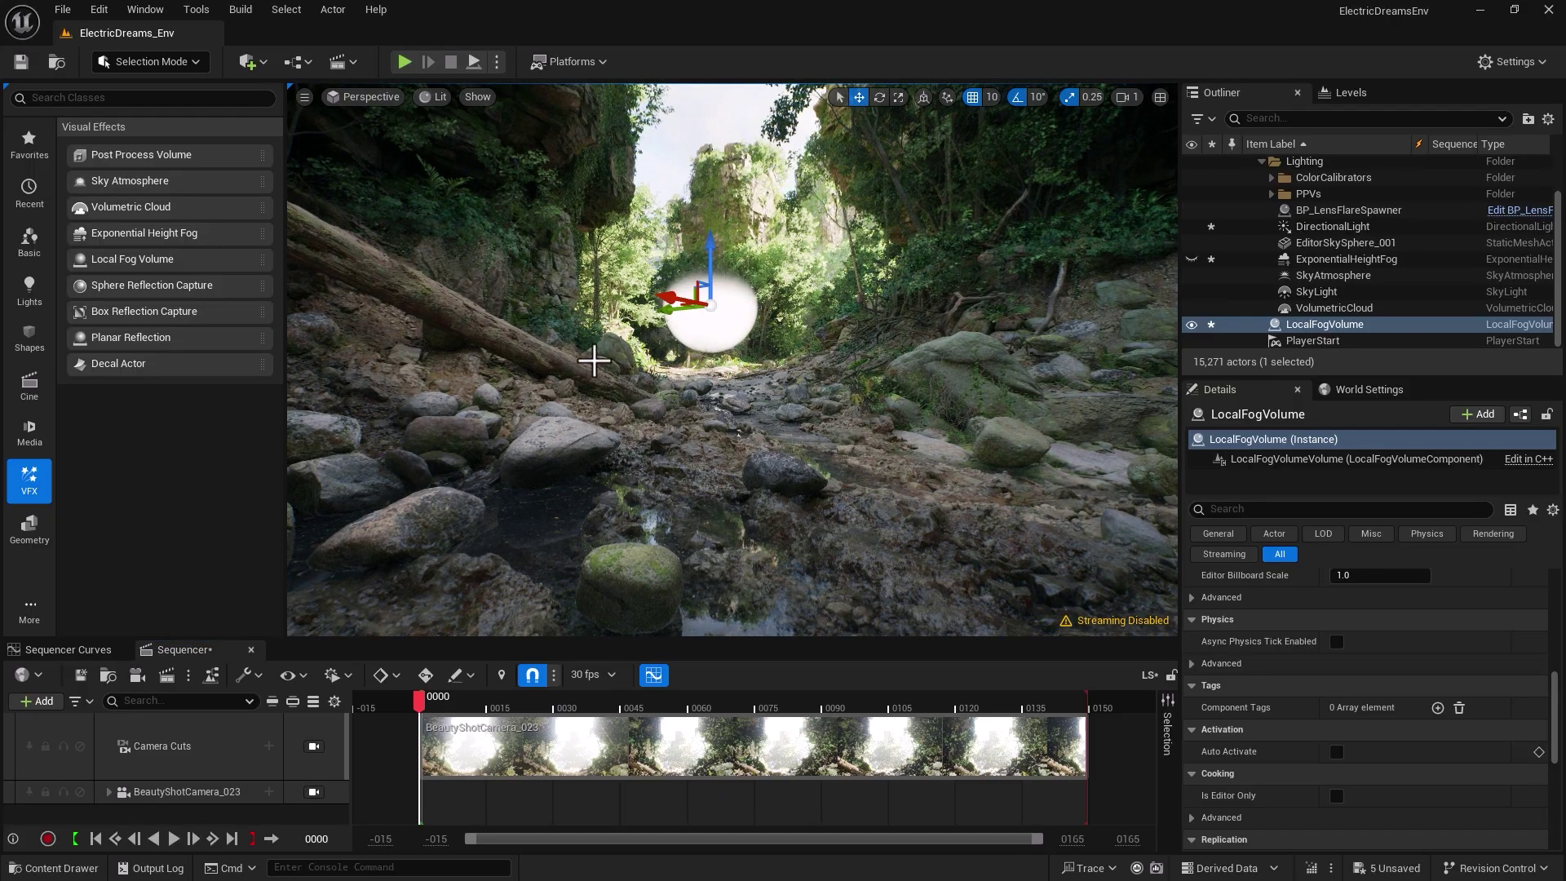
key(Up)
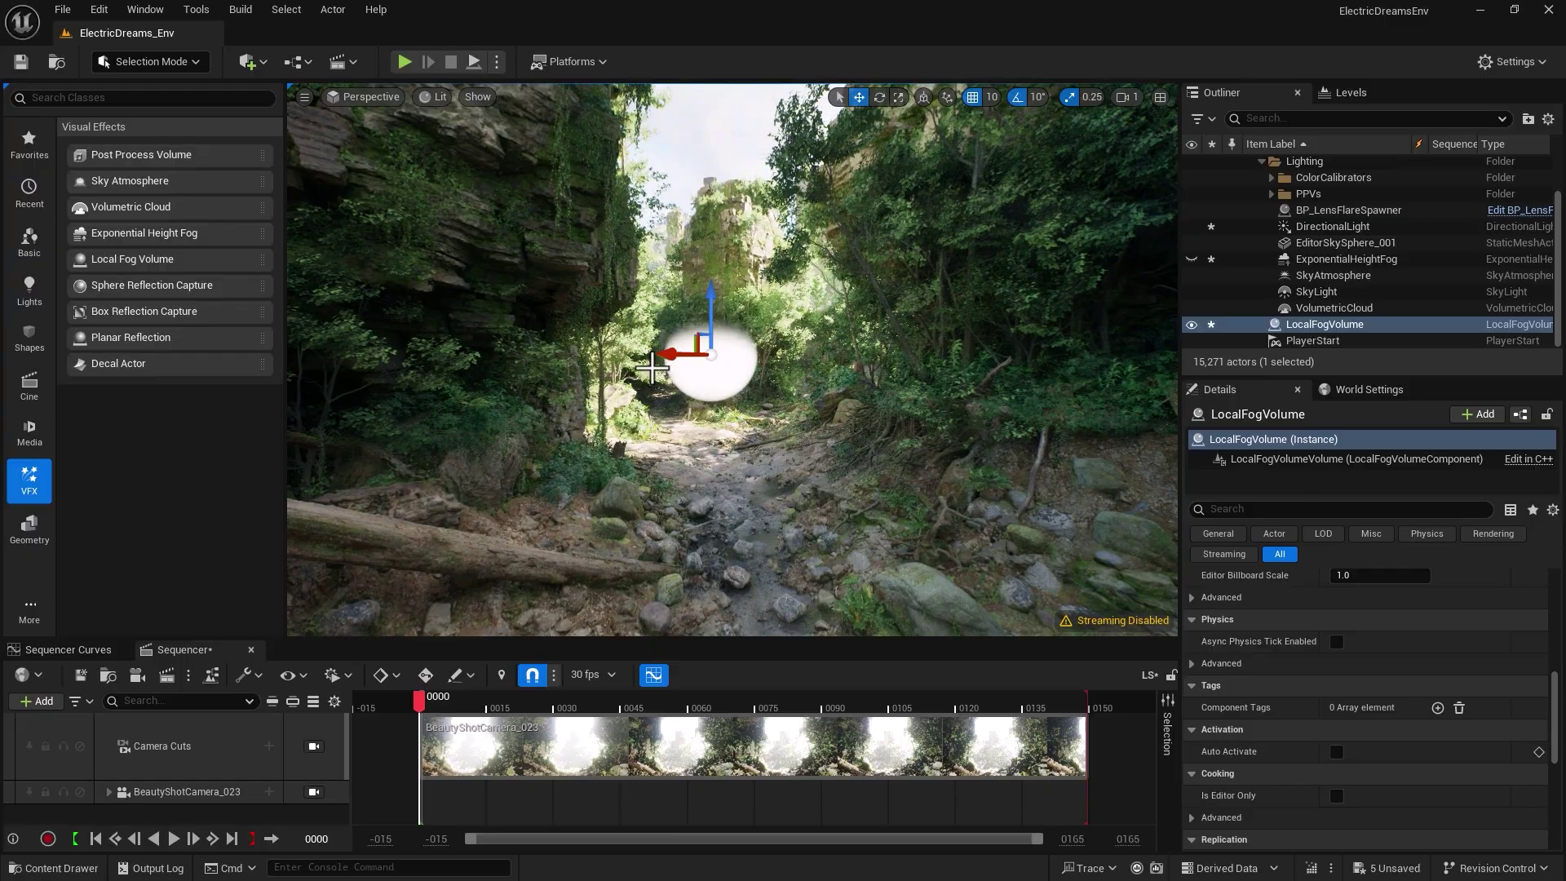
key(Up)
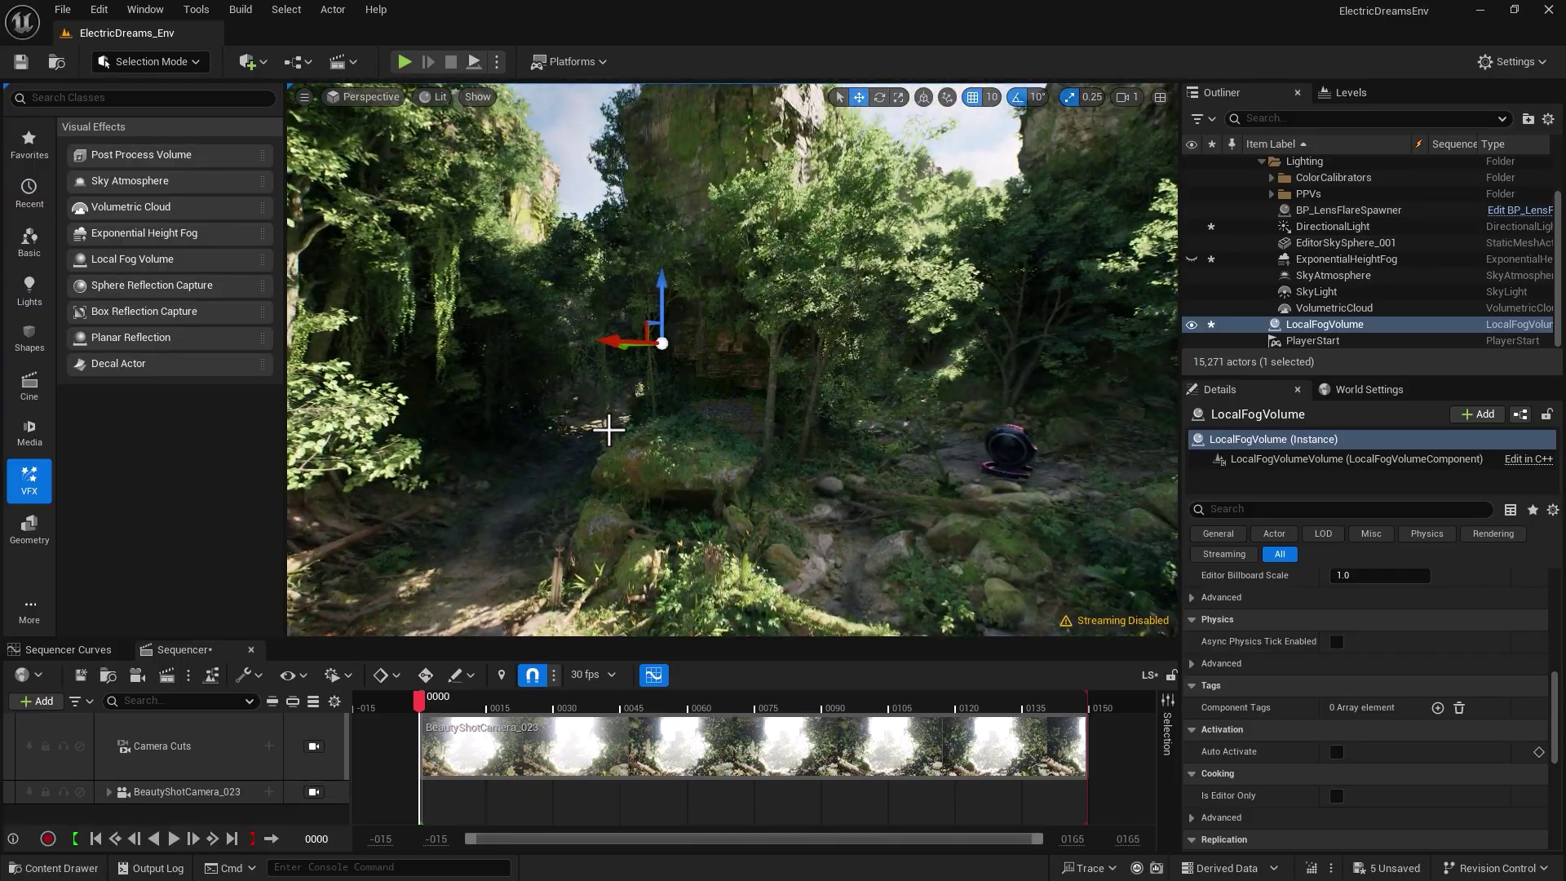
key(Down)
key(Down)
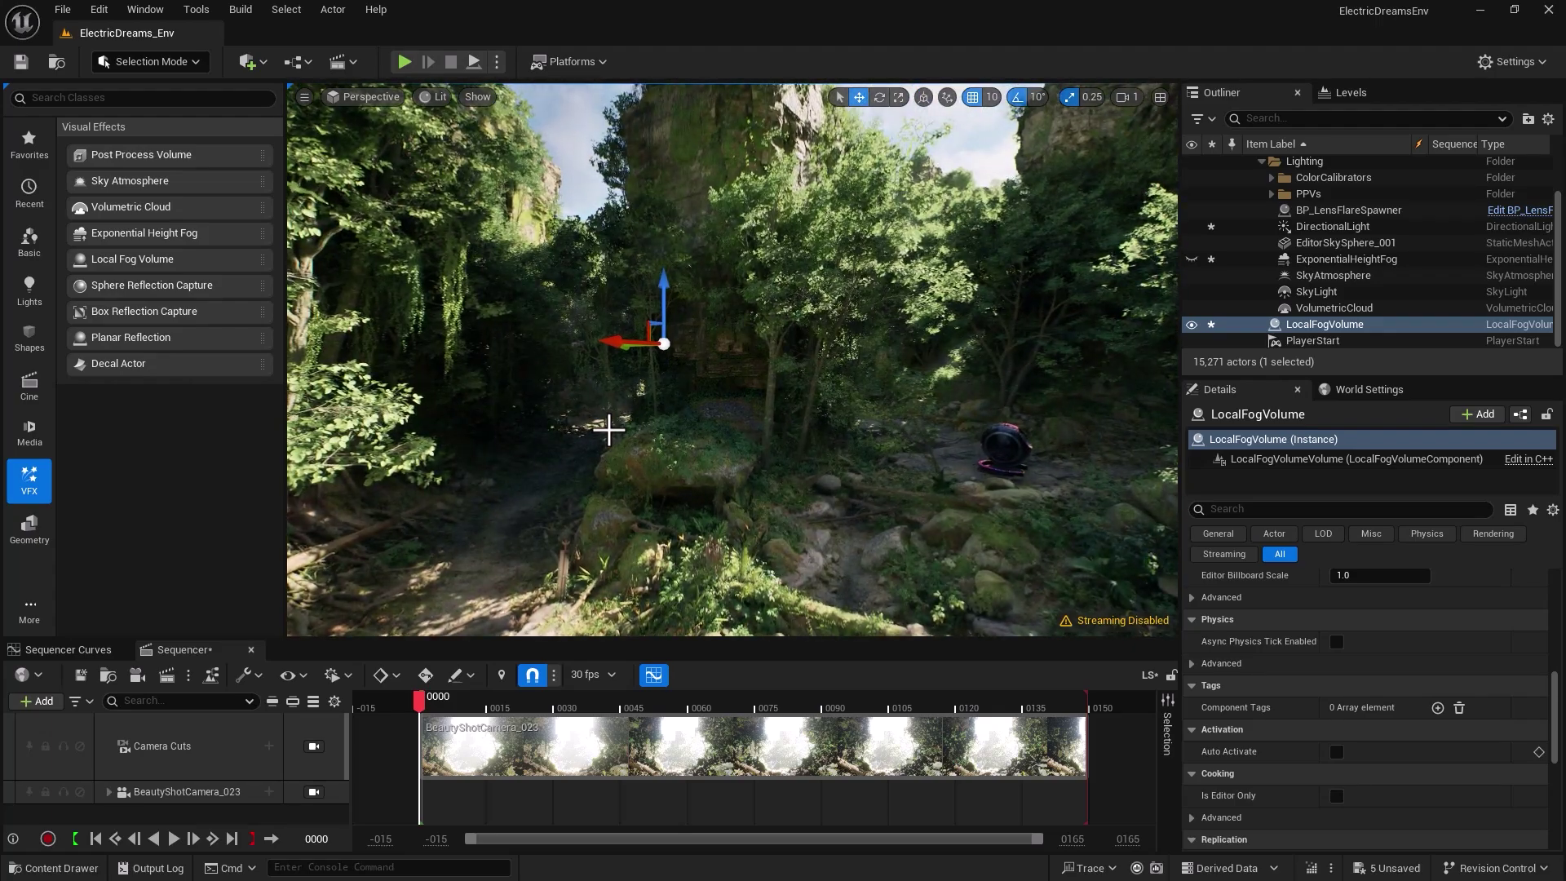
key(Up)
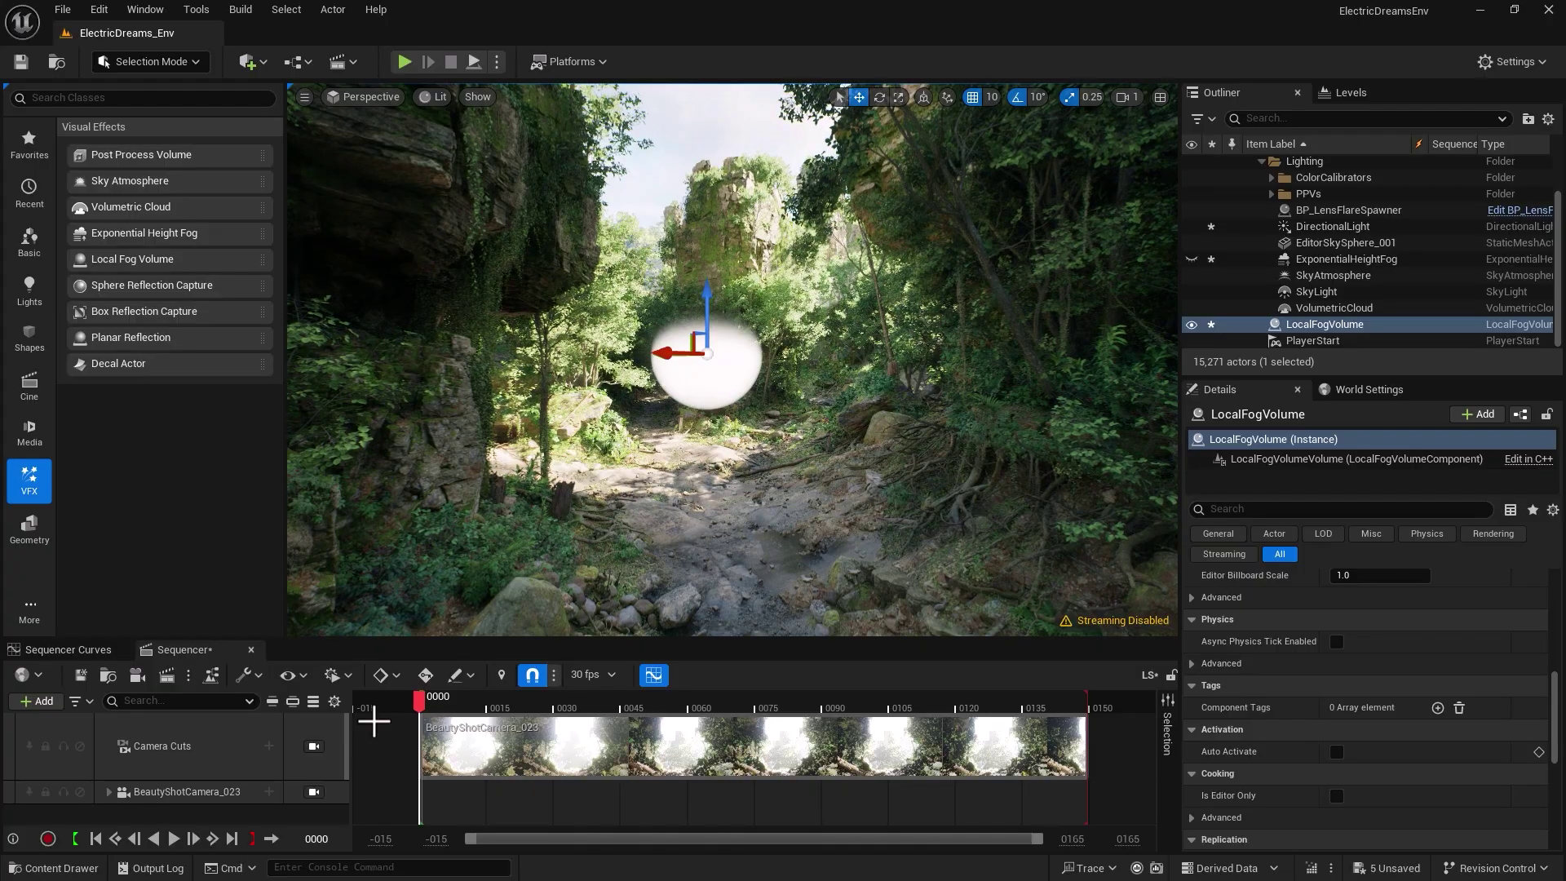
click(314, 791)
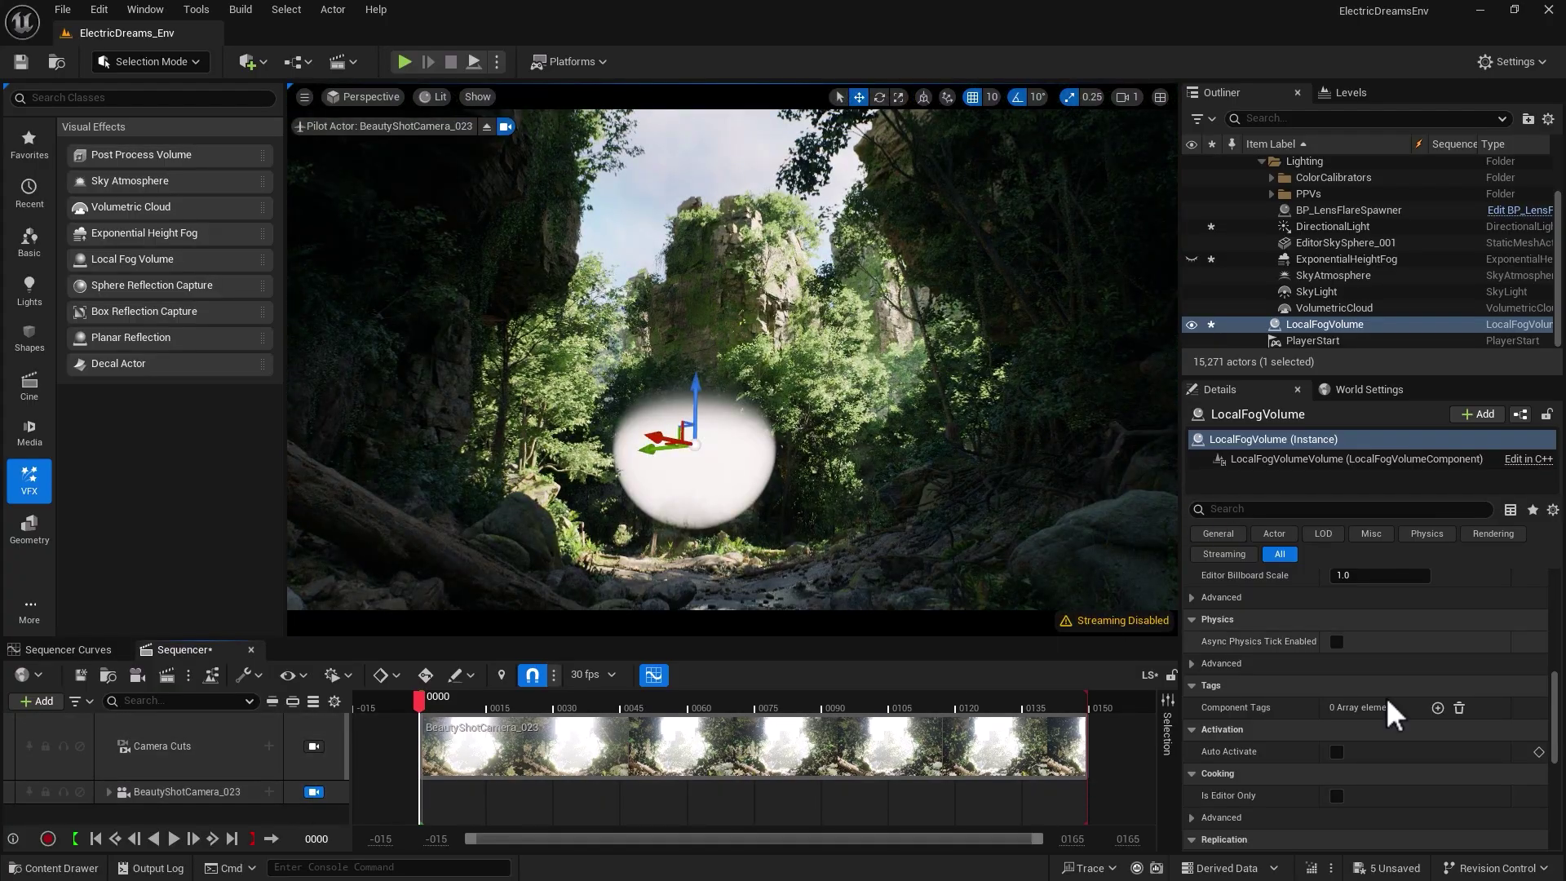
- Try Radial Fog Density values of about 0.88 and 1.18 on the local fog volume
scroll(1319, 721, up, 15)
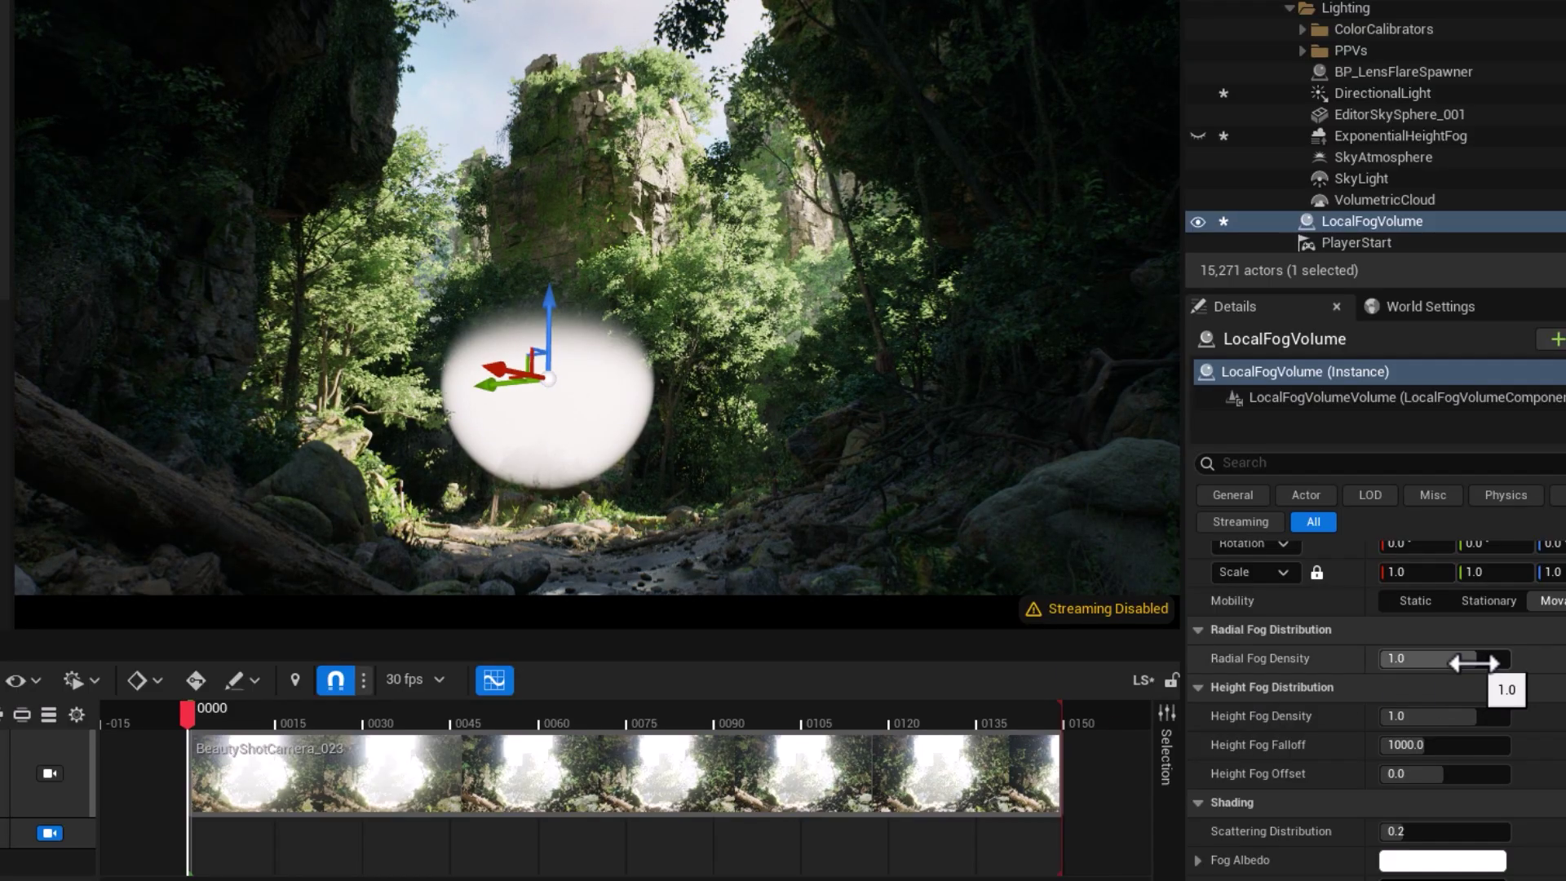
mouse_move(1472, 662)
mouse_down()
mouse_move(1380, 662)
mouse_move(1448, 662)
mouse_up()
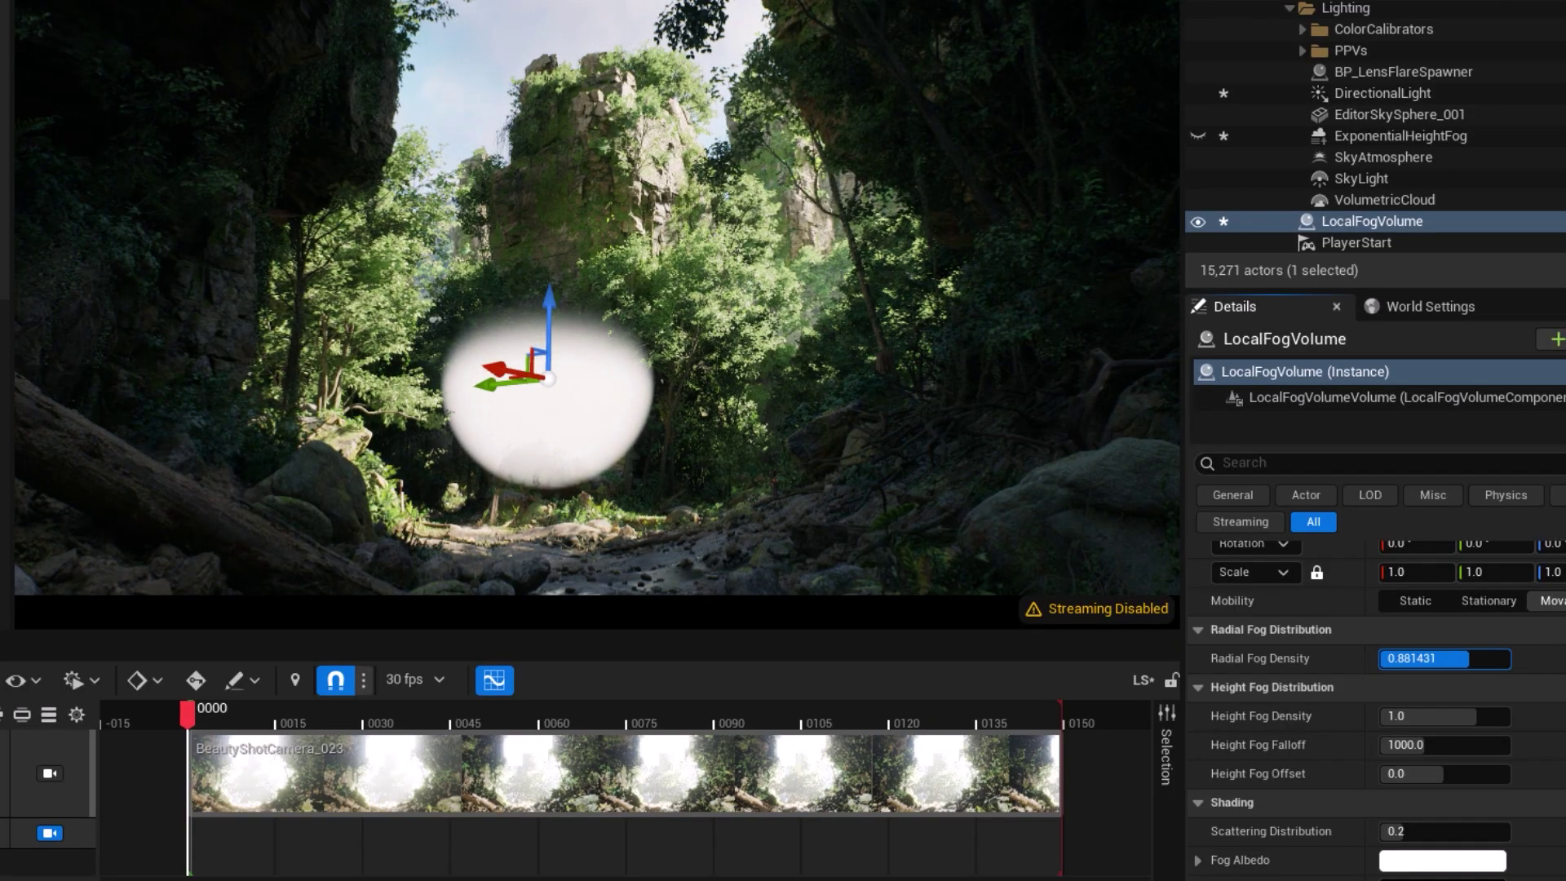
drag(1485, 658, 1487, 658)
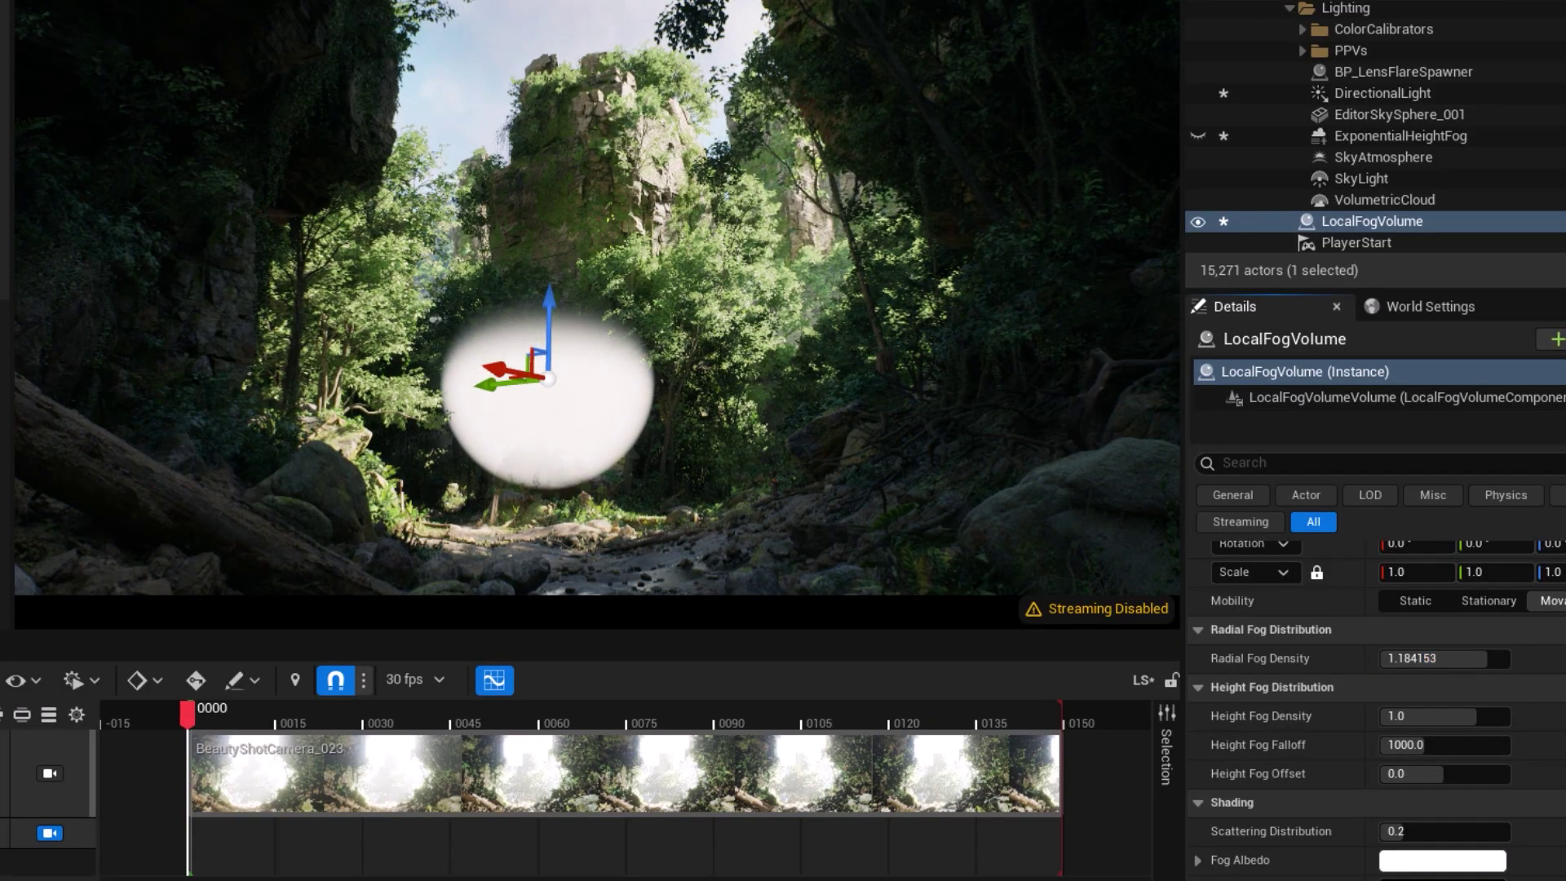
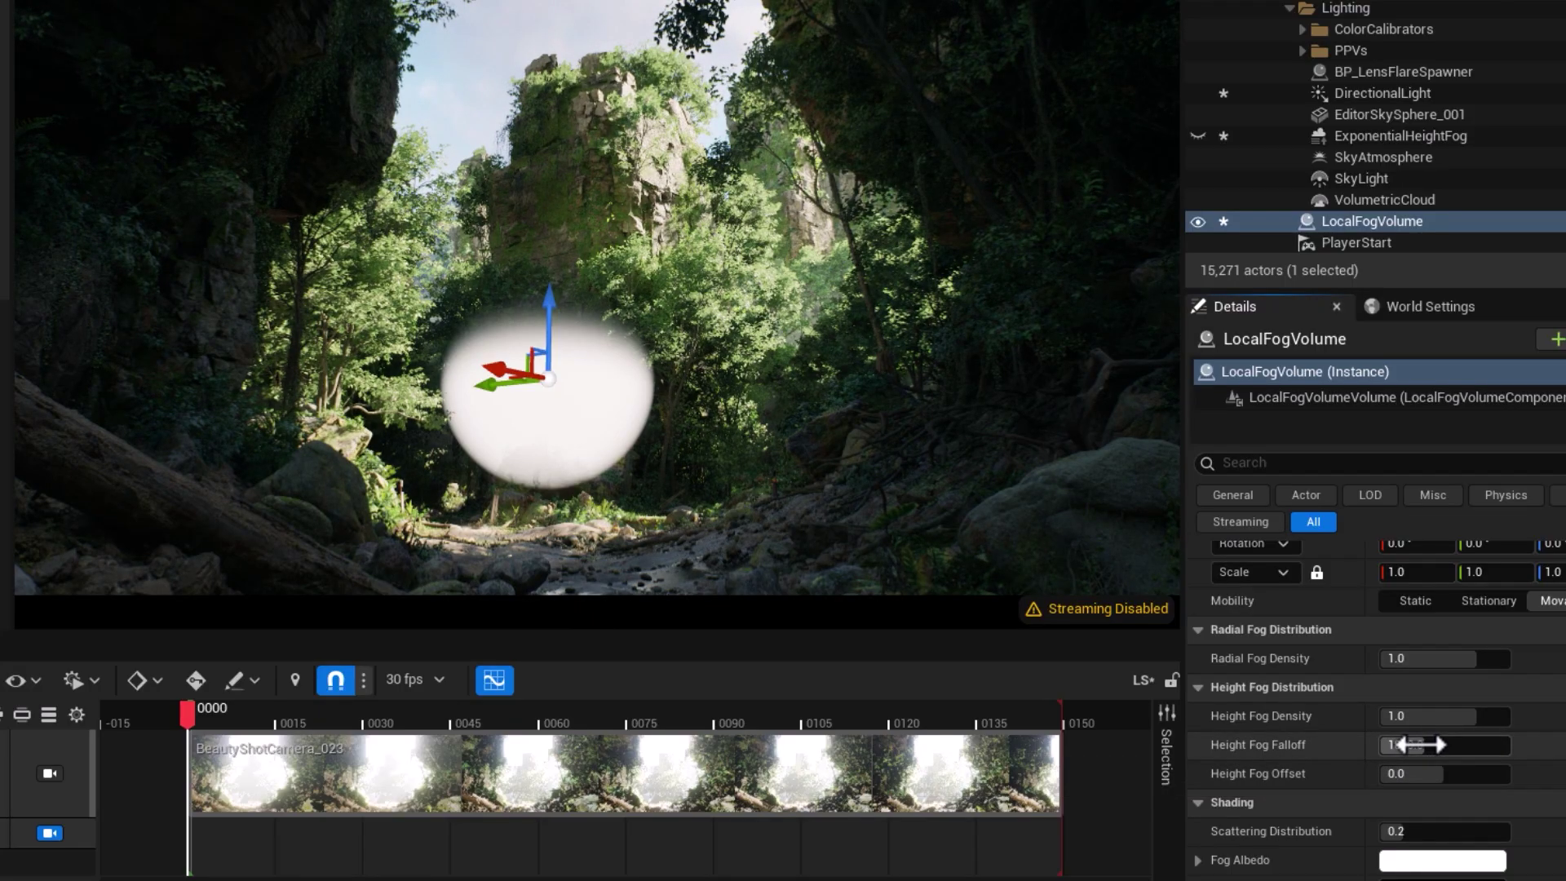
- Try other Height Fog Falloff and Height Fog Offset values on the fog volume, resetting the falloff to 1000
mouse_move(1415, 743)
mouse_down()
mouse_move(1500, 744)
mouse_move(1410, 744)
mouse_up()
text(5000)
key(Return)
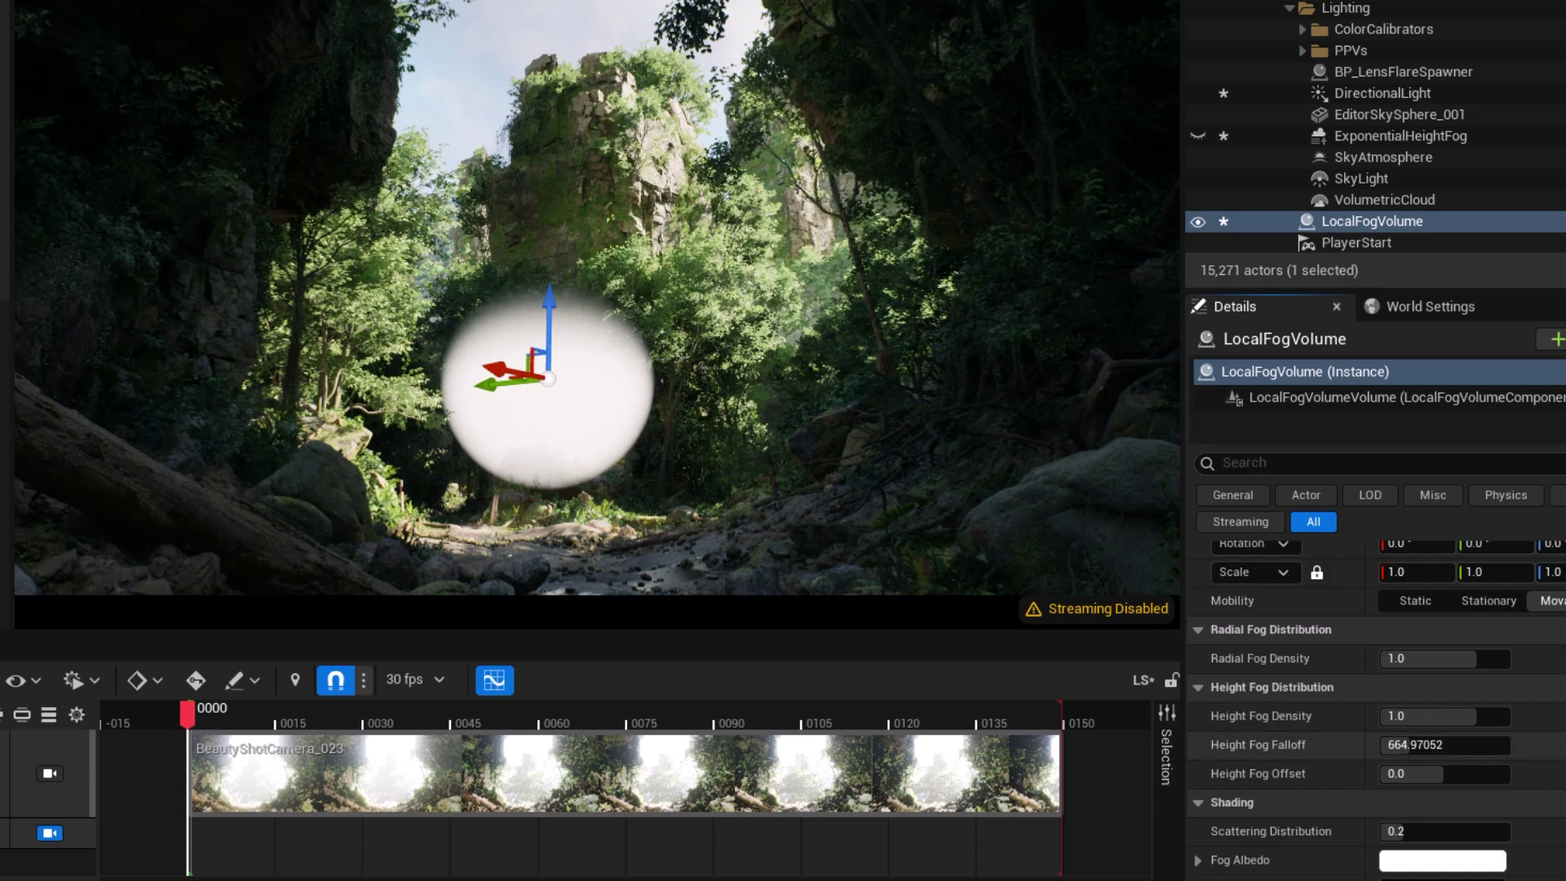
click(1519, 745)
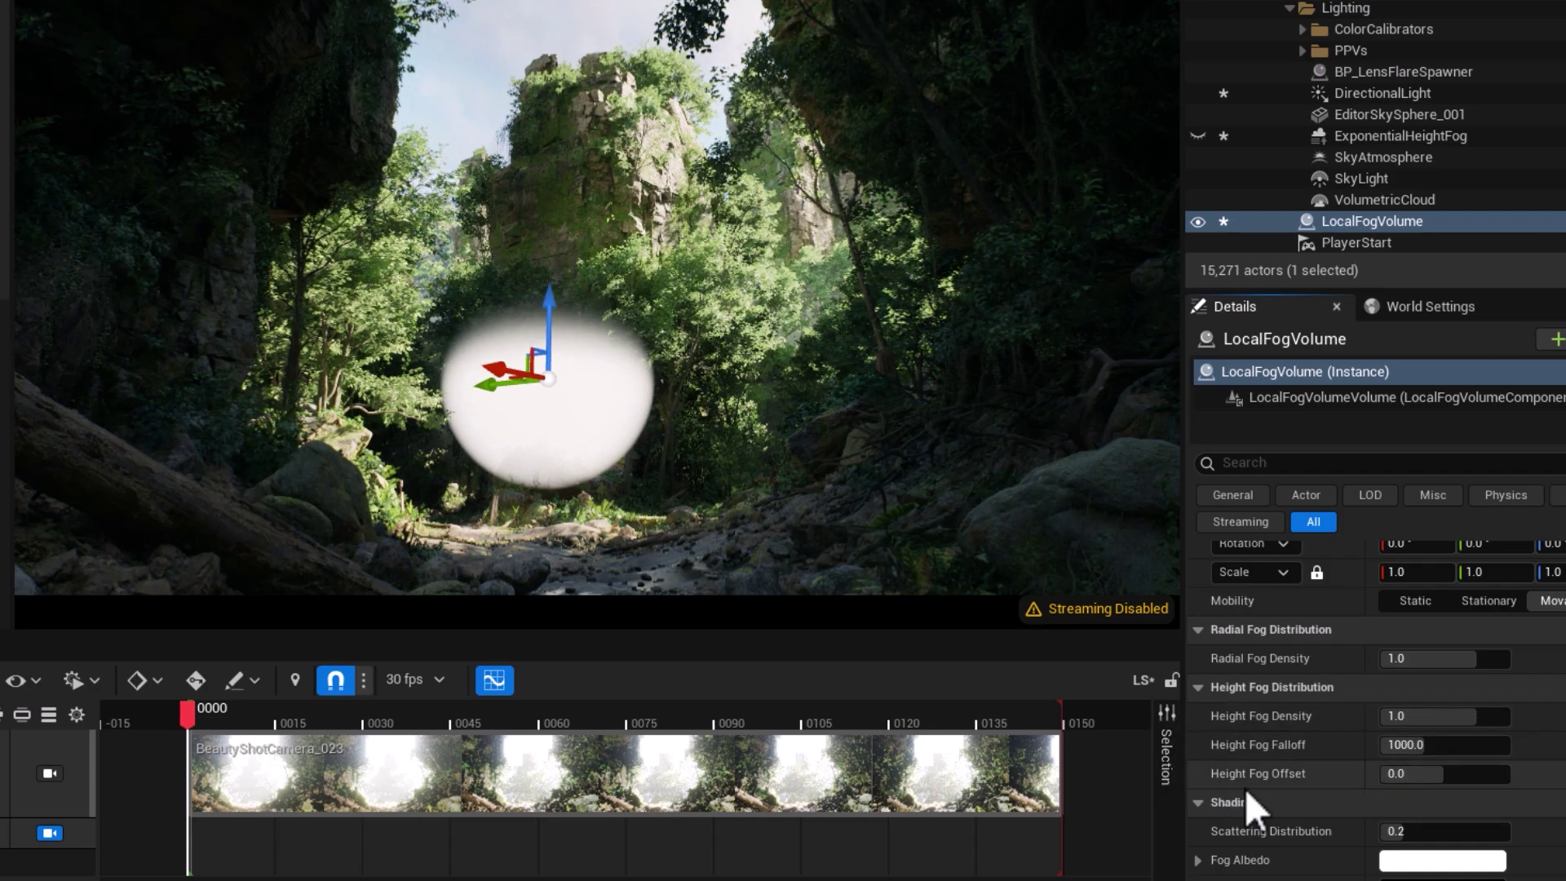
drag(1427, 773, 1471, 773)
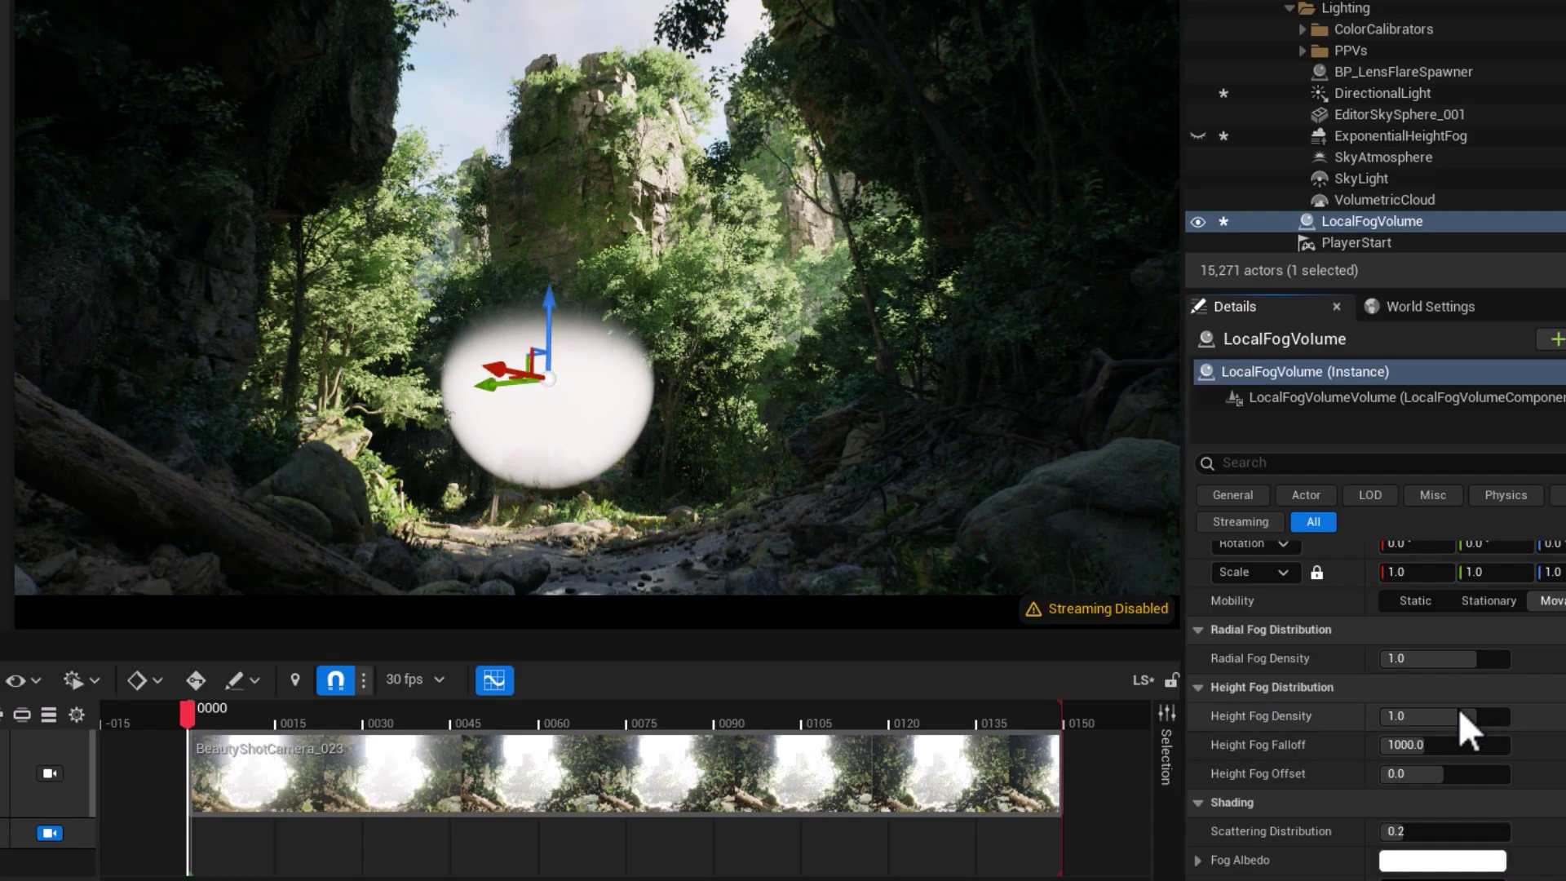
- Set the fog volume's Height Fog Density to about 0.17, Height Fog Falloff to about 1837 and Height Fog Offset to about 0.51
mouse_move(1460, 712)
mouse_down()
mouse_move(1413, 713)
mouse_move(1447, 713)
mouse_up()
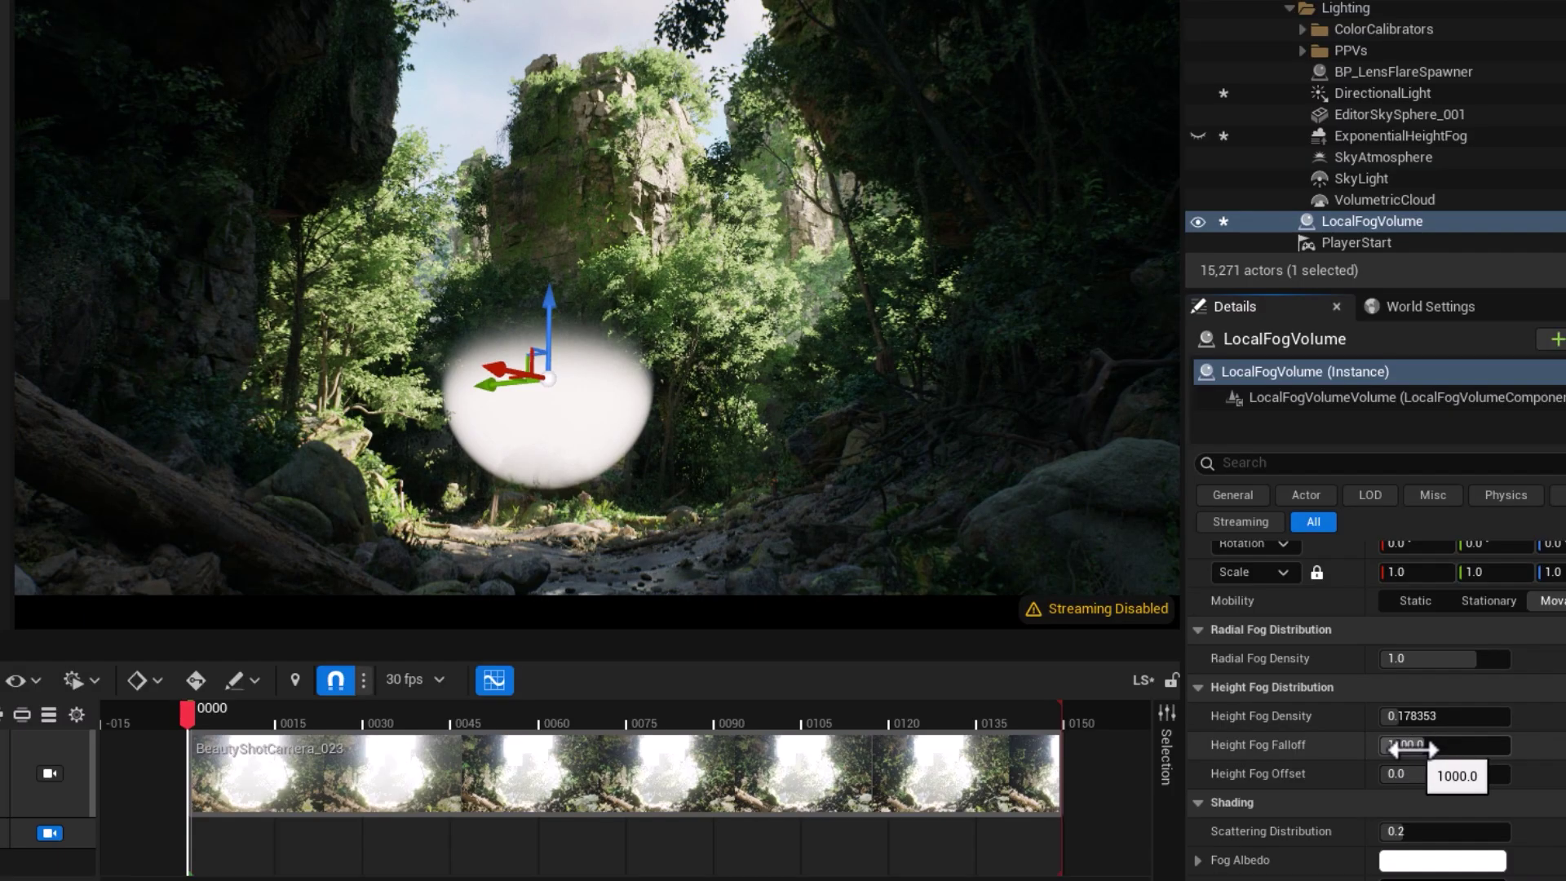
drag(1397, 744, 1435, 744)
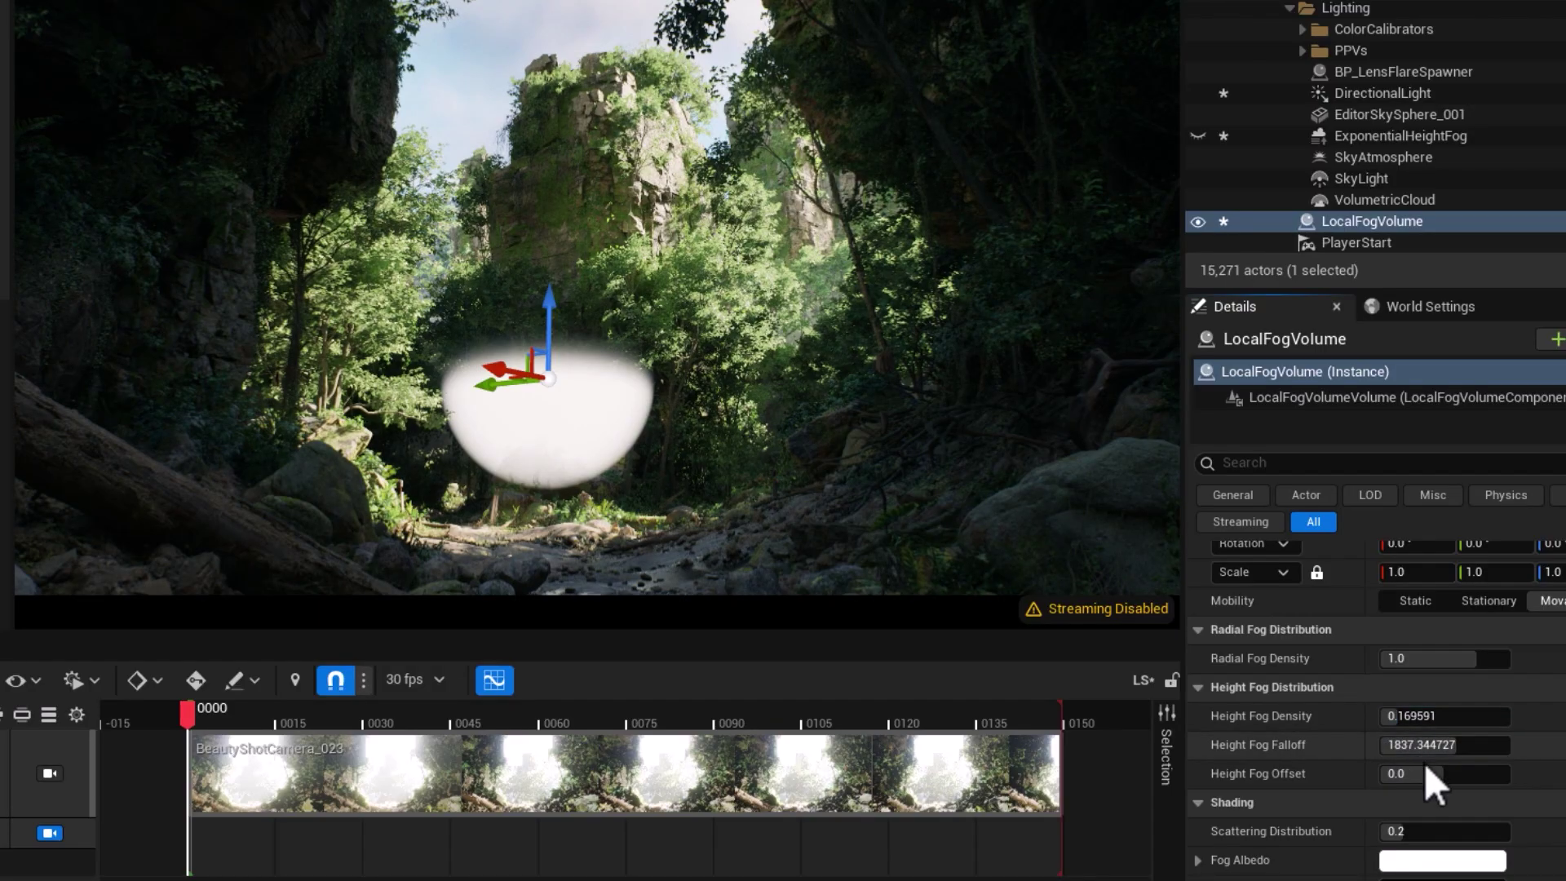
mouse_move(1433, 773)
mouse_down()
mouse_move(1411, 773)
mouse_move(1464, 773)
mouse_up()
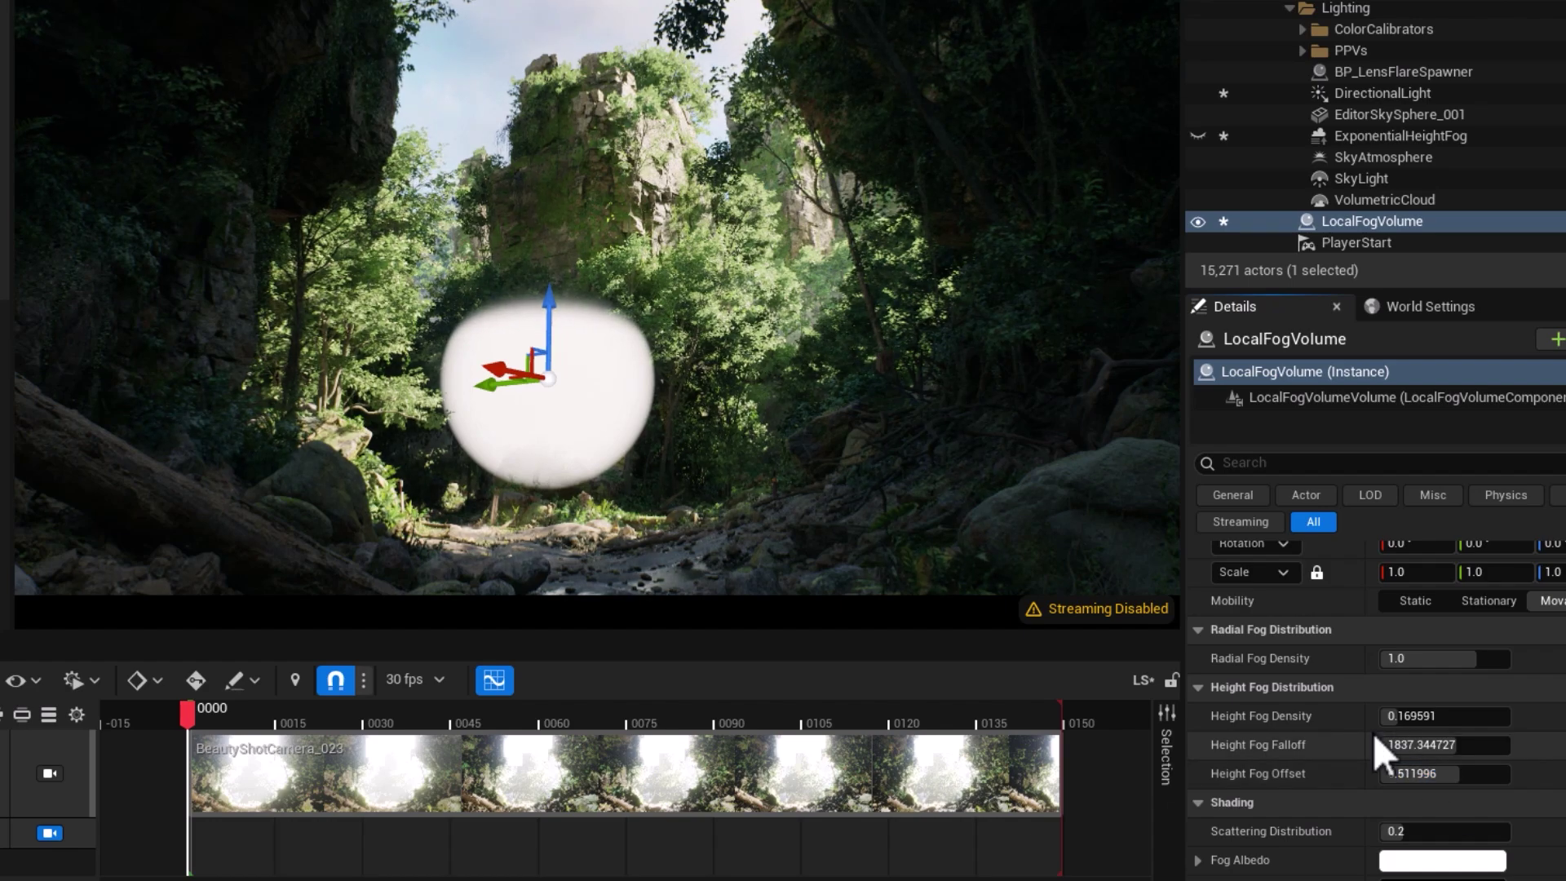
- Try a bright green Fog Albedo on the local fog volume, and settle on a light yellow
scroll(1374, 734, down, 3)
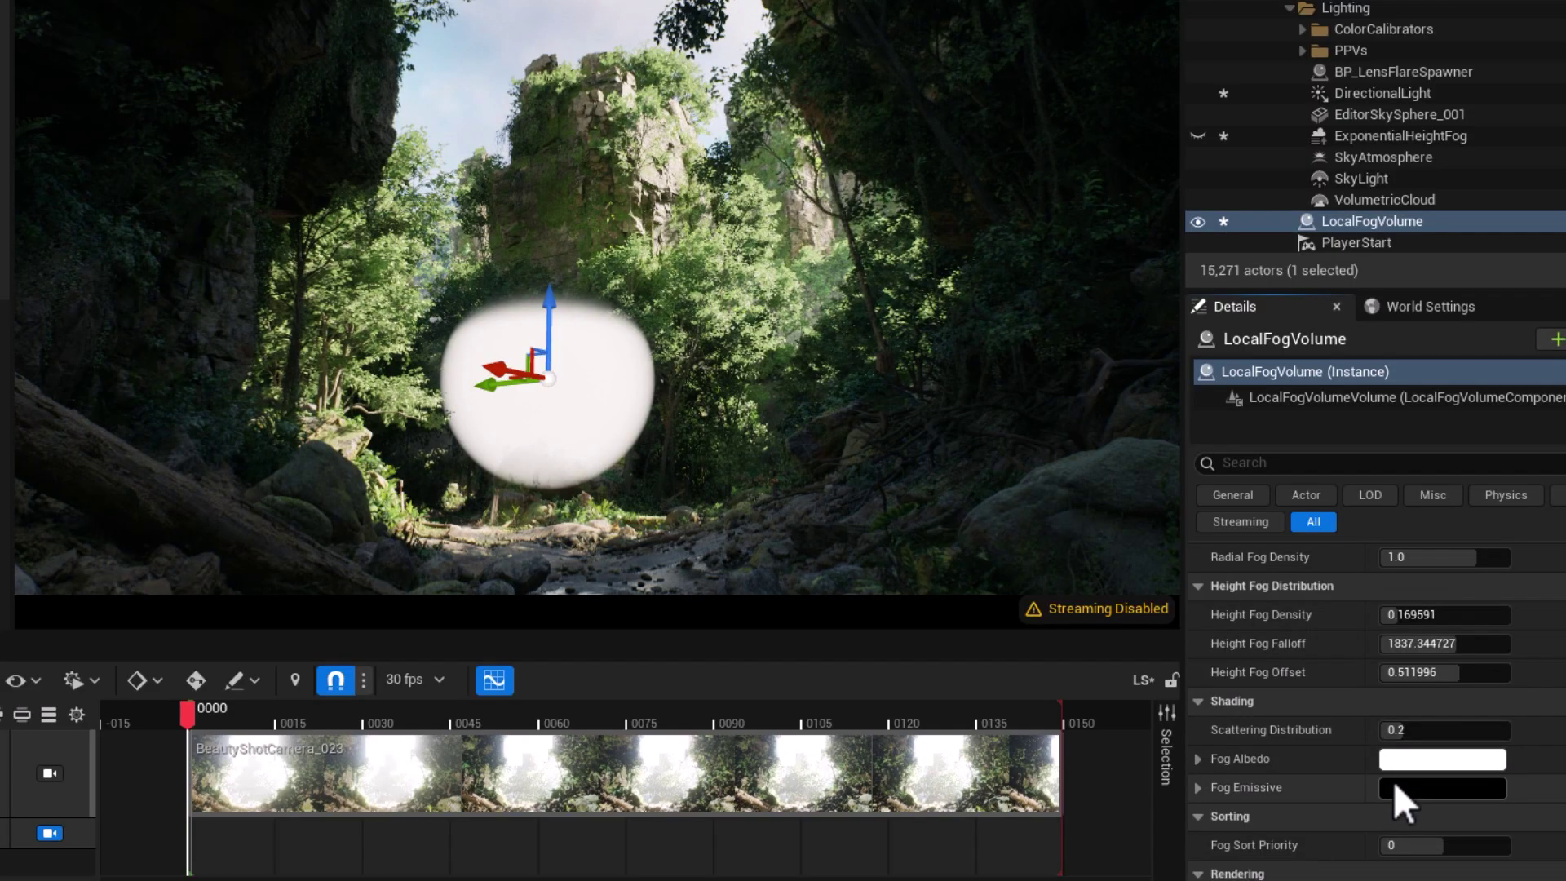
click(1403, 758)
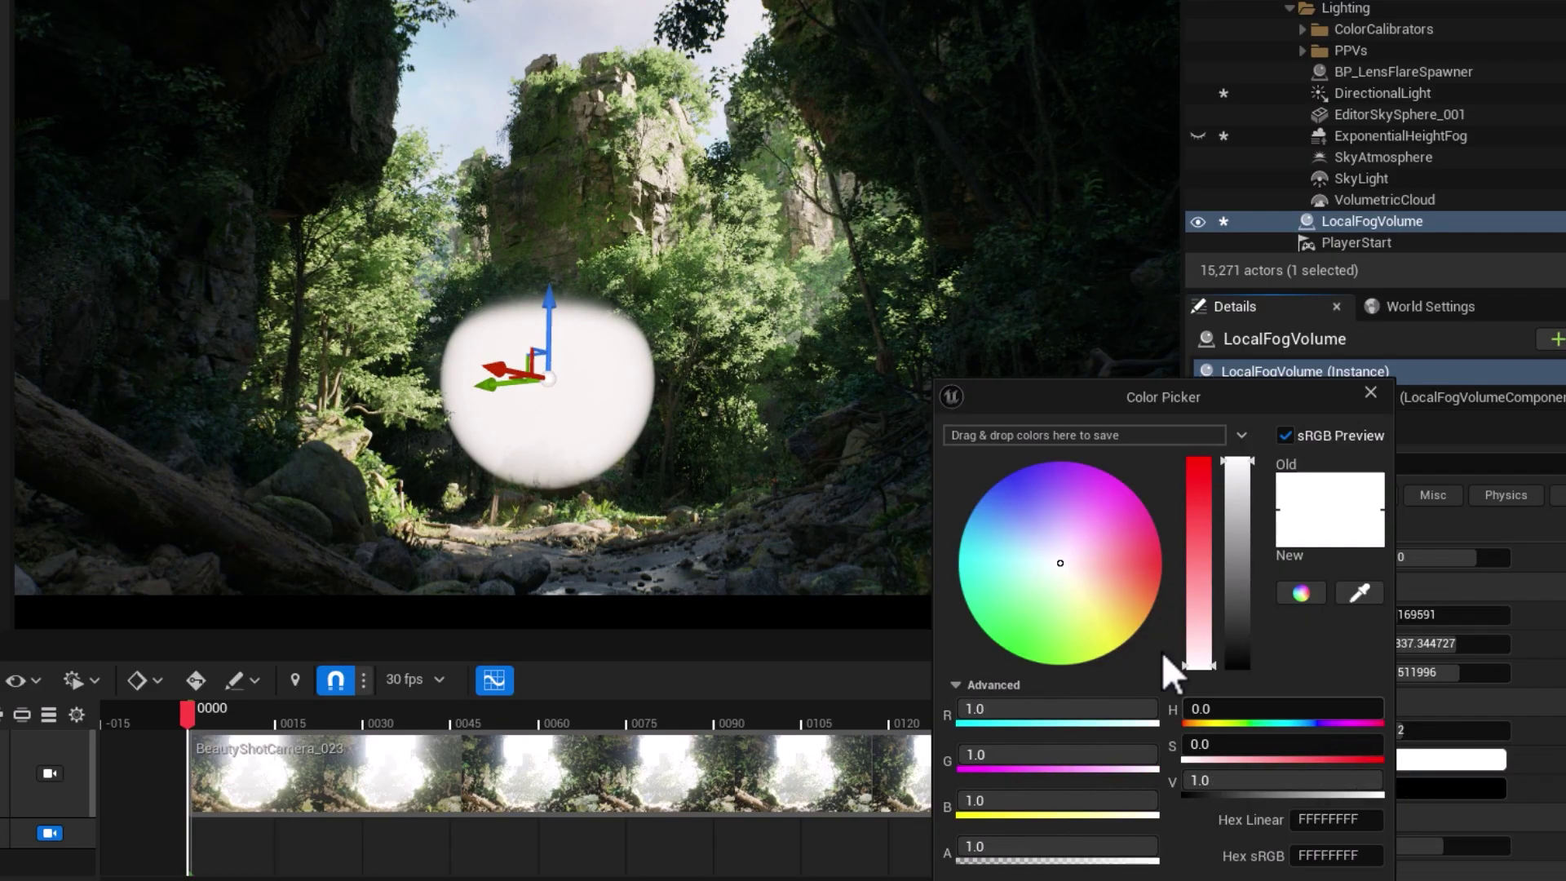
click(1022, 658)
drag(1011, 703, 1026, 702)
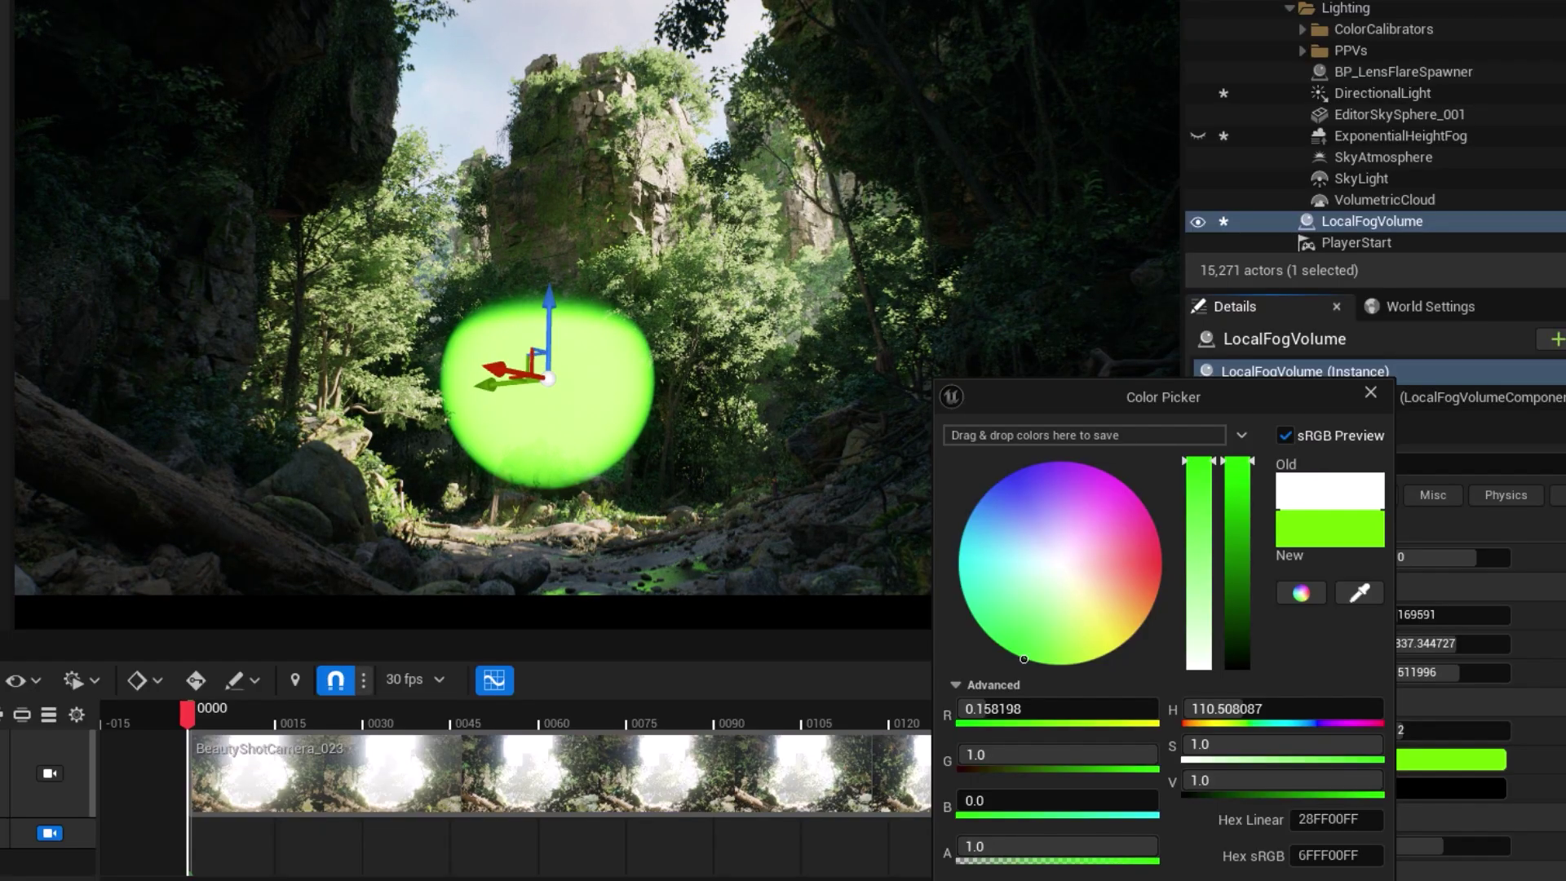
drag(1084, 593, 1124, 617)
click(1414, 615)
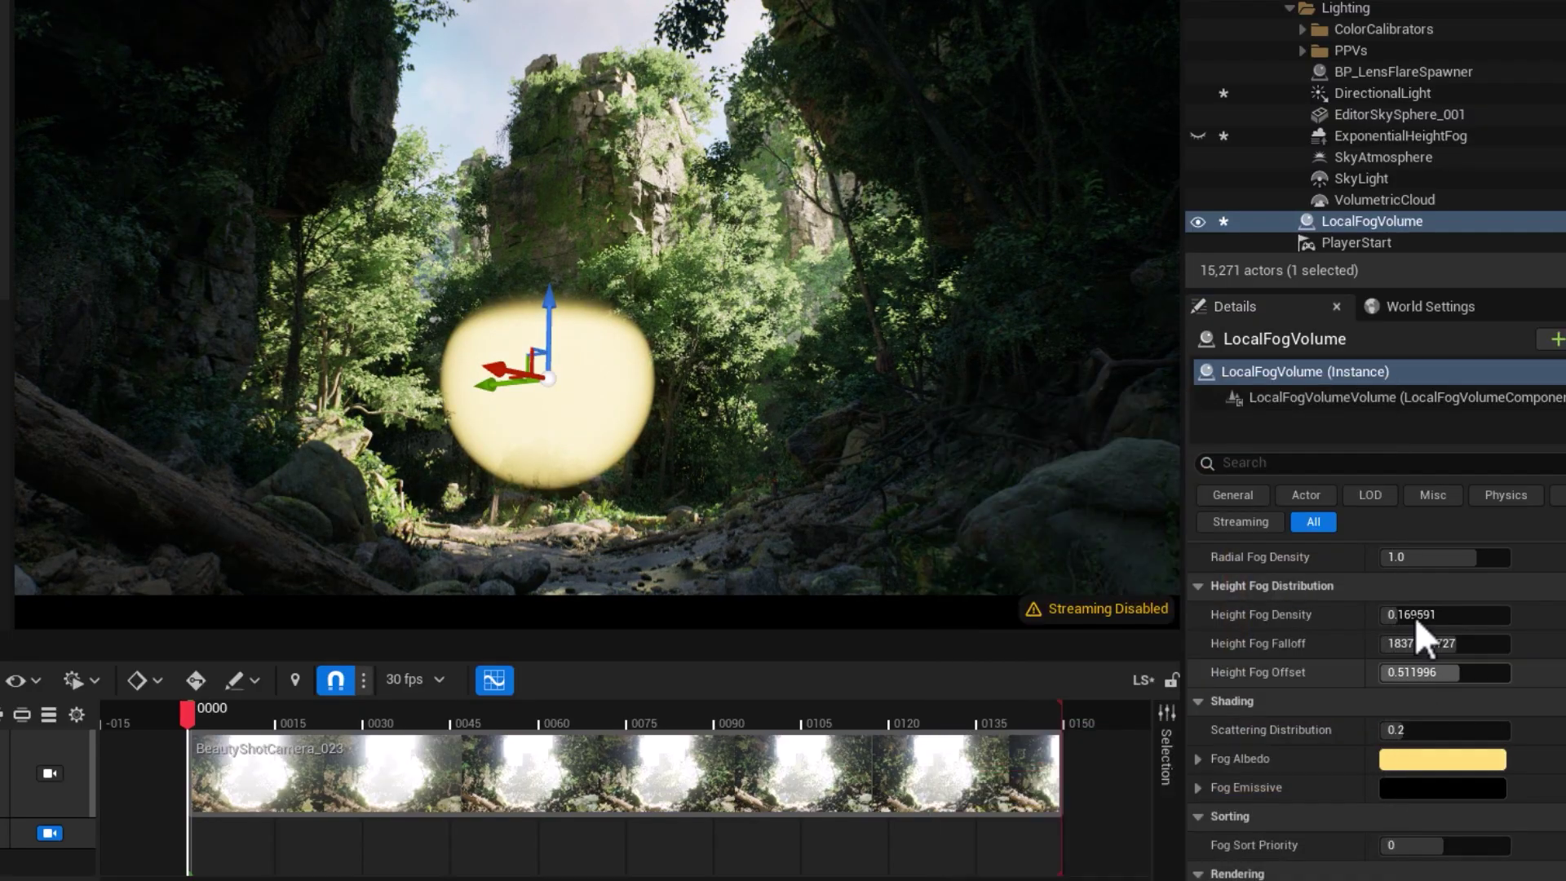
- Try a Radial Fog Density of about 0.06 on the fog volume, and reset it to 1.0
click(1464, 557)
drag(1464, 556, 1386, 557)
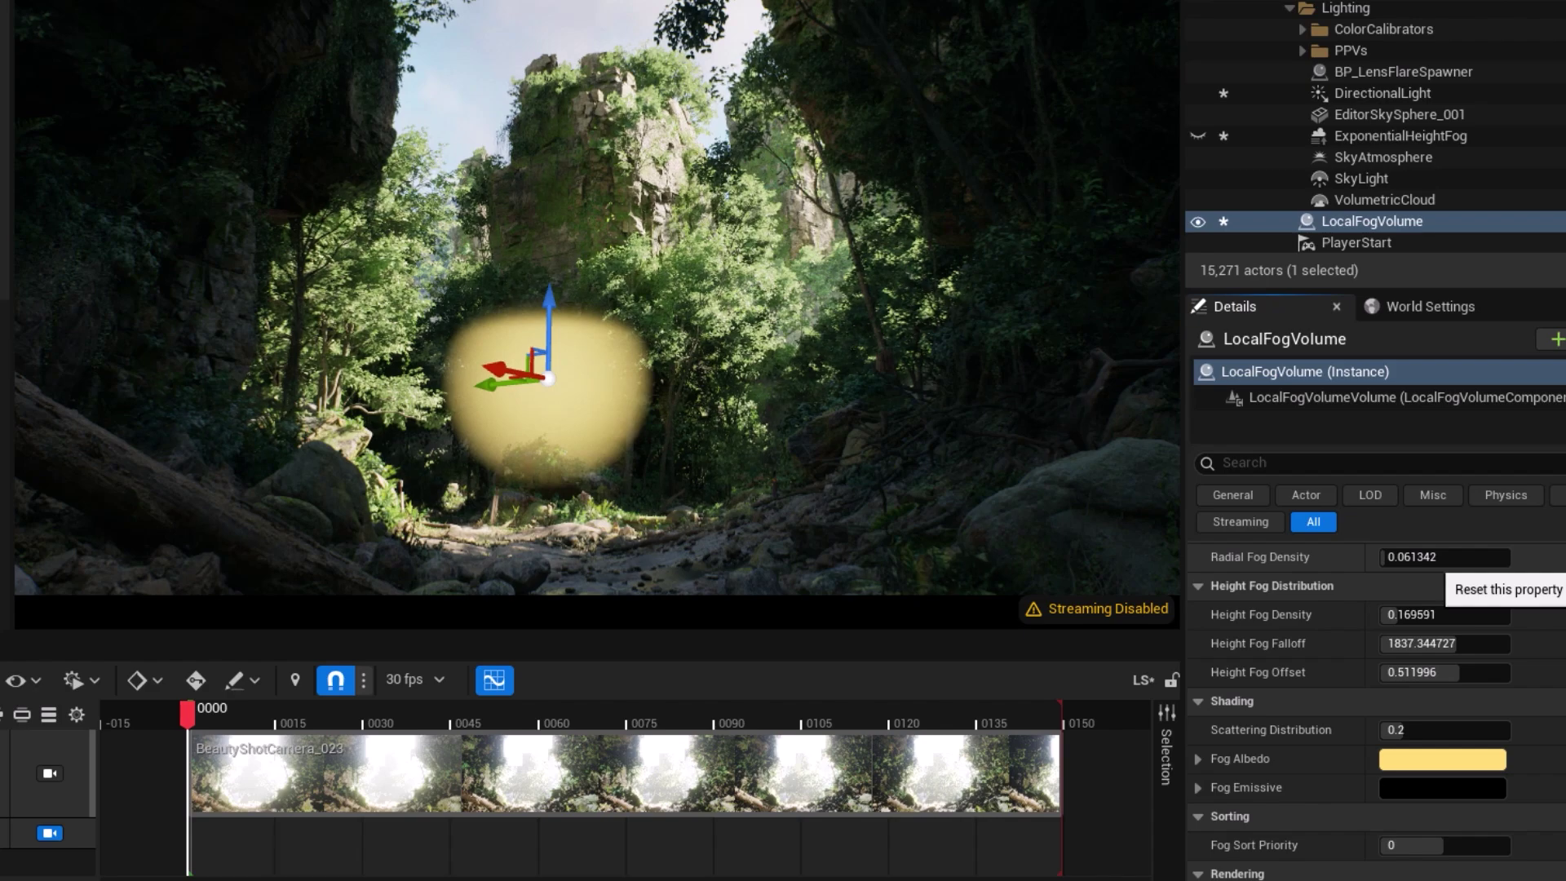
click(1533, 557)
- Reset the fog volume's Height Fog Density to 1.0, Height Fog Falloff to 1000 and Height Fog Offset to 0
click(1533, 615)
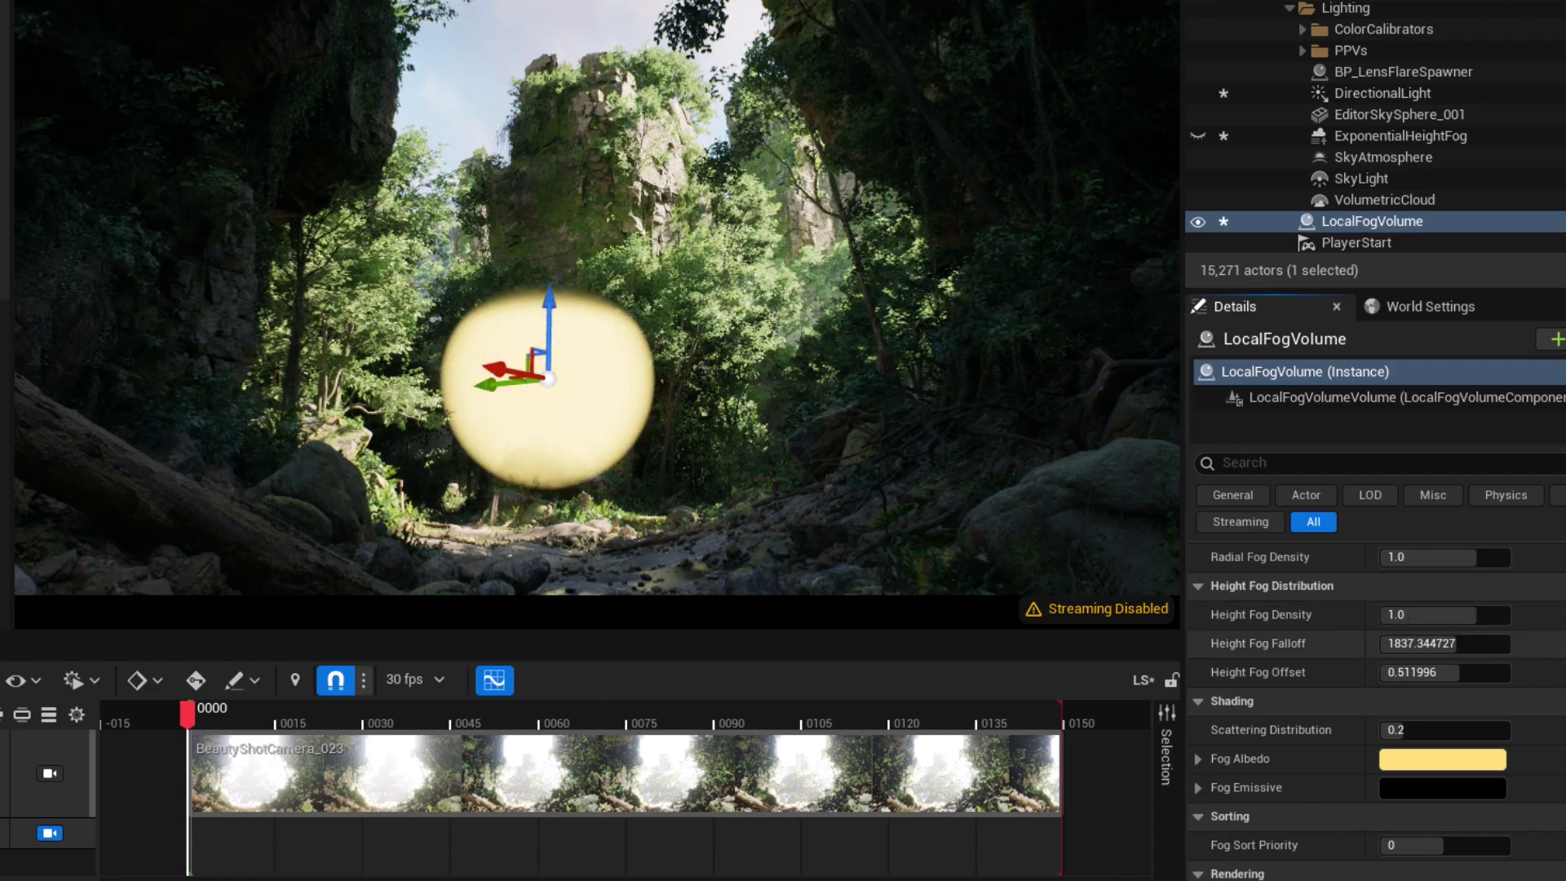
click(1533, 643)
click(1533, 672)
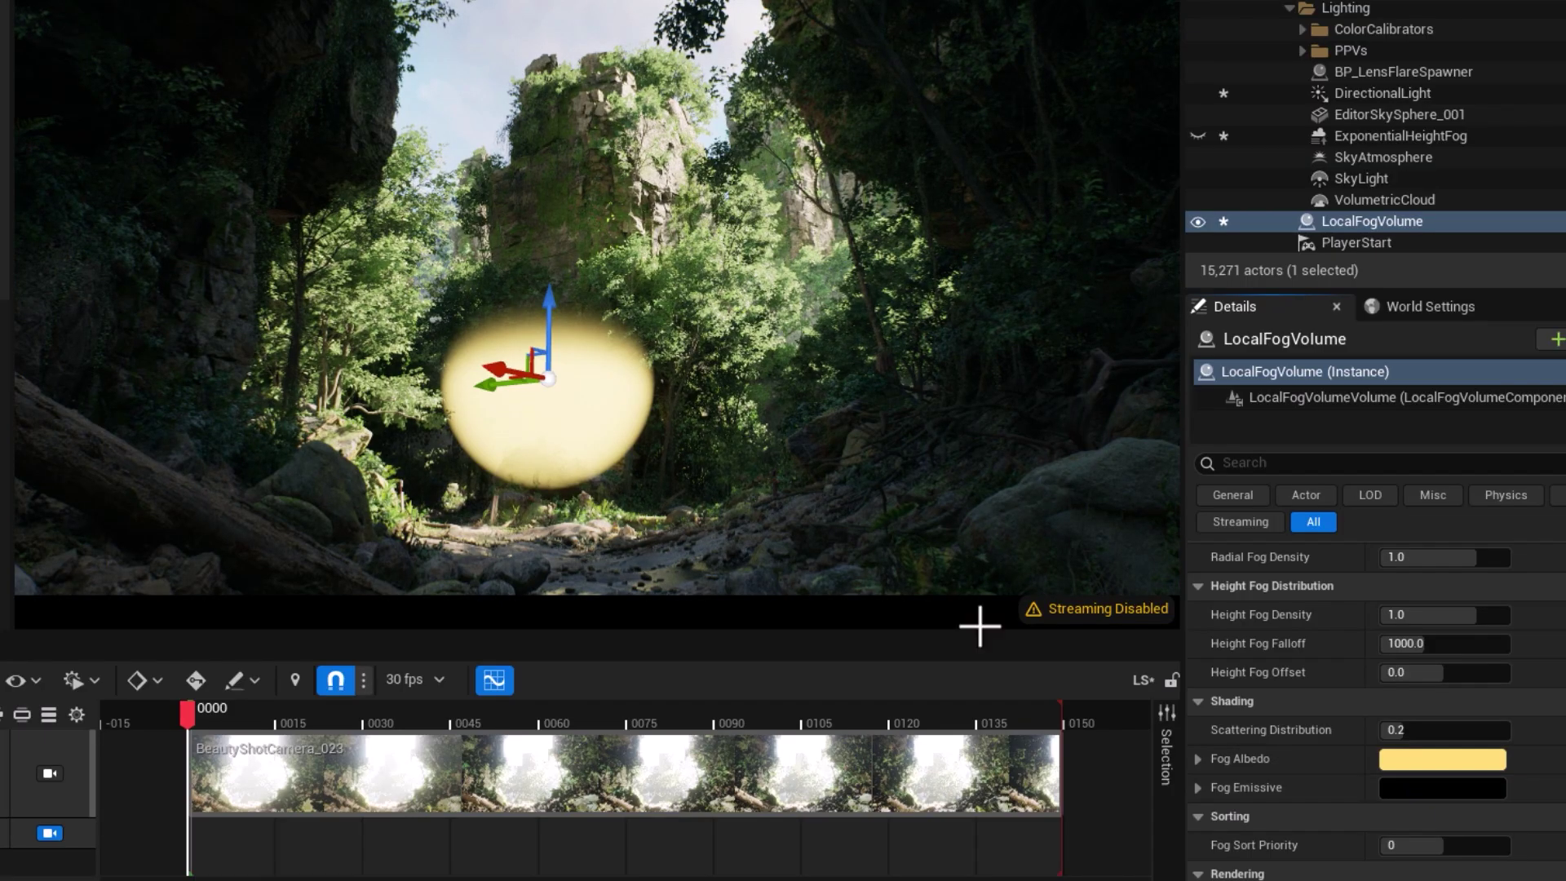
- Set the Height Fog Offset to about 0.91 and duplicate the fog volume so the copy partly overlaps the original
drag(1444, 672, 1329, 677)
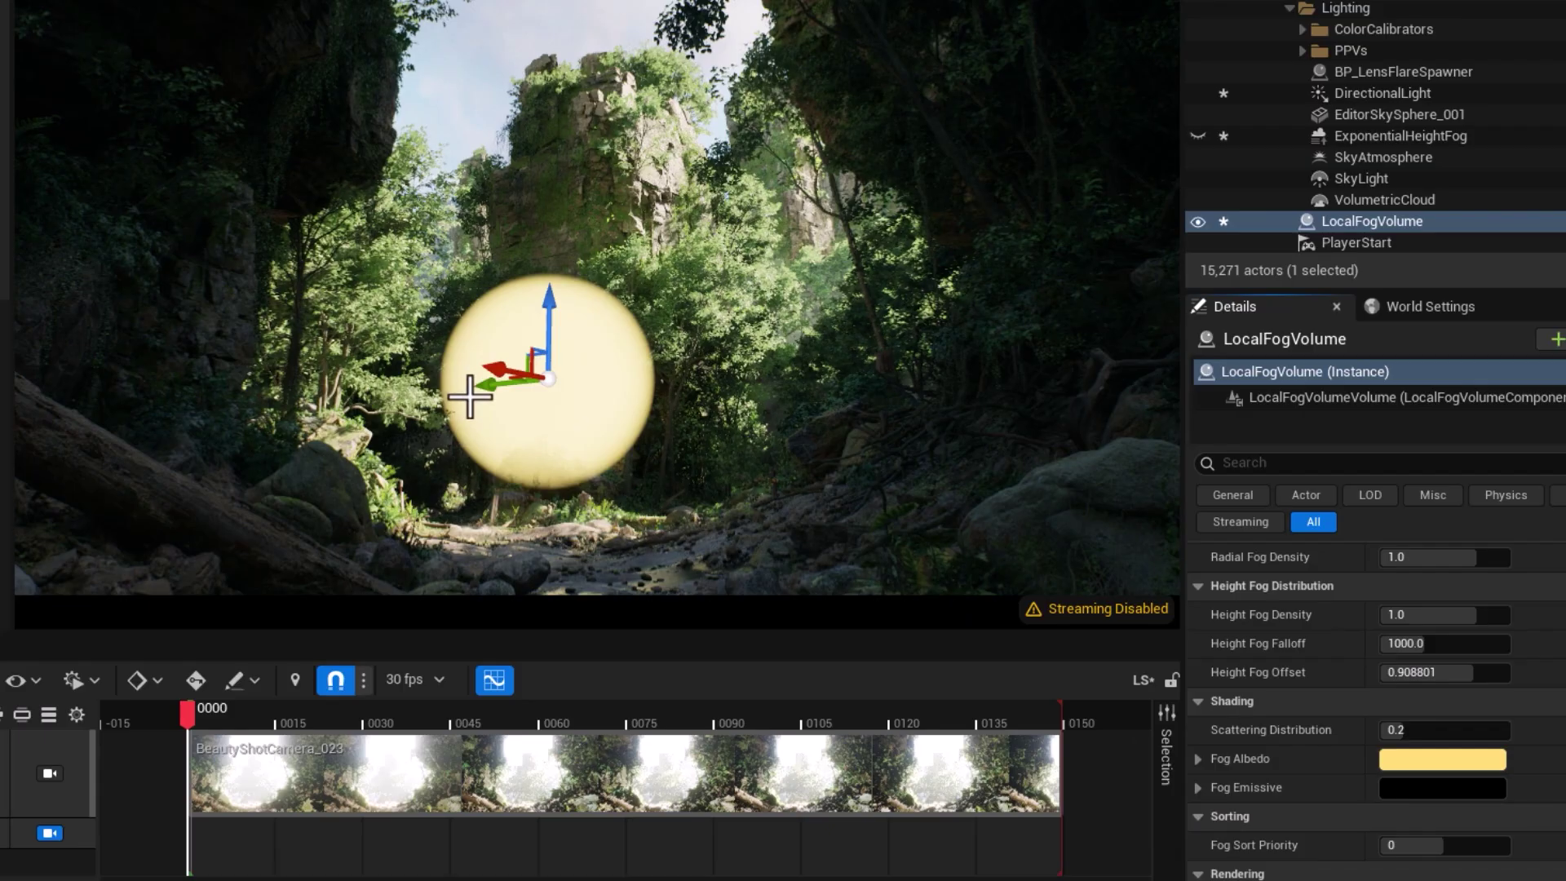
alt+drag(491, 377, 644, 394)
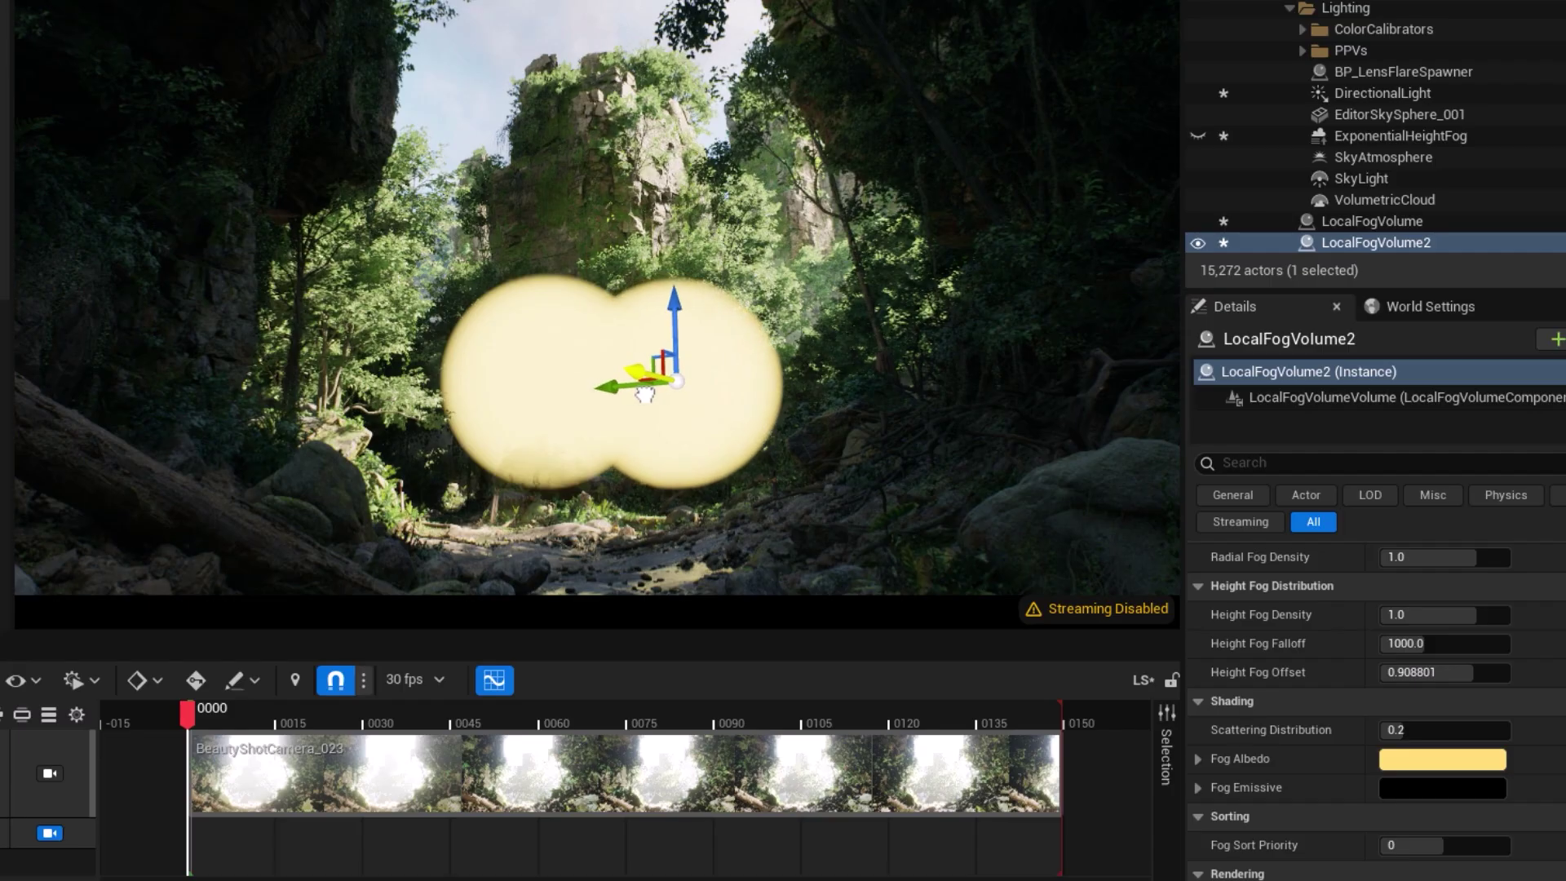
- Set the duplicated fog volume's Fog Albedo to a saturated red, hex sRGB FF0032
click(1482, 756)
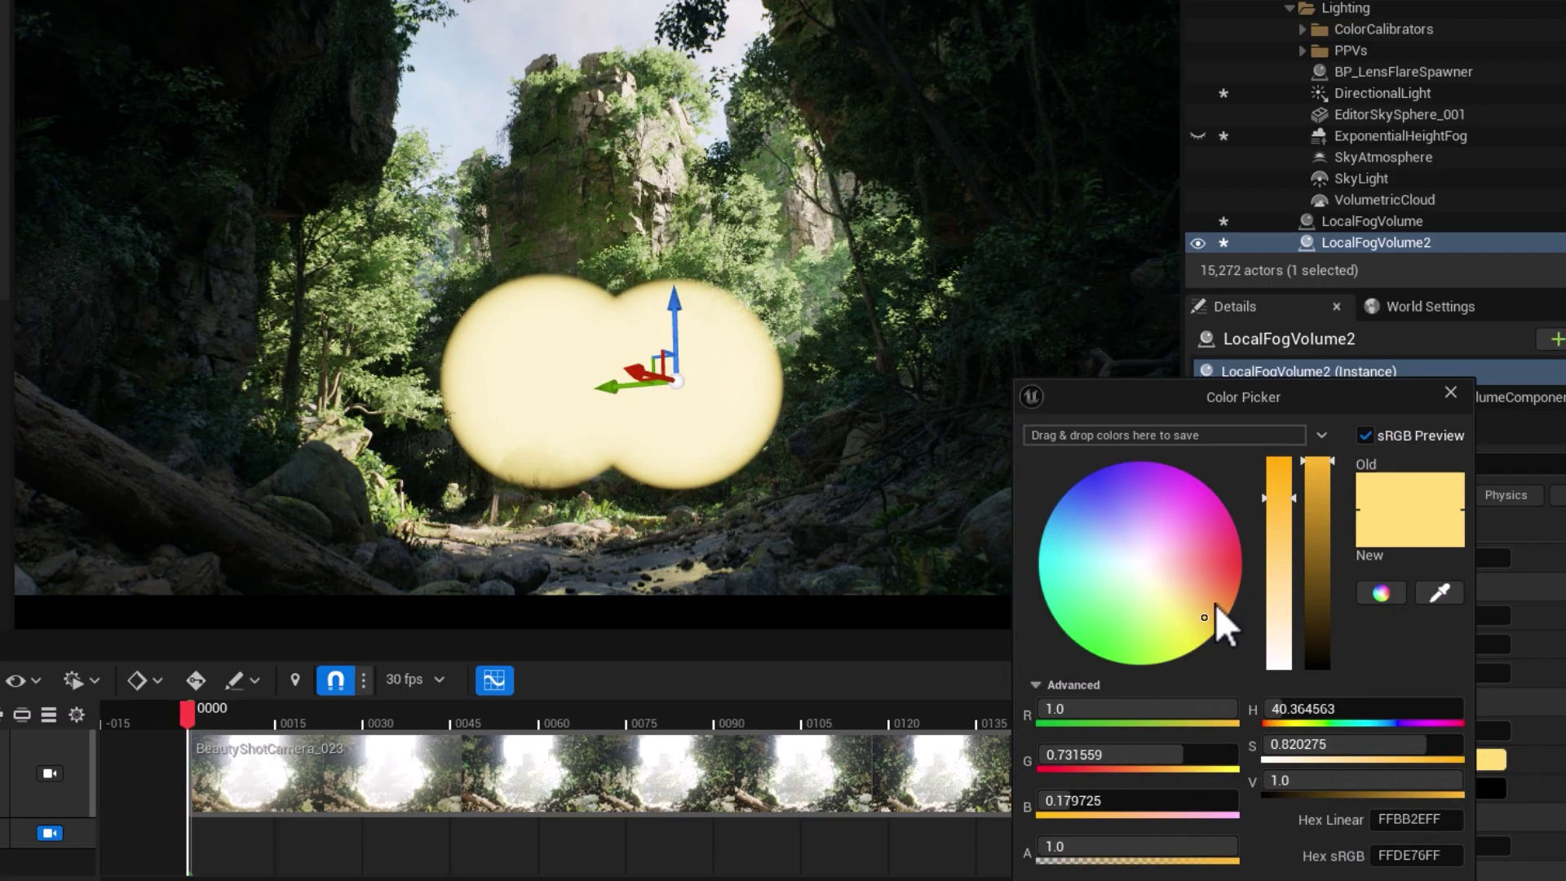
drag(1215, 603, 1310, 579)
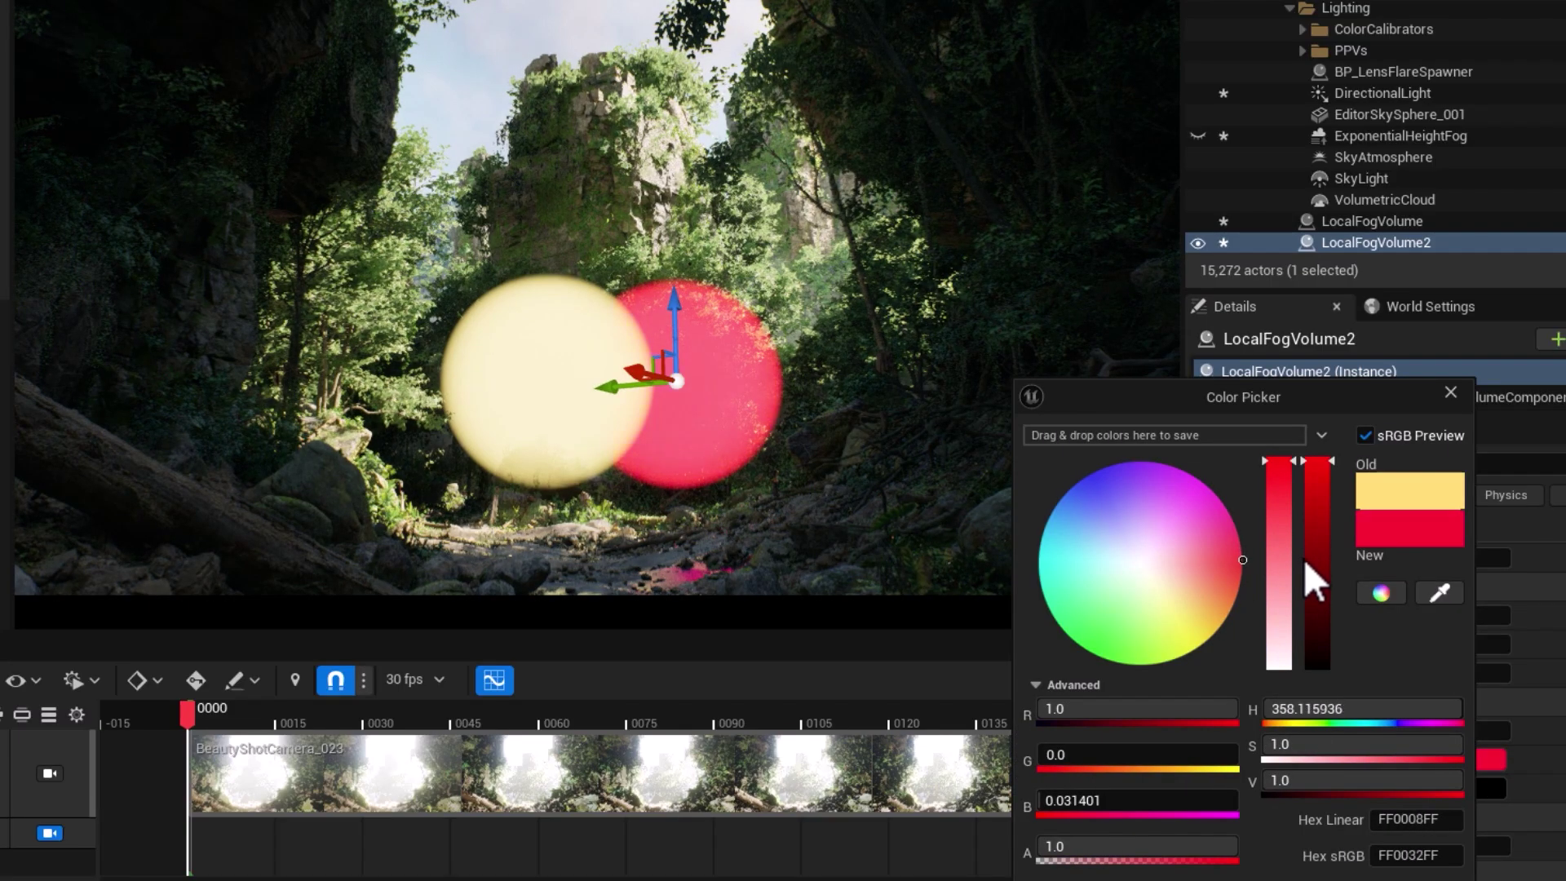
click(1411, 832)
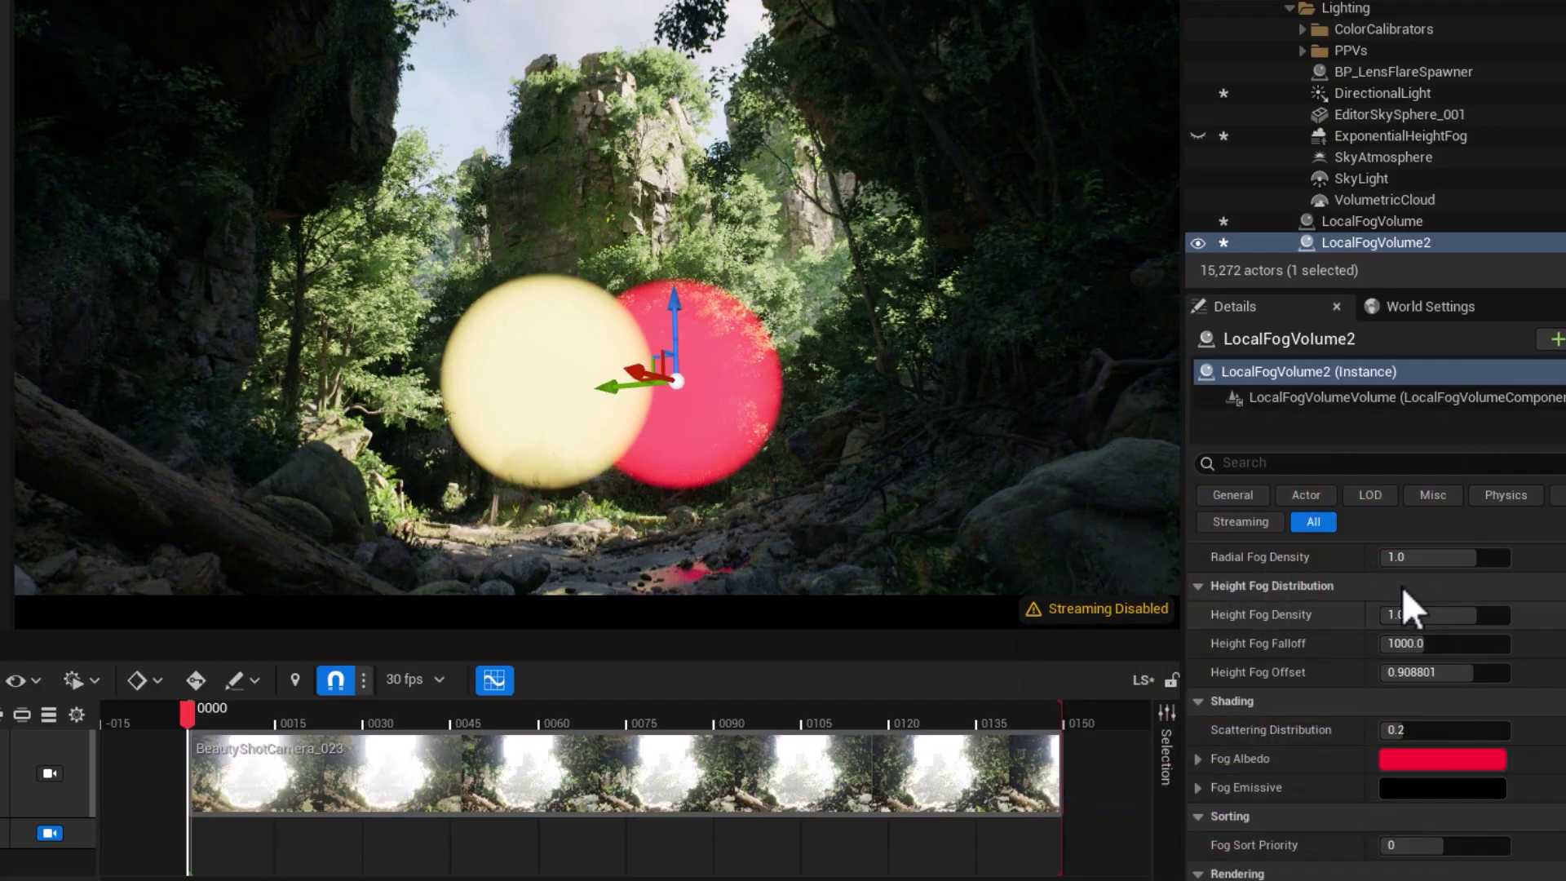
- Set the original LocalFogVolume's Fog Albedo to a saturated blue, hex sRGB 007BFF
click(1363, 222)
click(1426, 760)
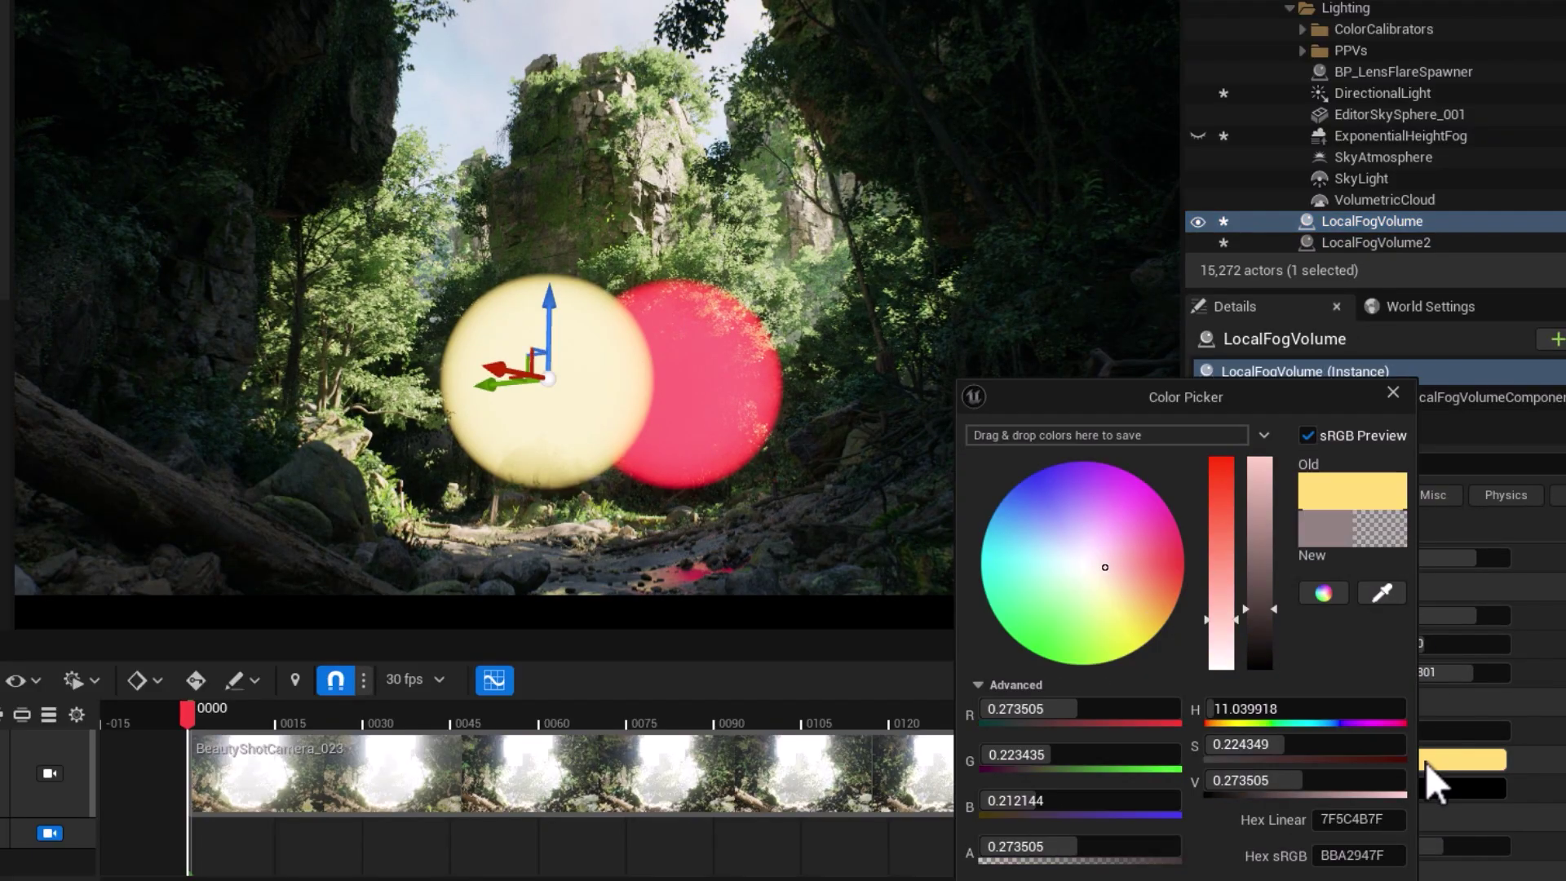
drag(1125, 564, 982, 452)
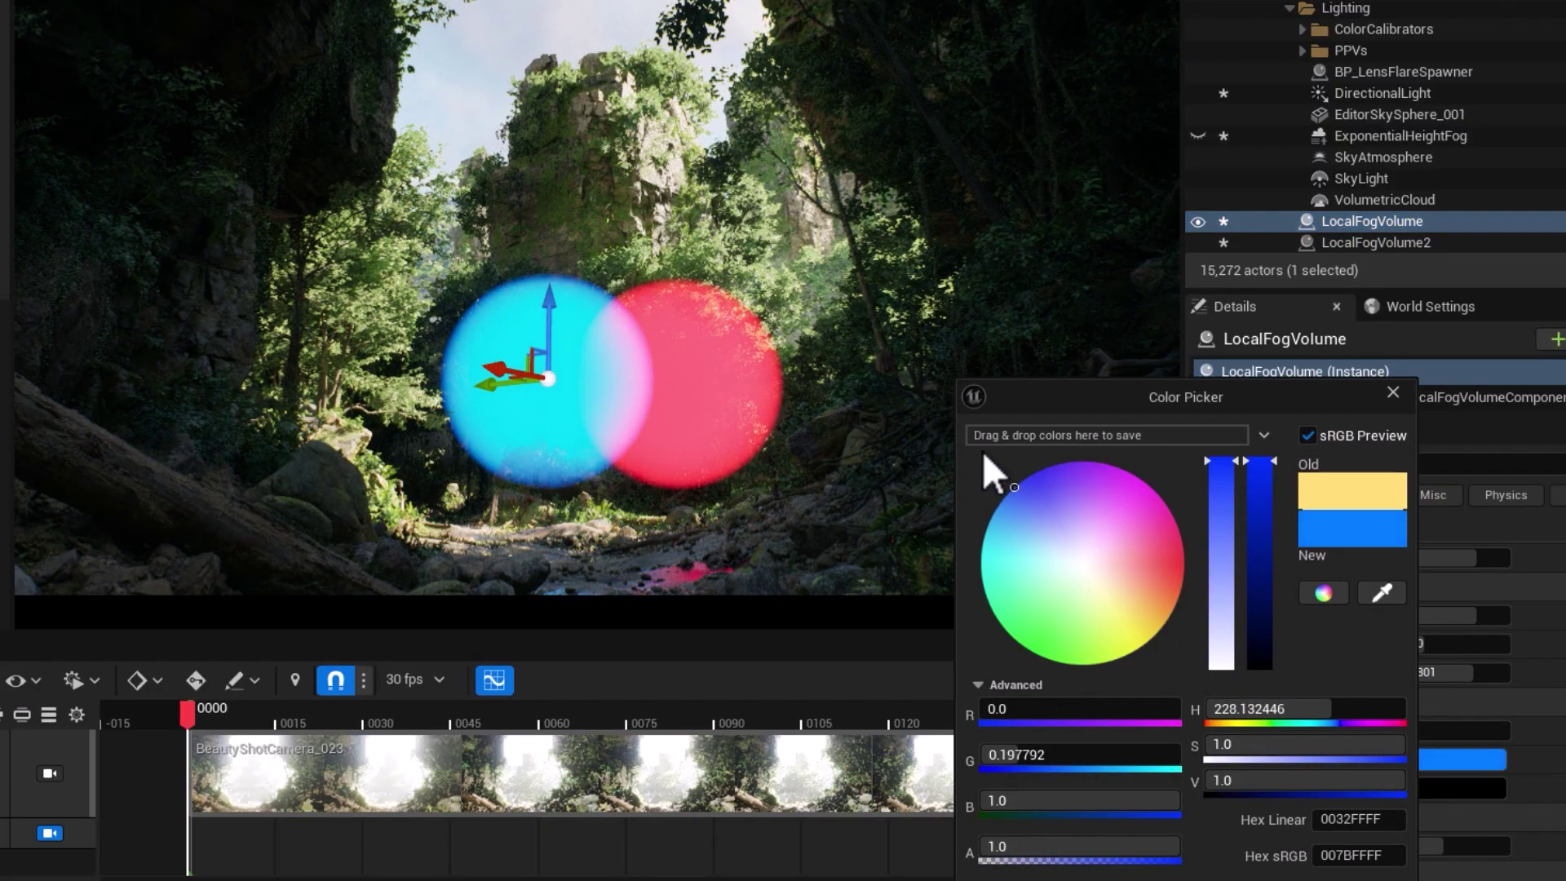
key(Return)
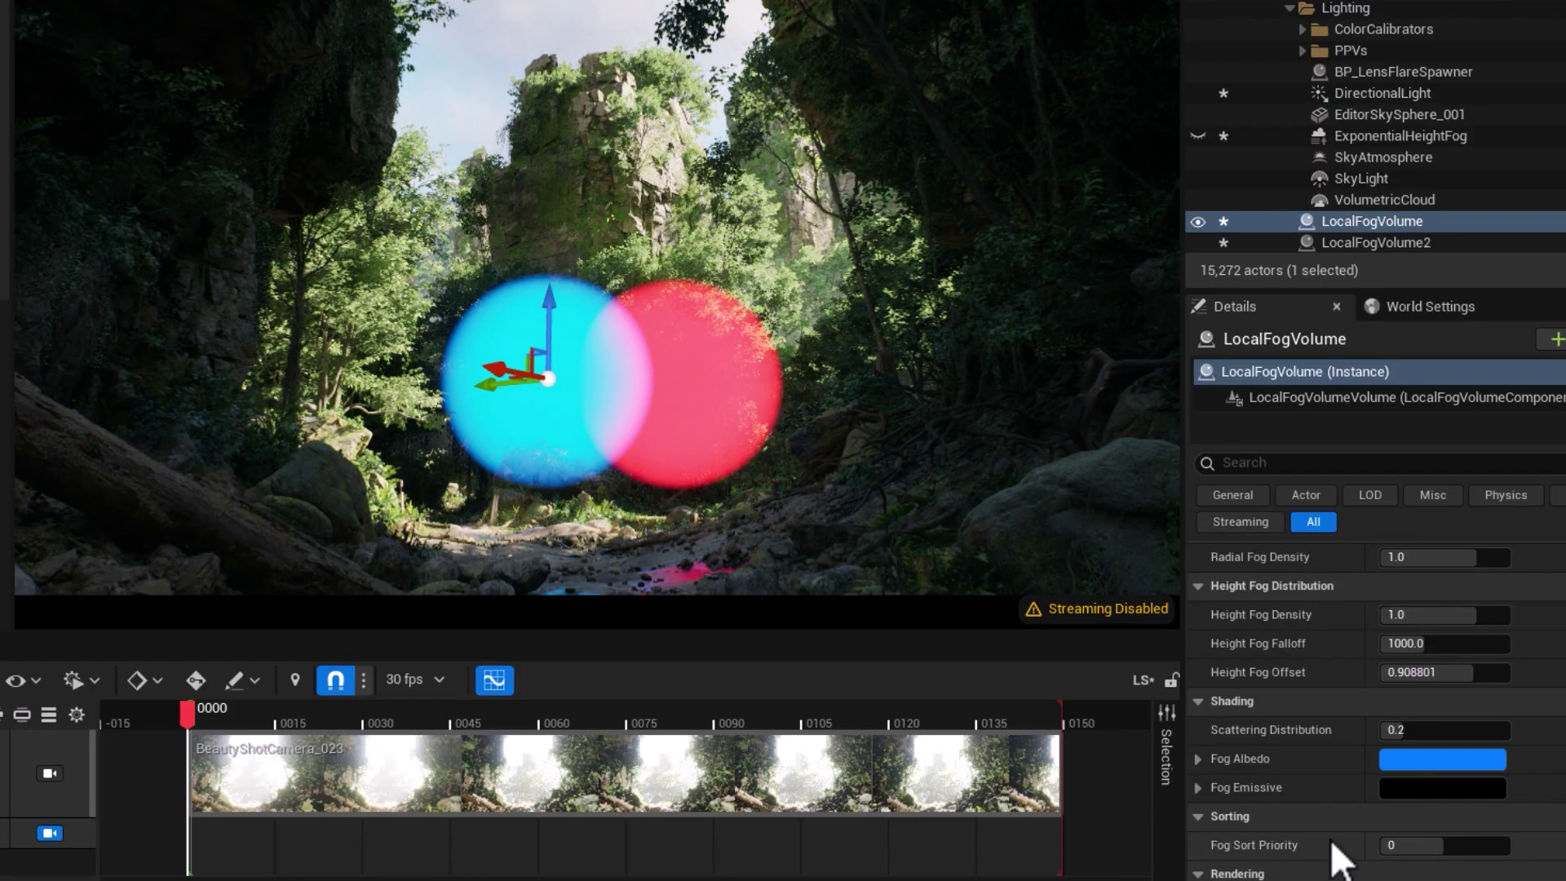
- Try a Fog Sort Priority of -127 on the blue fog volume, and reset it to 0
mouse_move(1302, 856)
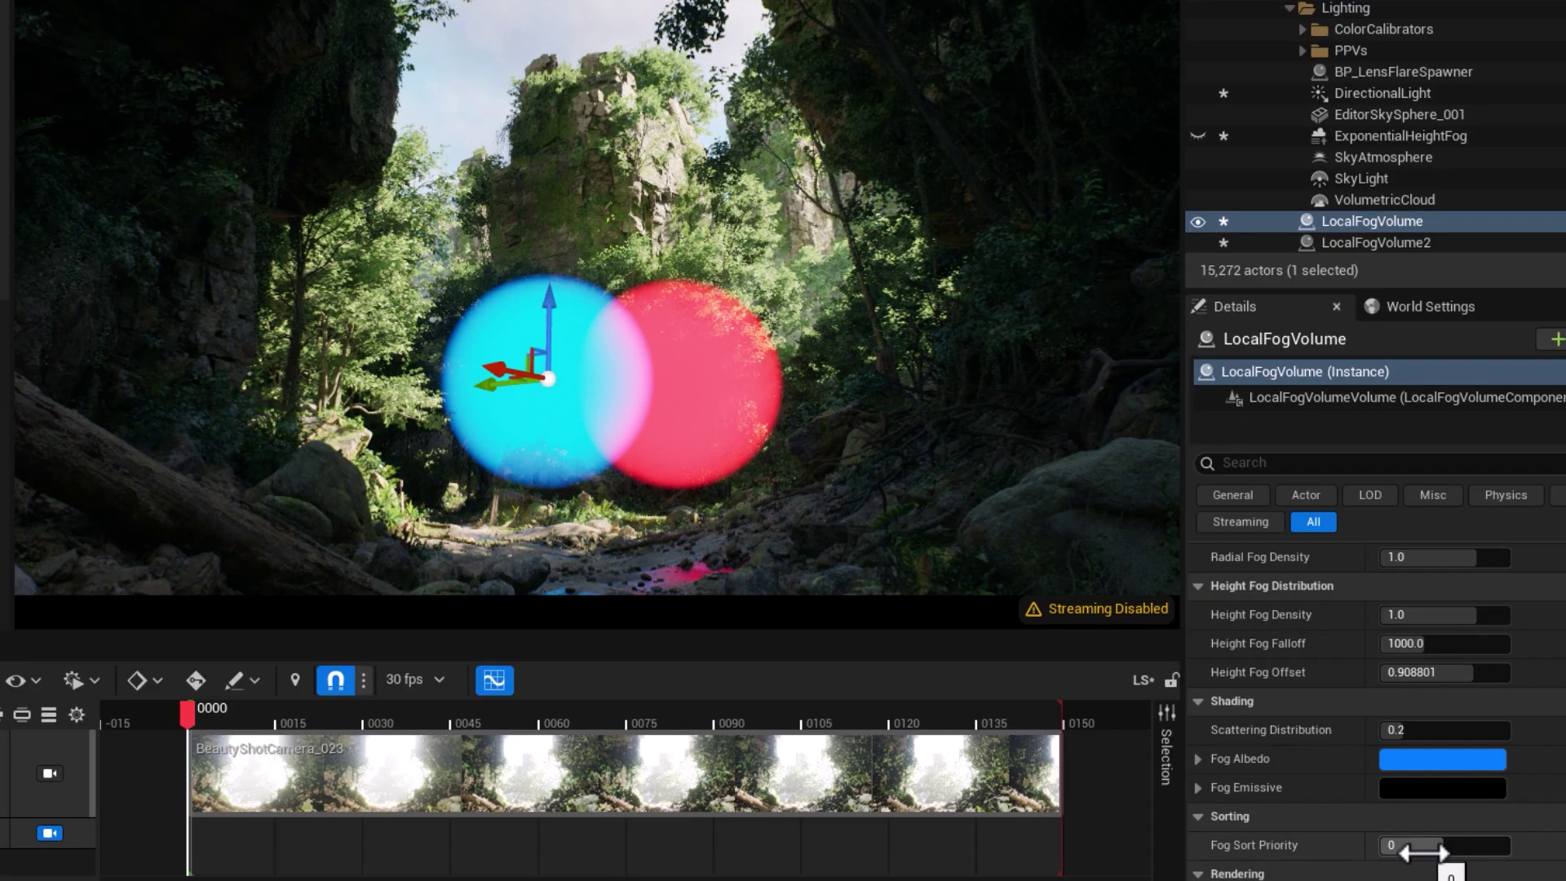
drag(1440, 845, 1386, 845)
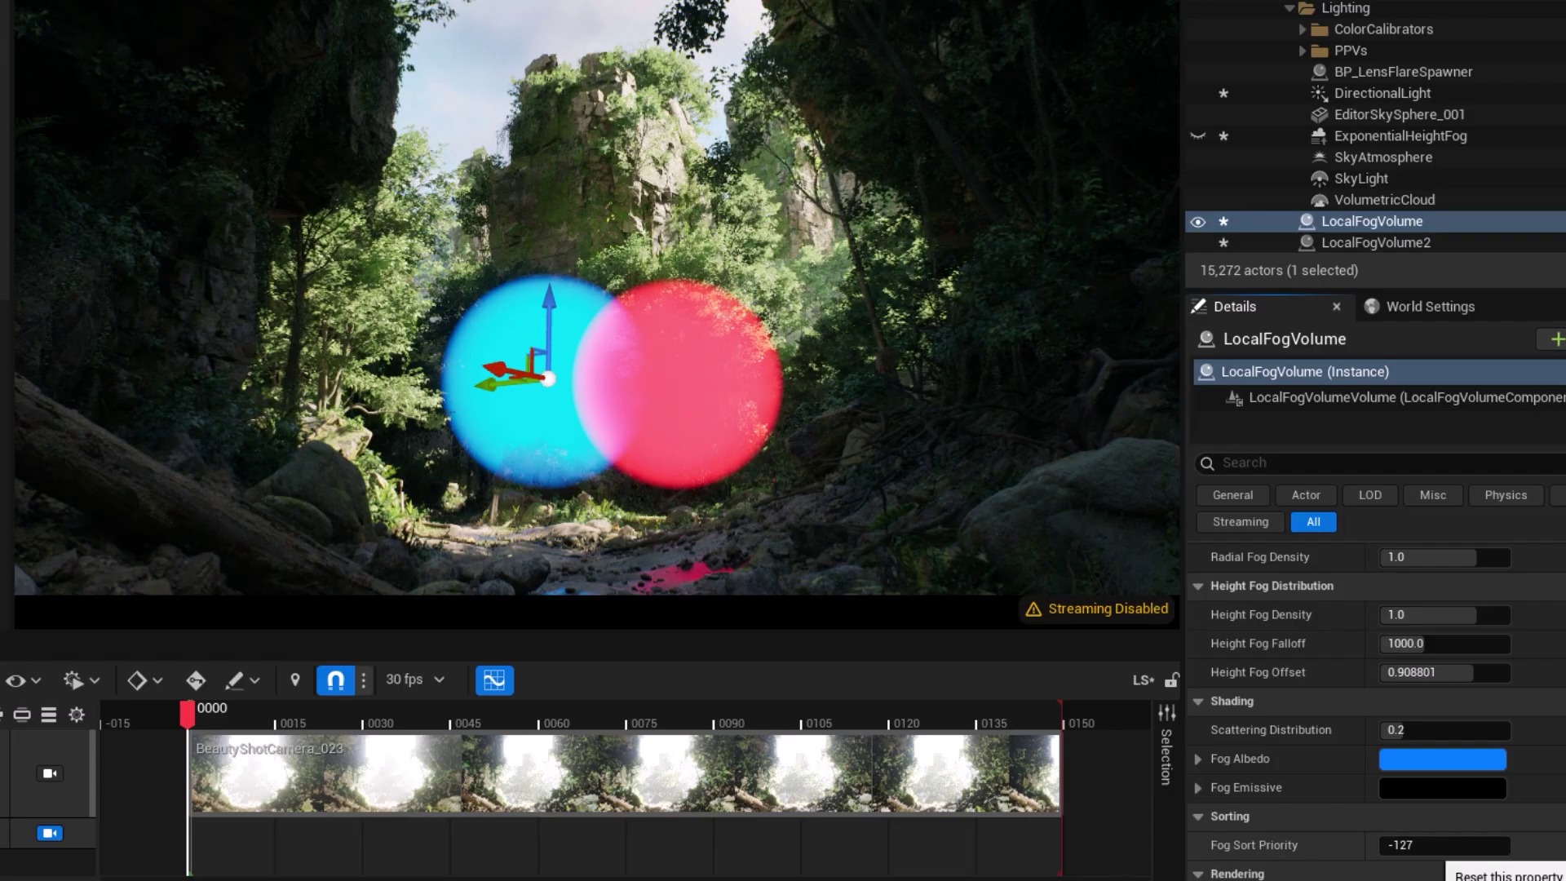
click(1525, 845)
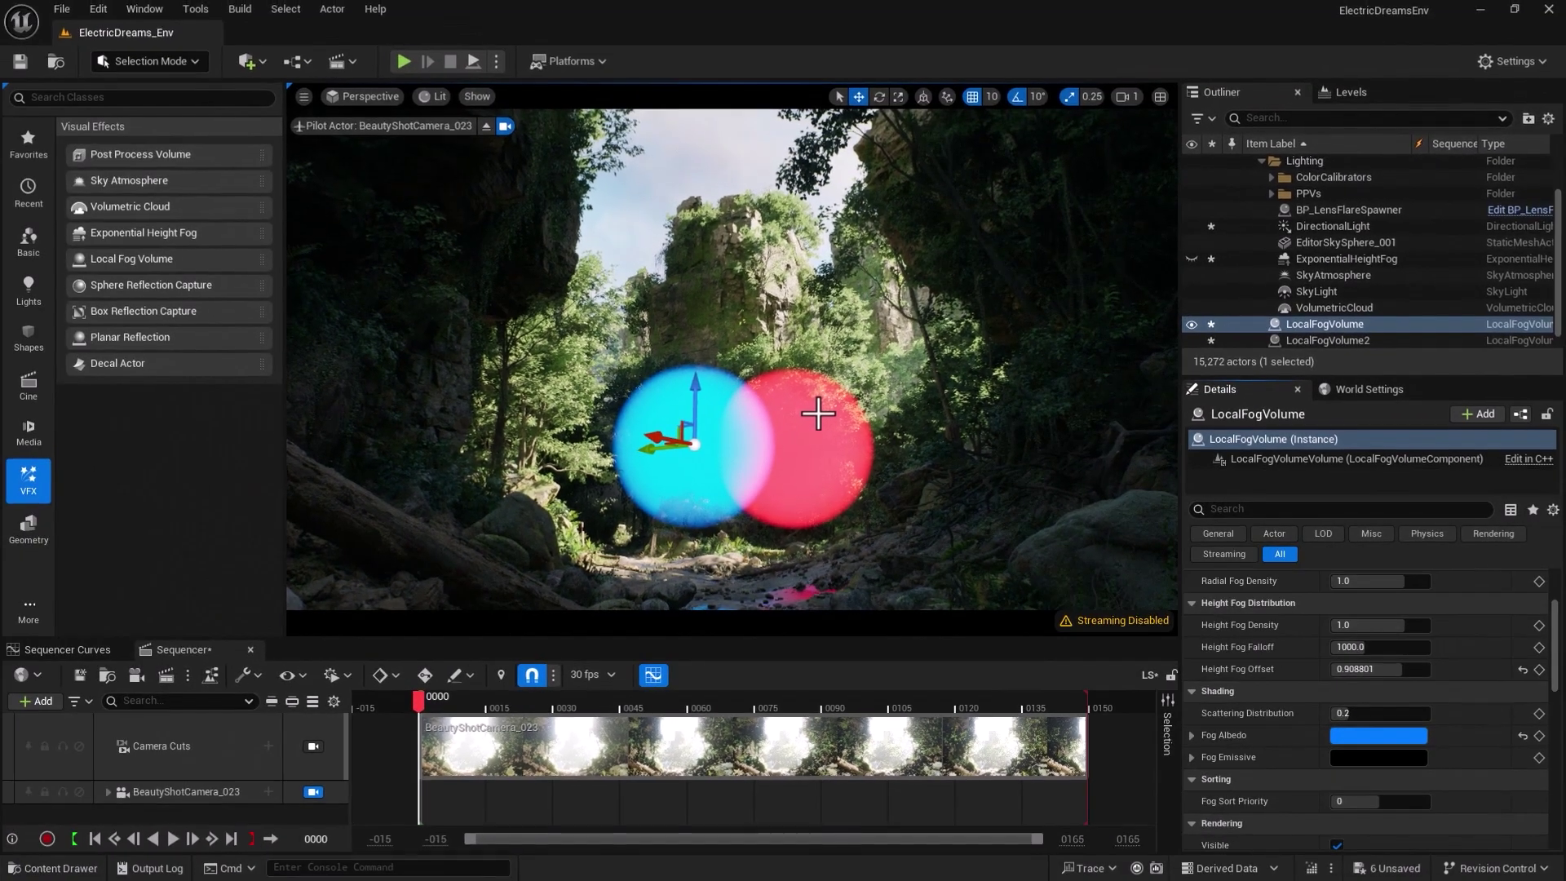
- Delete the red LocalFogVolume2 and reselect the original LocalFogVolume
scroll(1236, 633, up, 3)
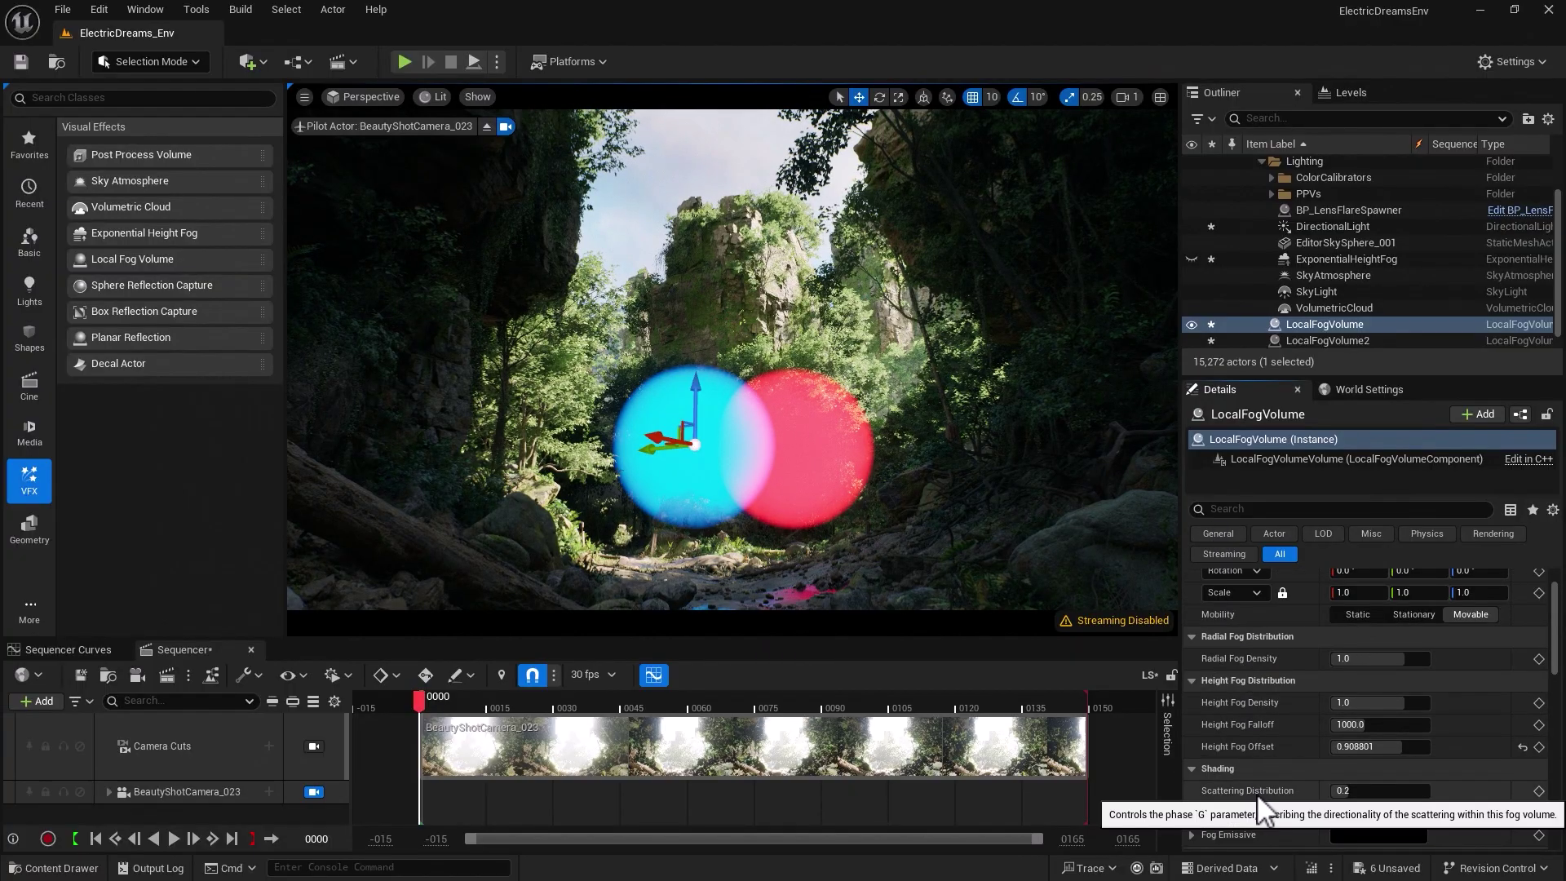
click(1298, 341)
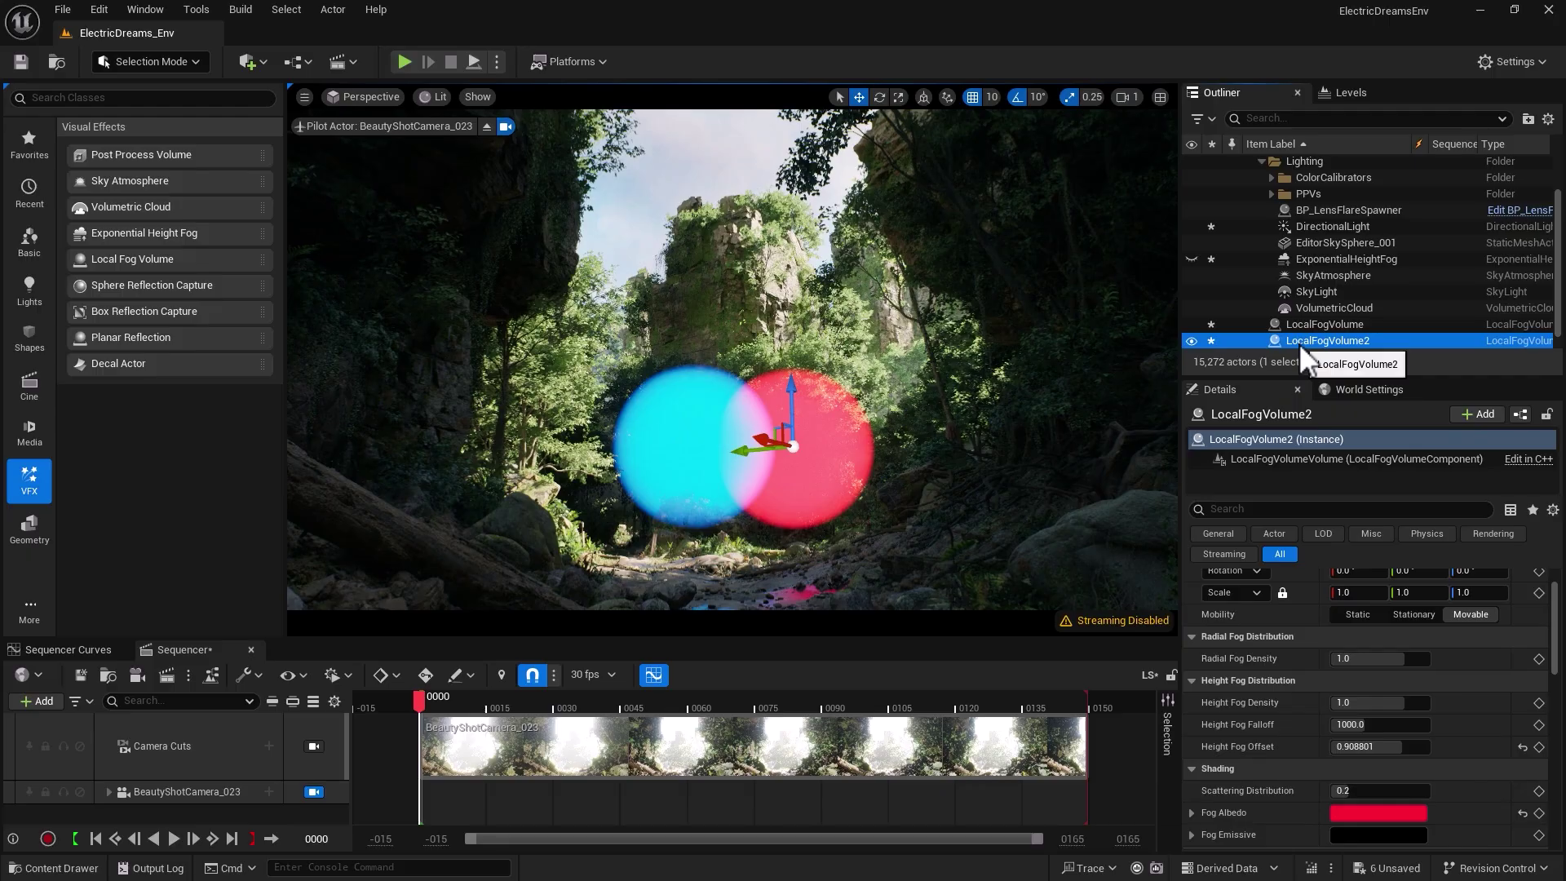
key(Delete)
click(709, 454)
drag(1558, 232, 1456, 360)
click(1305, 324)
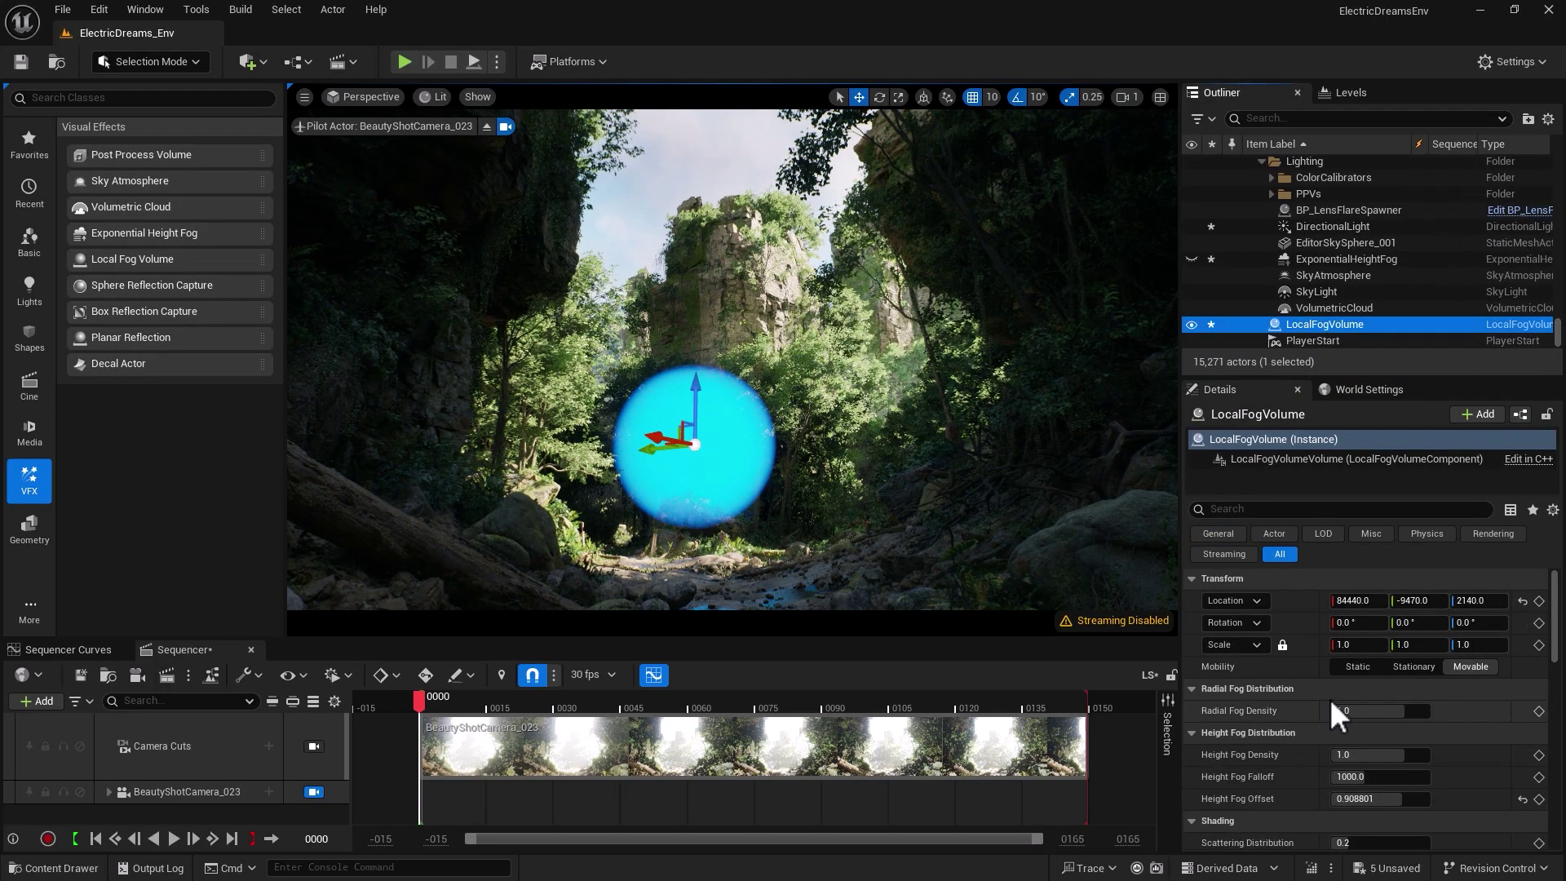
- Reset the fog volume's Fog Albedo to white and its Height Fog Offset to 0
scroll(1329, 699, down, 3)
click(1522, 735)
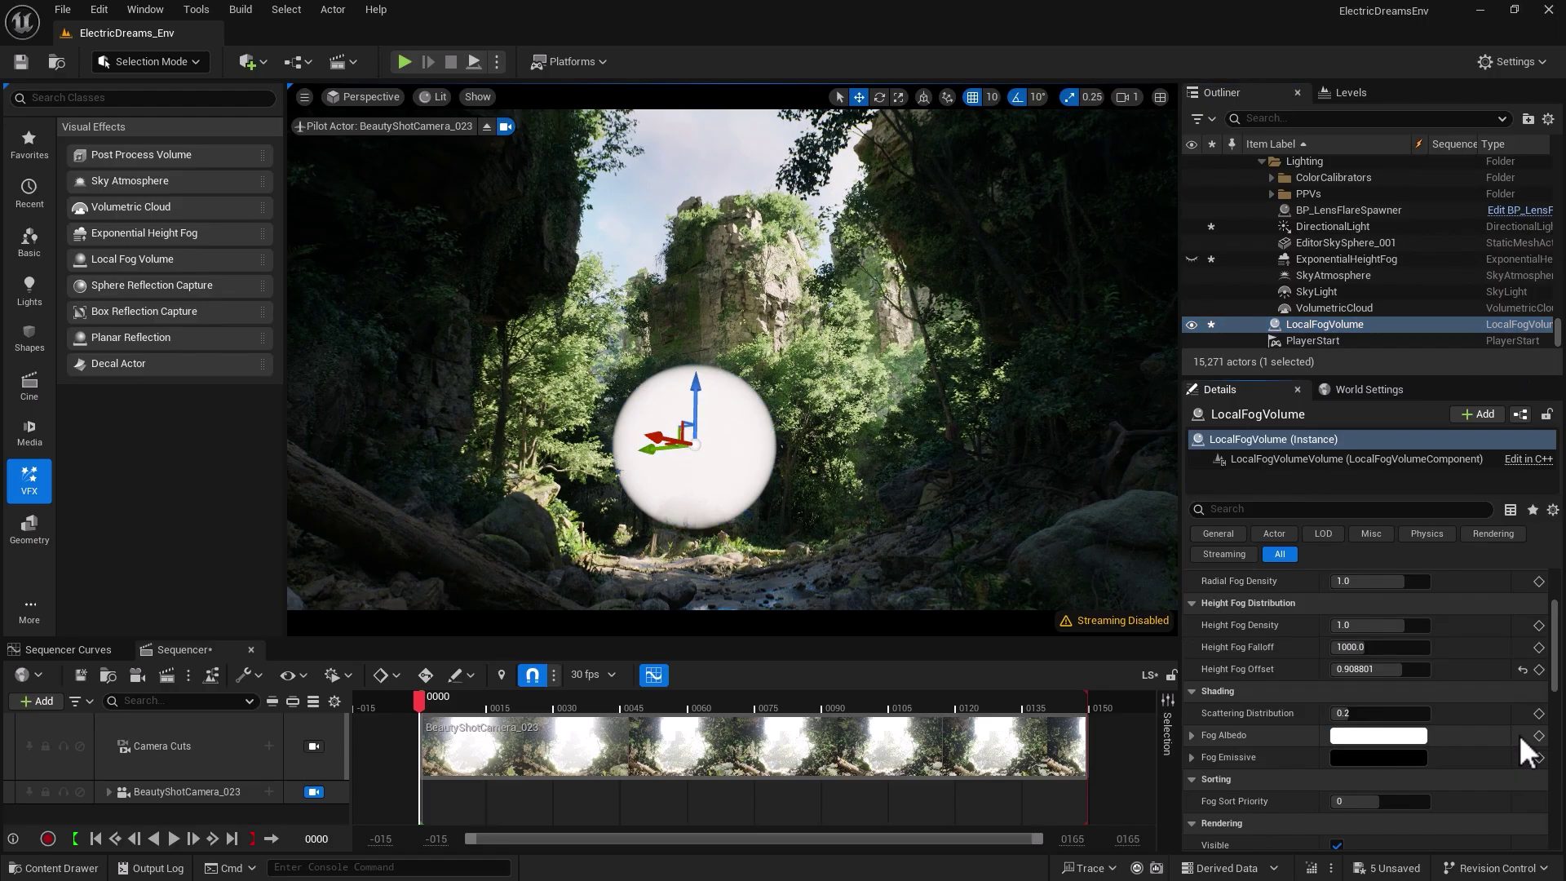
click(1521, 669)
- Scale the fog volume uniformly to 20 and lower it to a Z location of 760
scroll(1368, 687, up, 3)
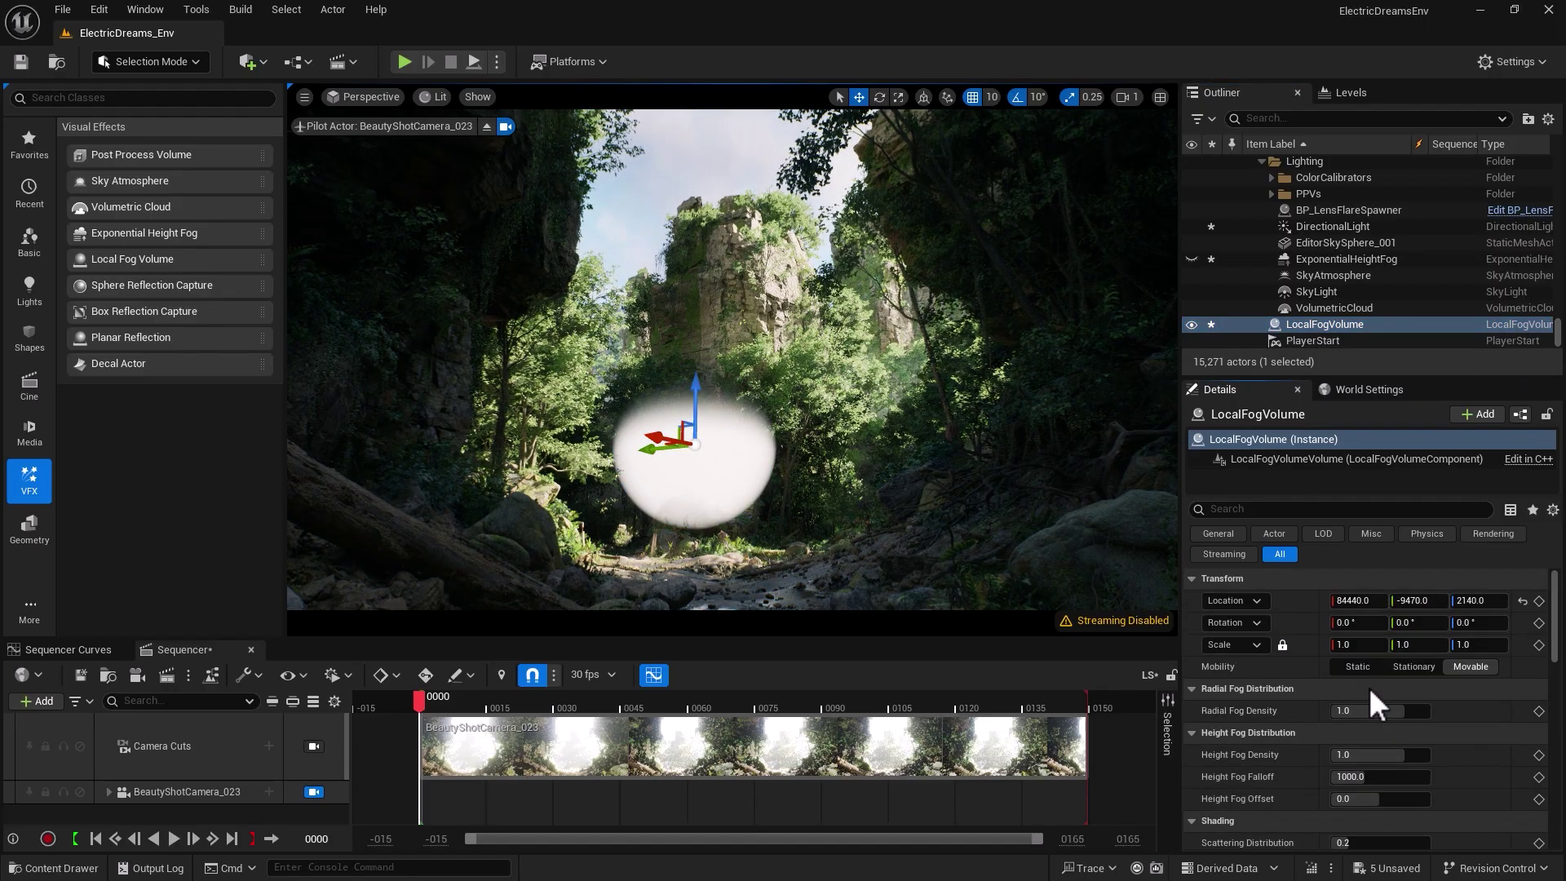
click(1355, 644)
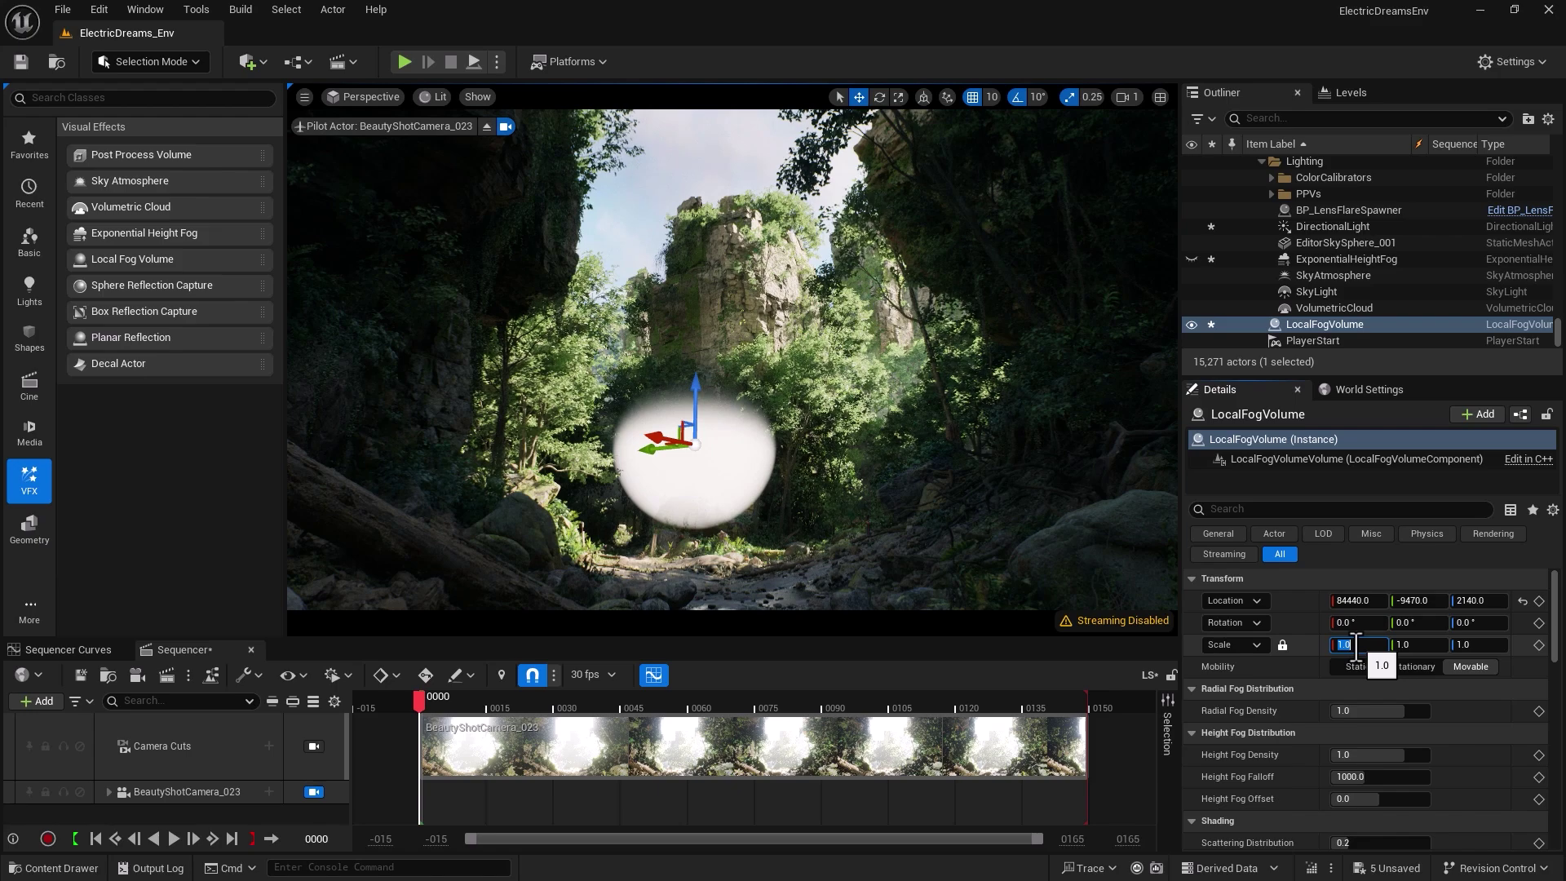
text(20)
key(Return)
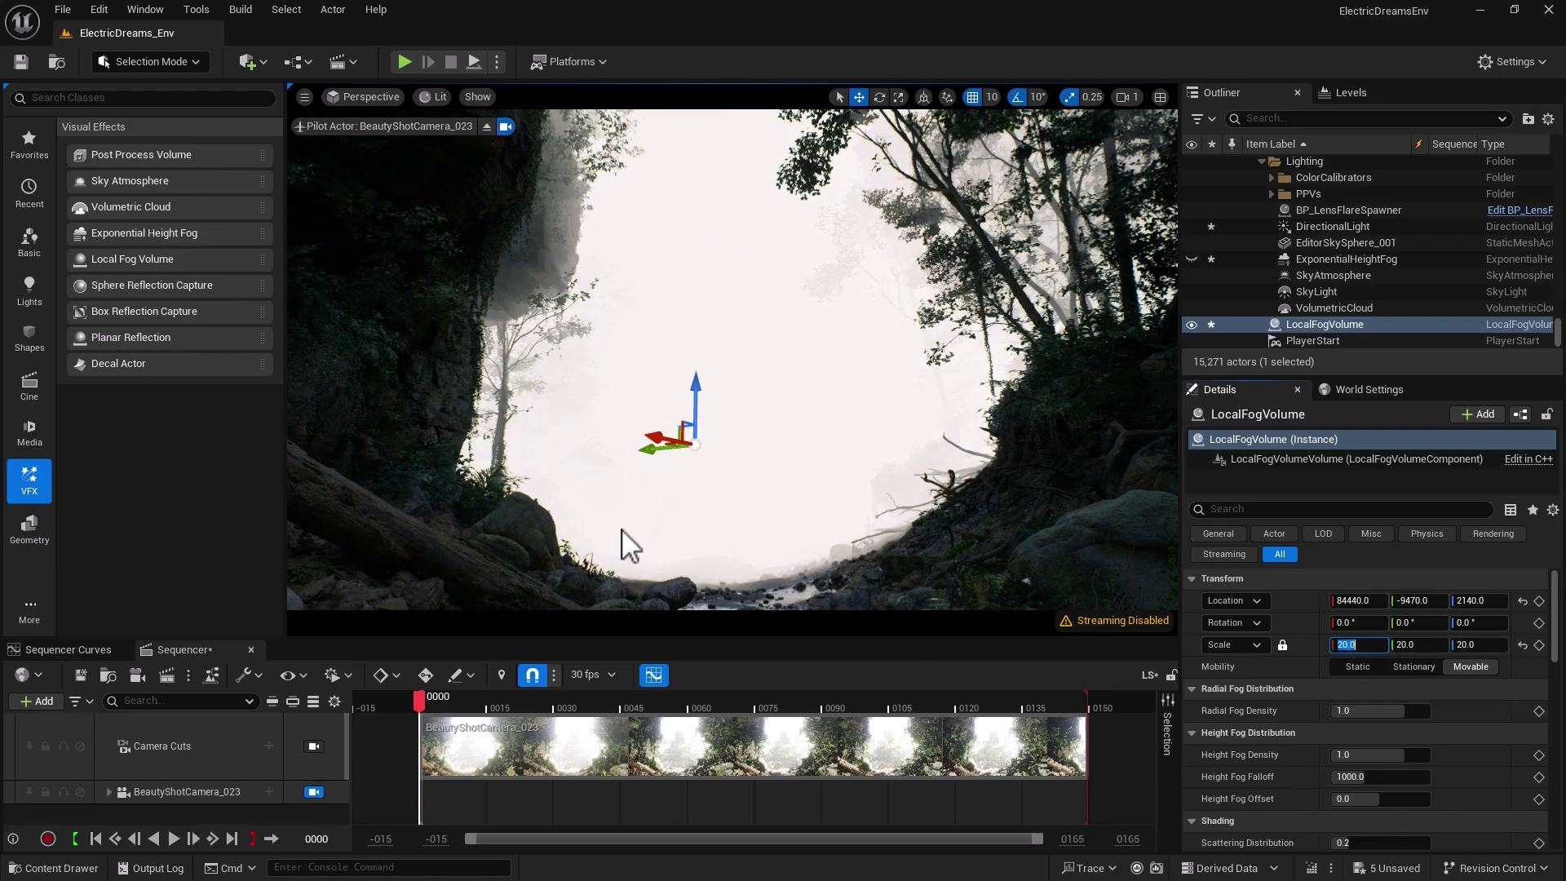
drag(696, 379, 644, 634)
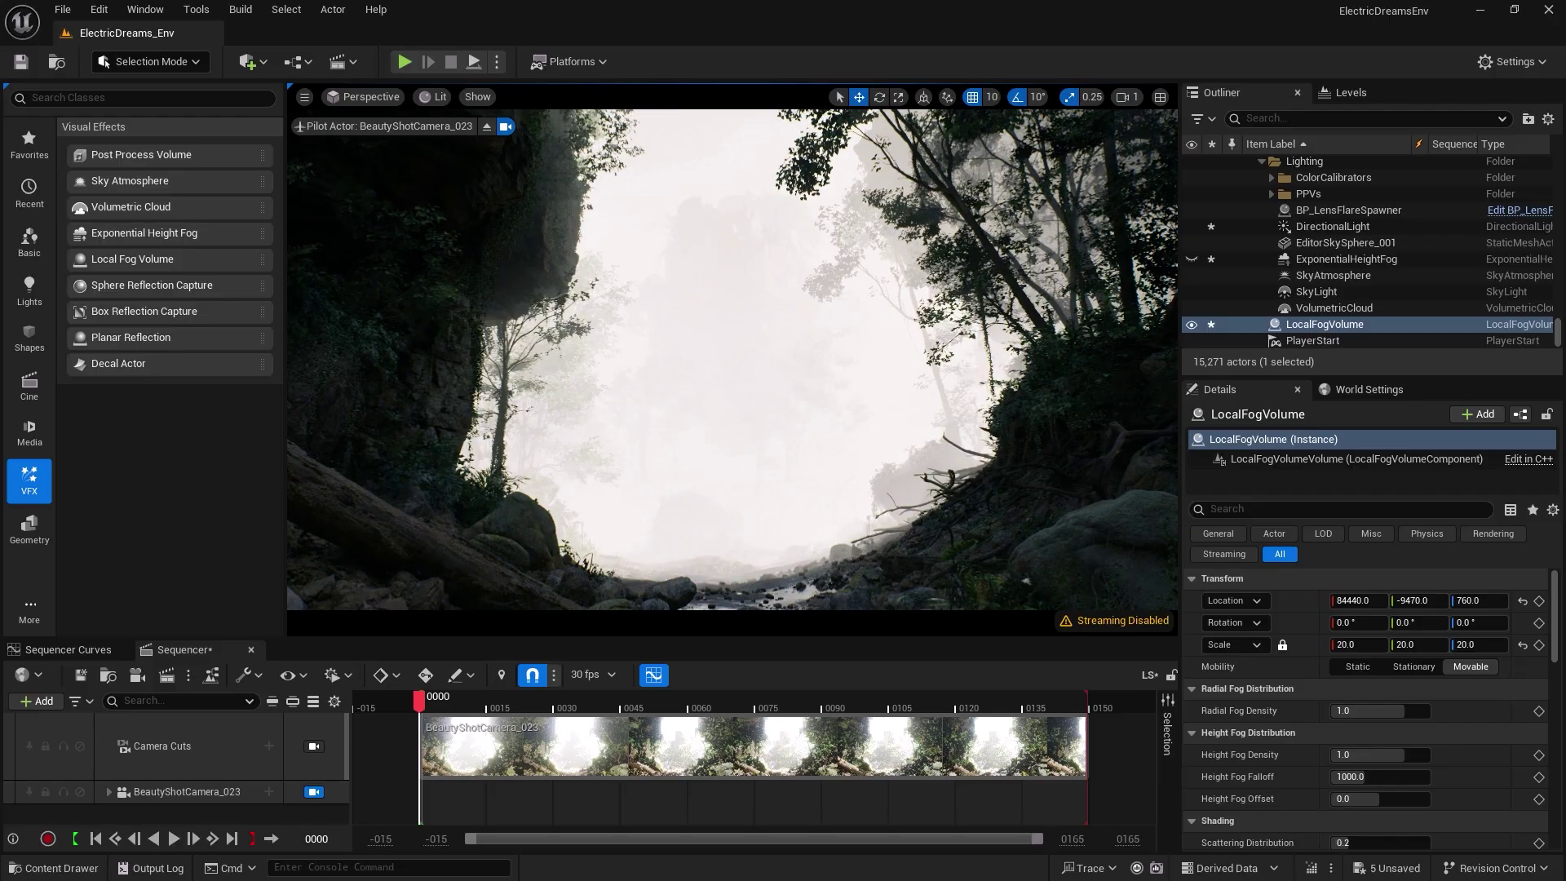
- Reduce the fog volume's uniform scale, trying 10 and 7 before setting it to 6
click(1352, 644)
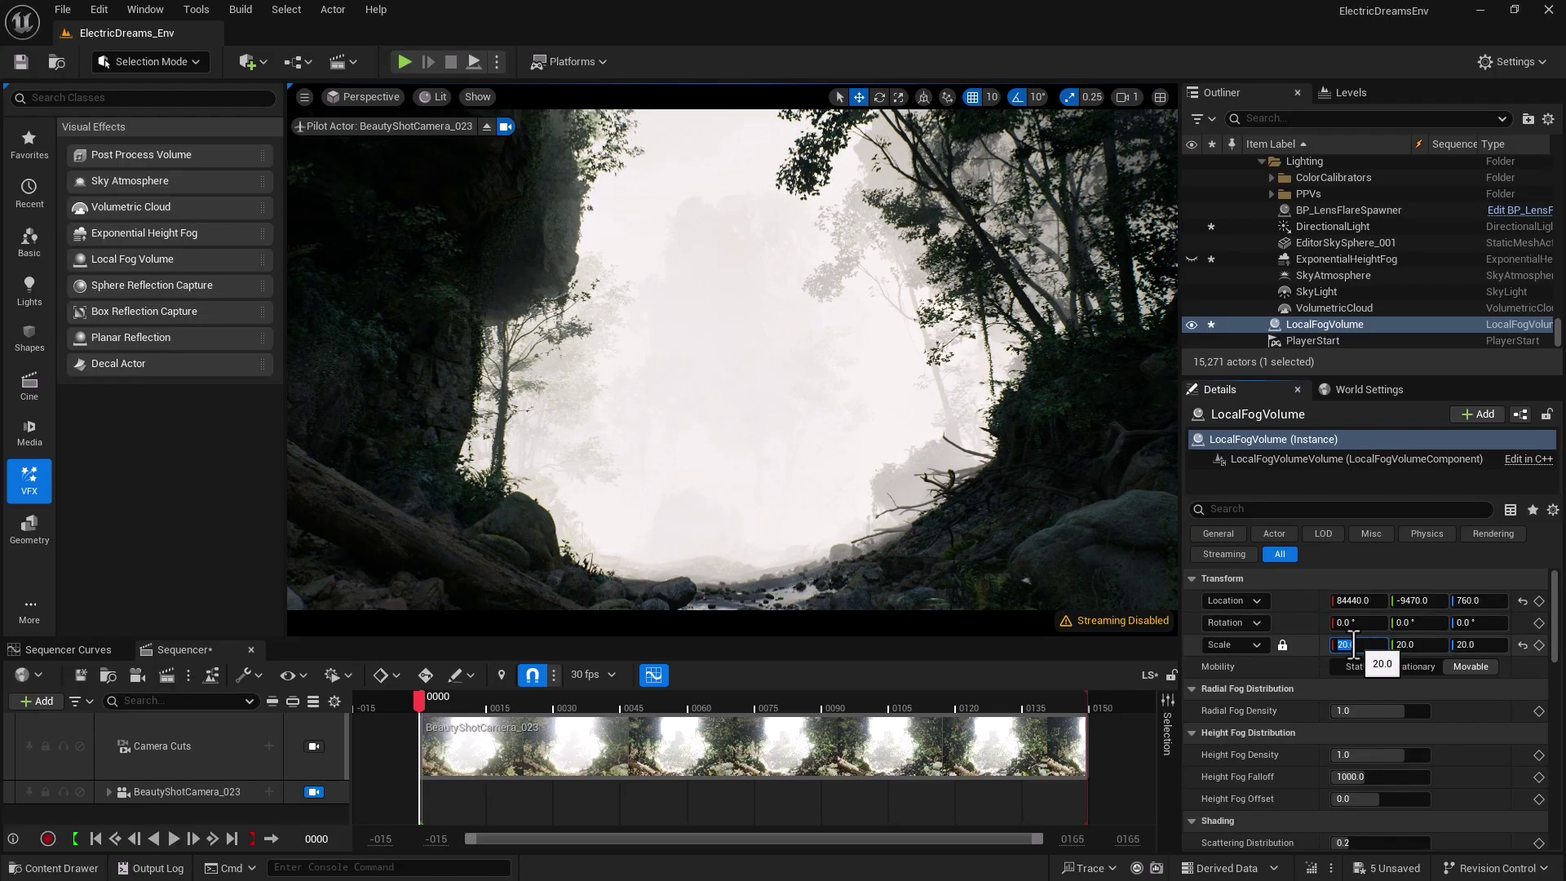
text(10)
key(Return)
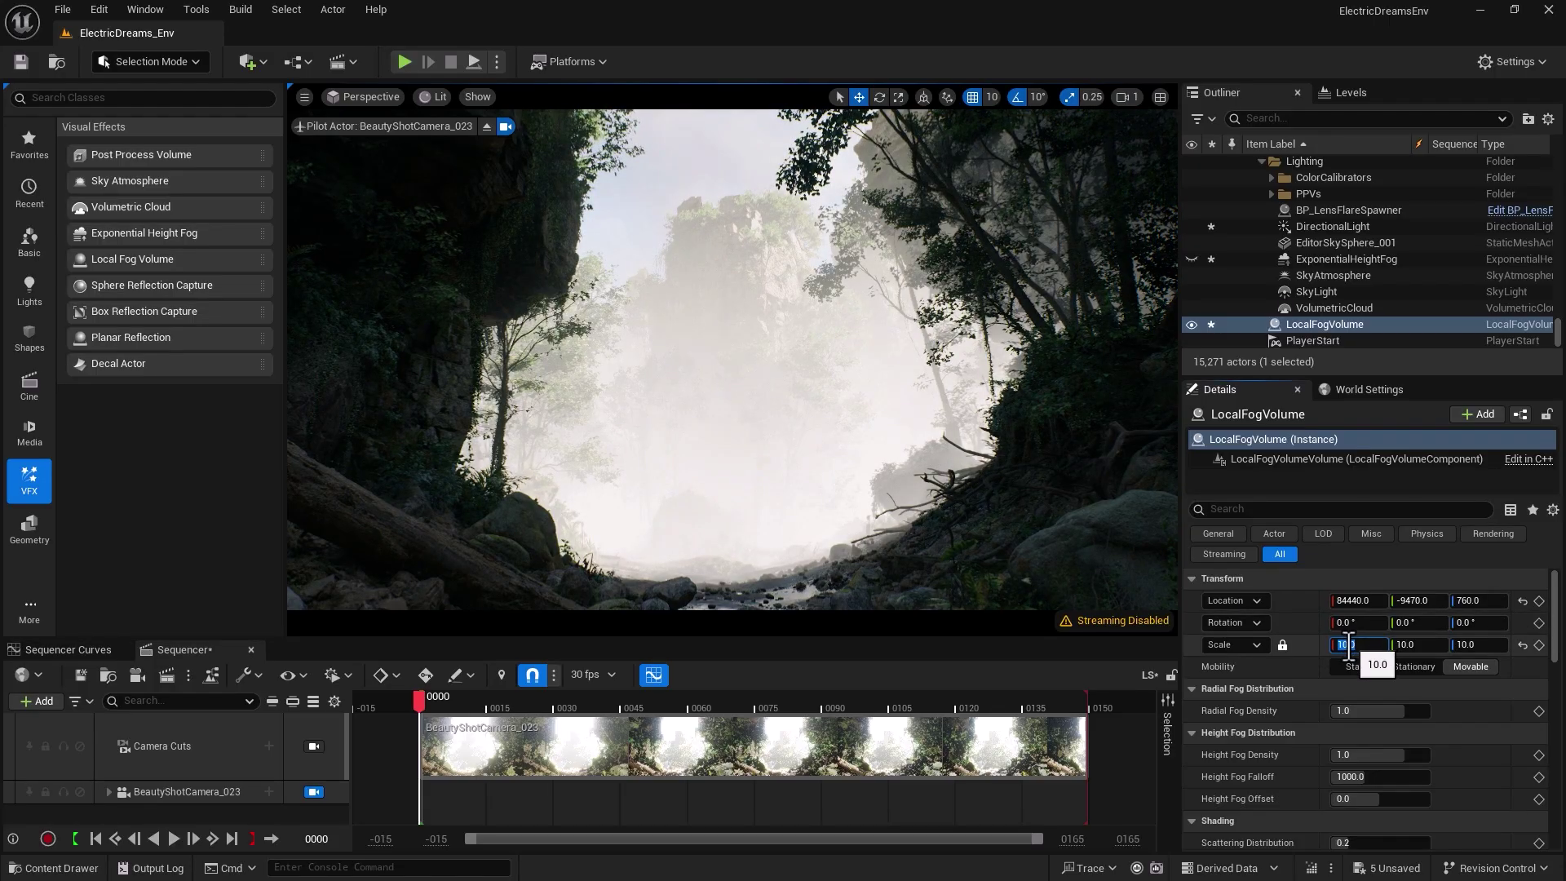
text(7)
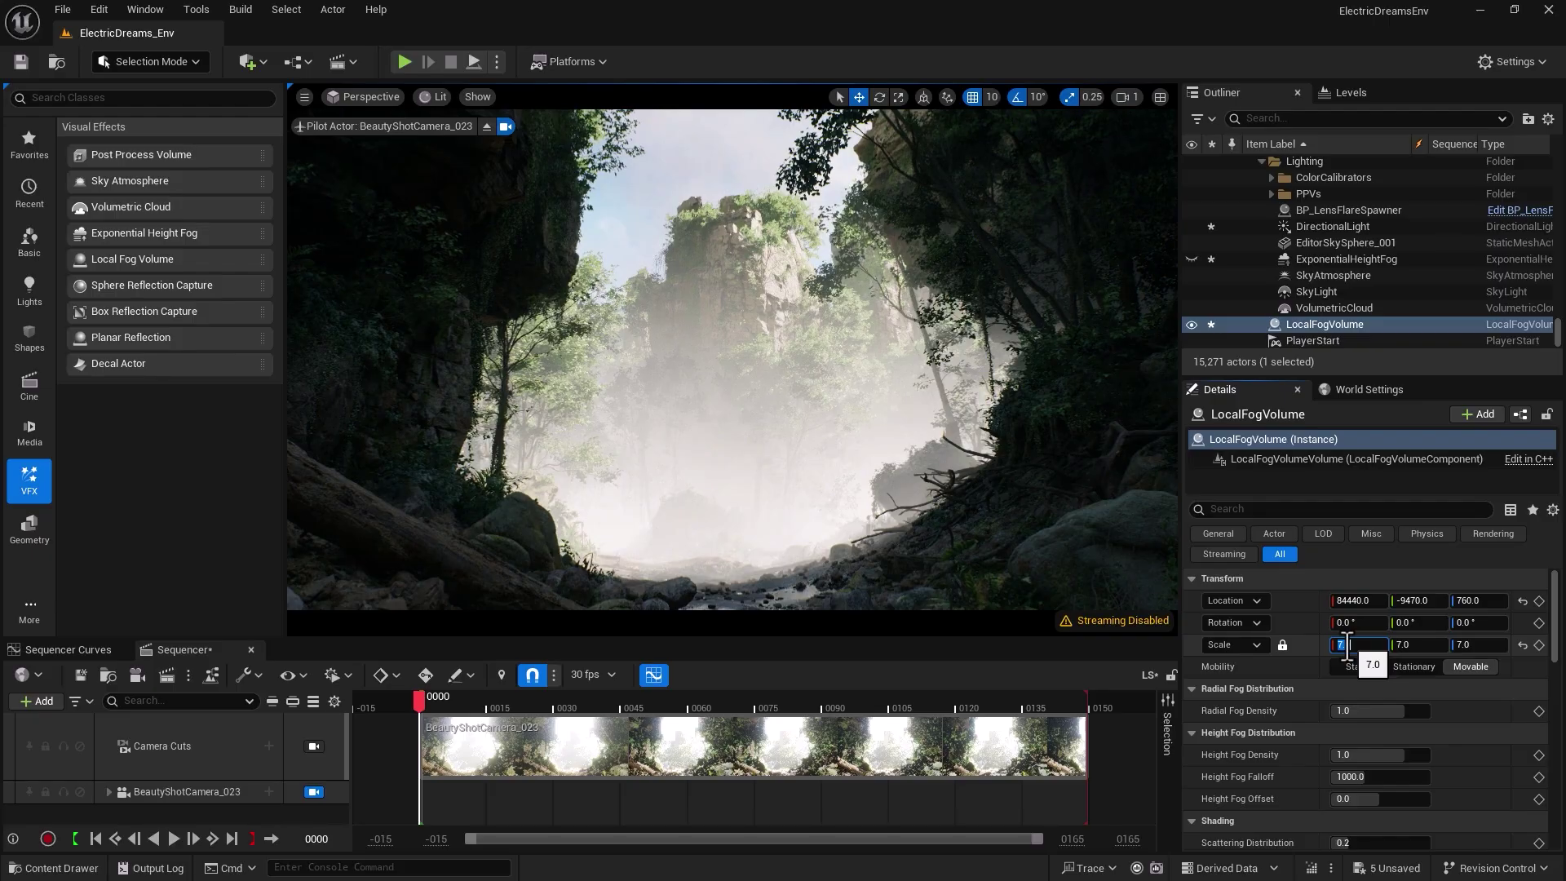
text(6)
key(Return)
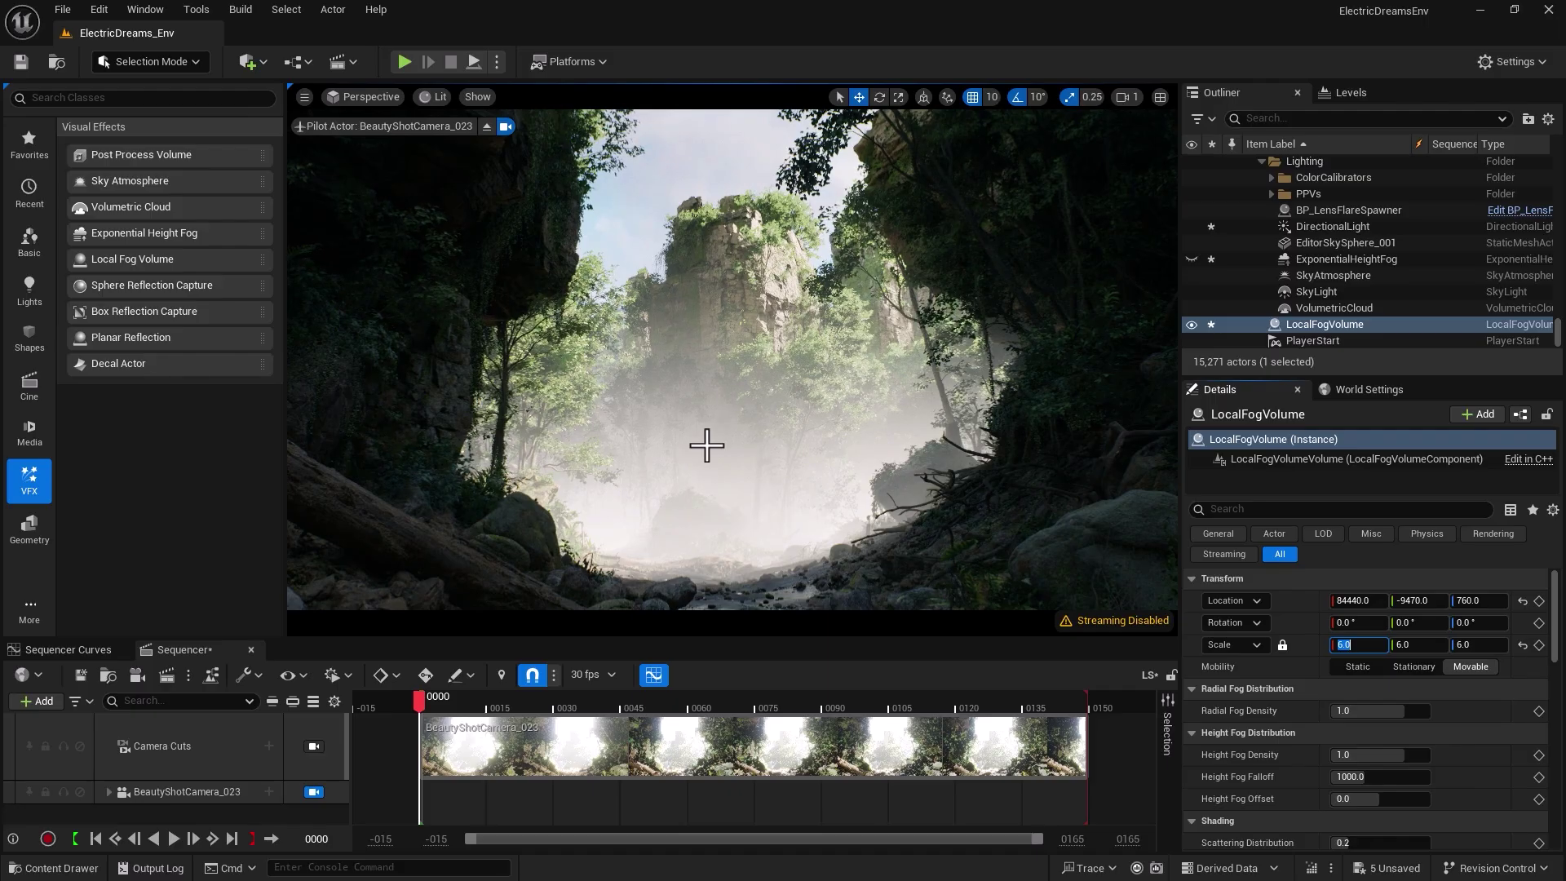
- Show the ExponentialHeightFog and hide it again to compare it with the local fog
click(1192, 259)
click(1192, 259)
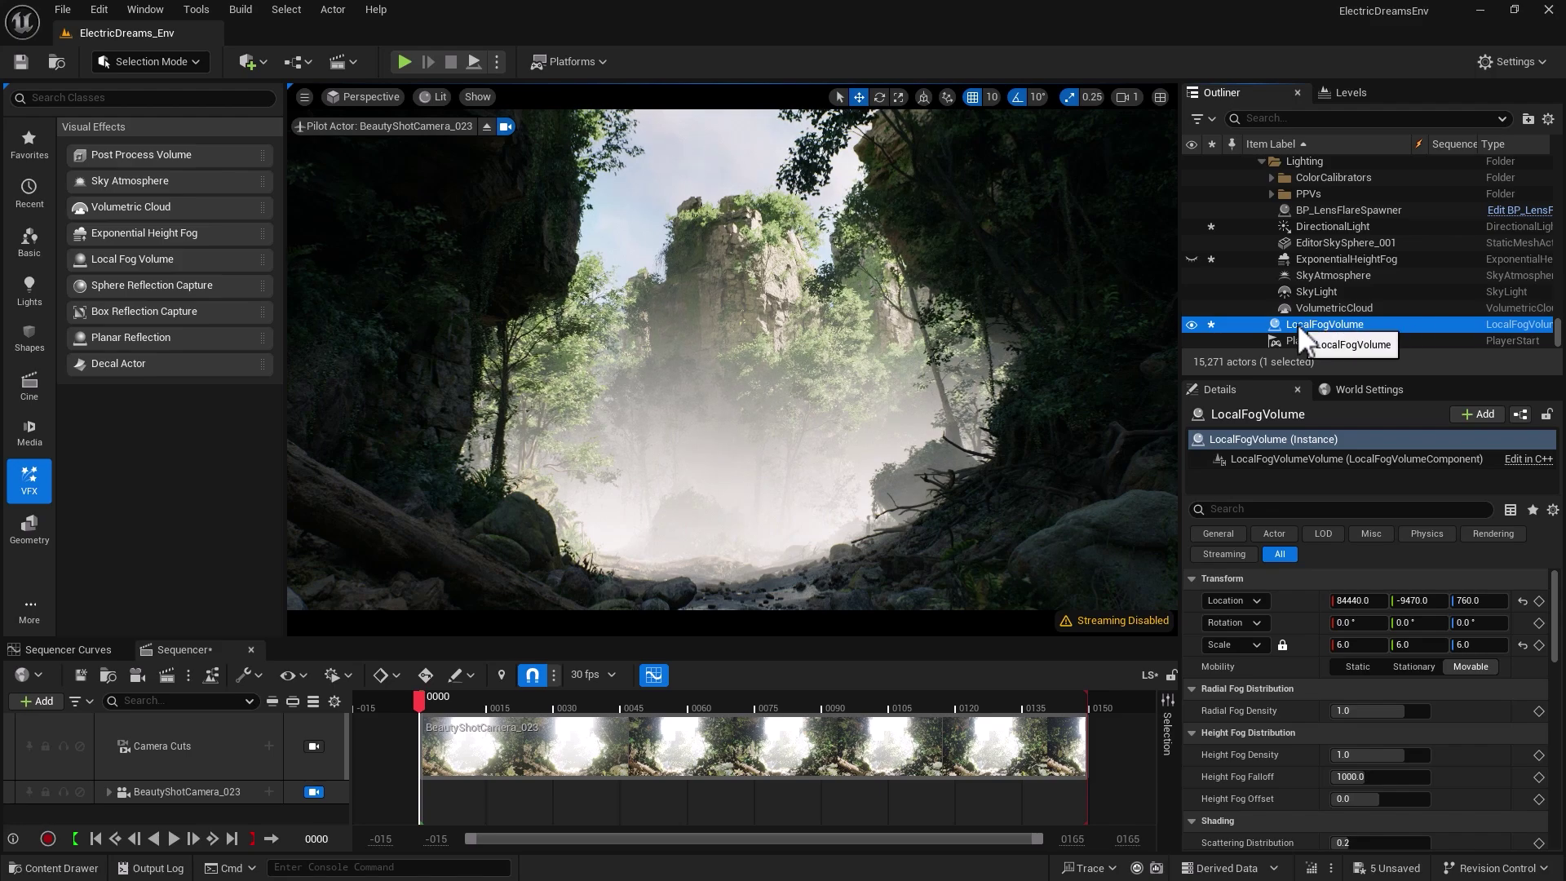
- Set the fog volume's Scattering Distribution to about 0.95
drag(1555, 620, 1555, 657)
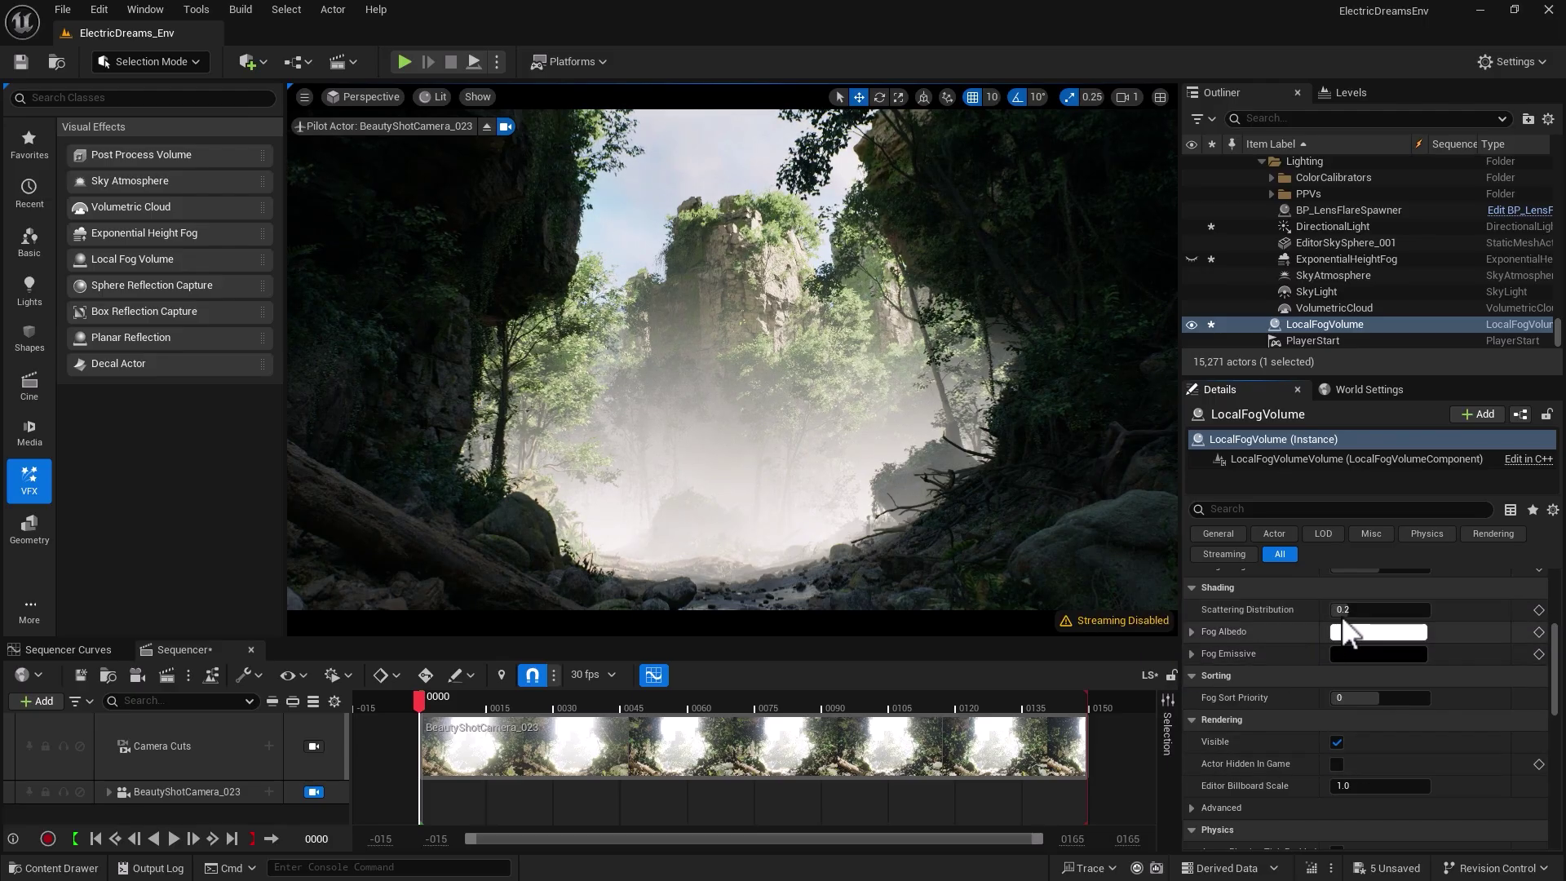
drag(1337, 610, 1427, 609)
click(1378, 610)
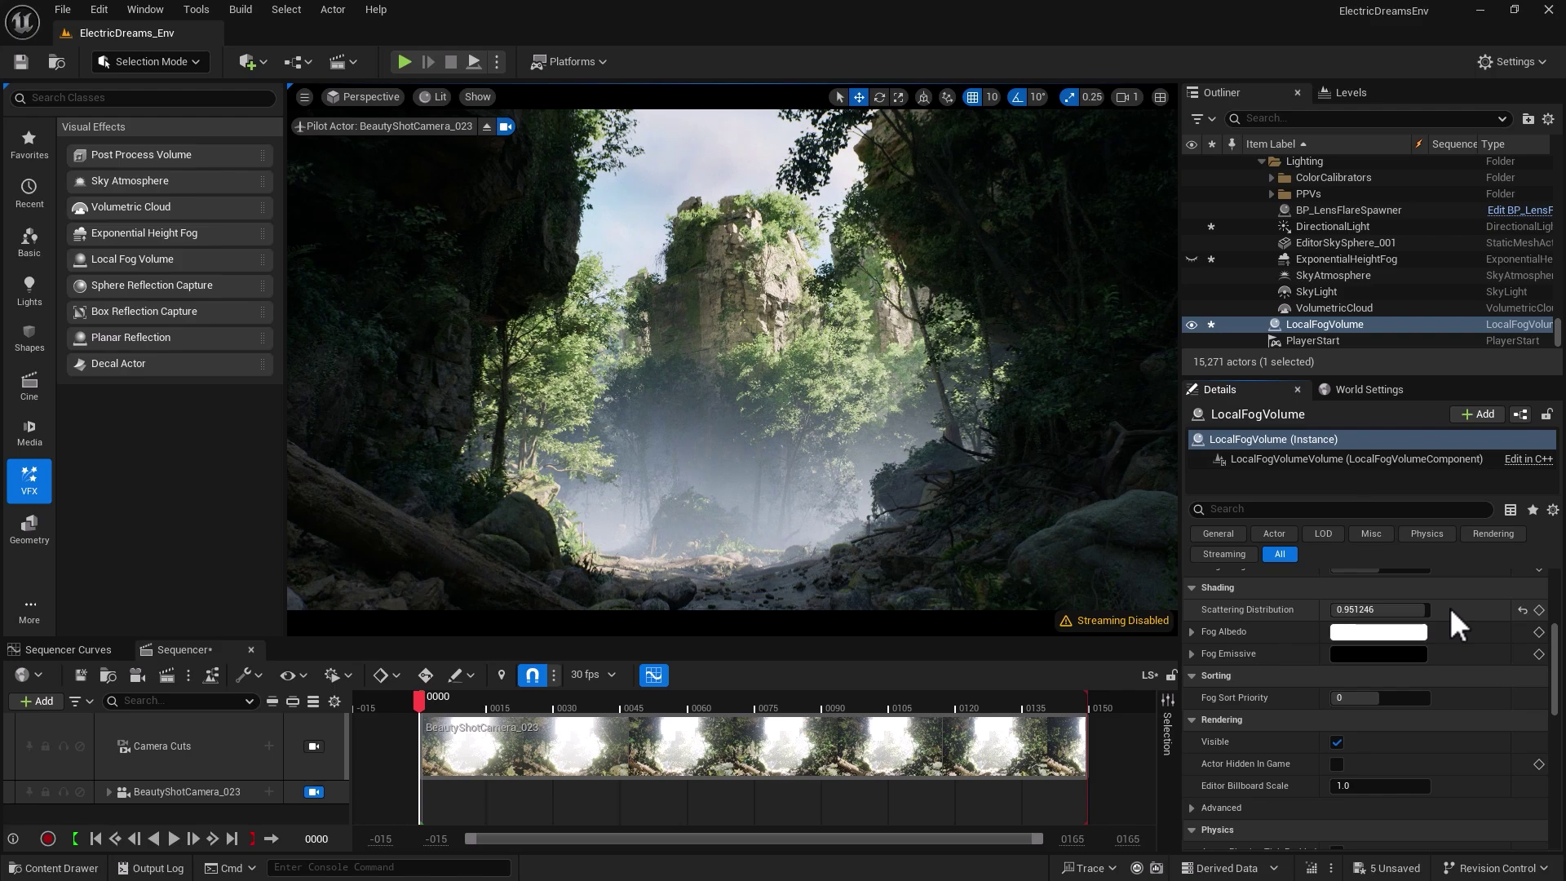
- Stop piloting BeautyShotCamera_023 and pull the view back along the stream bed to examine the fog
click(486, 125)
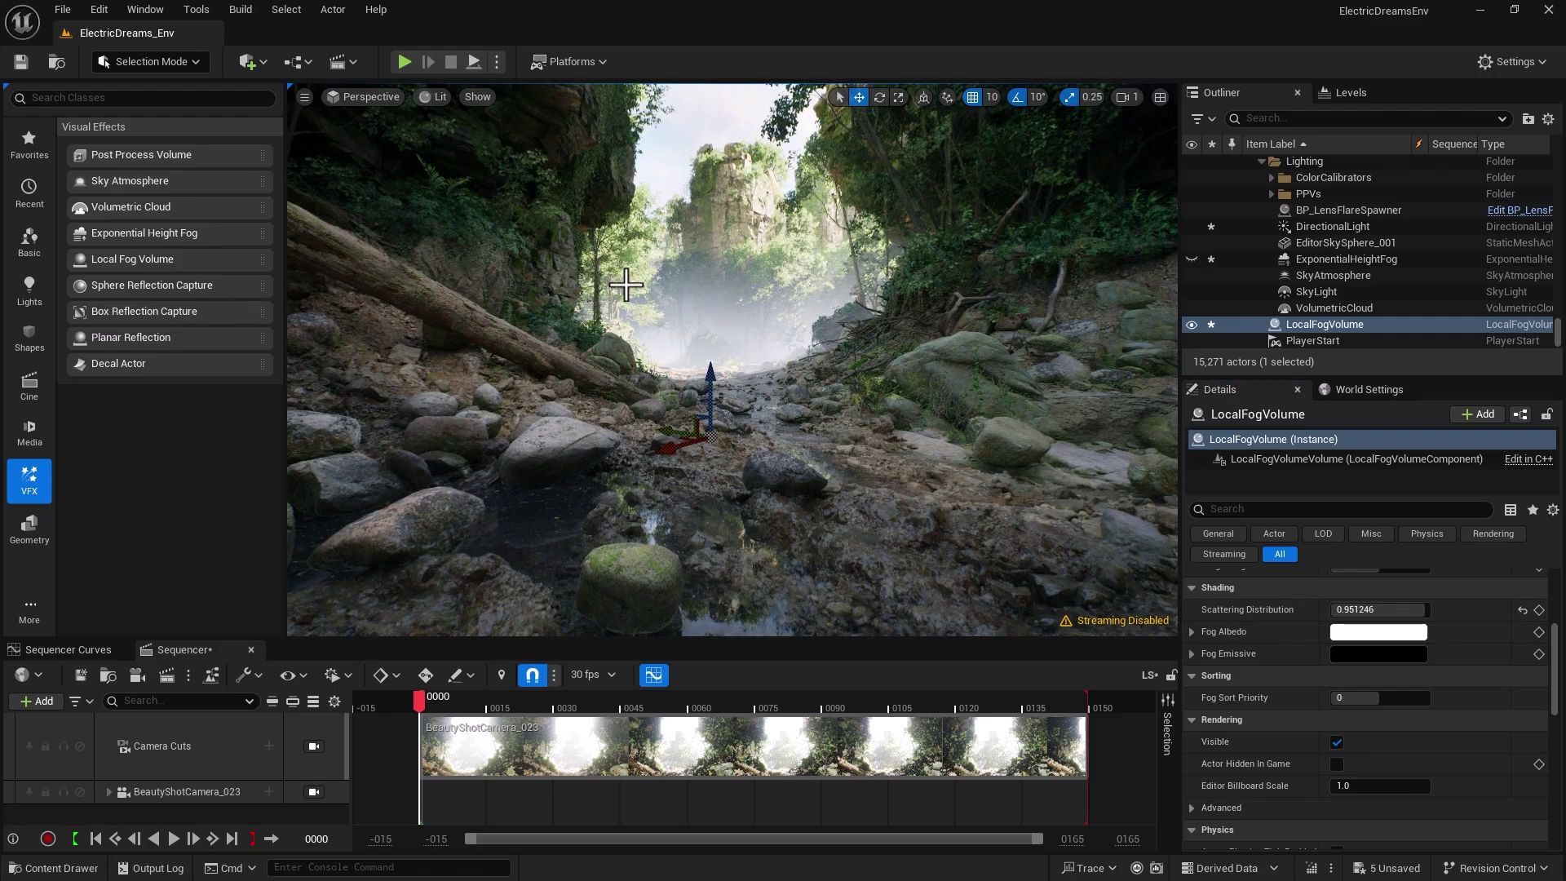
key(s)
right_drag(670, 325, 670, 324)
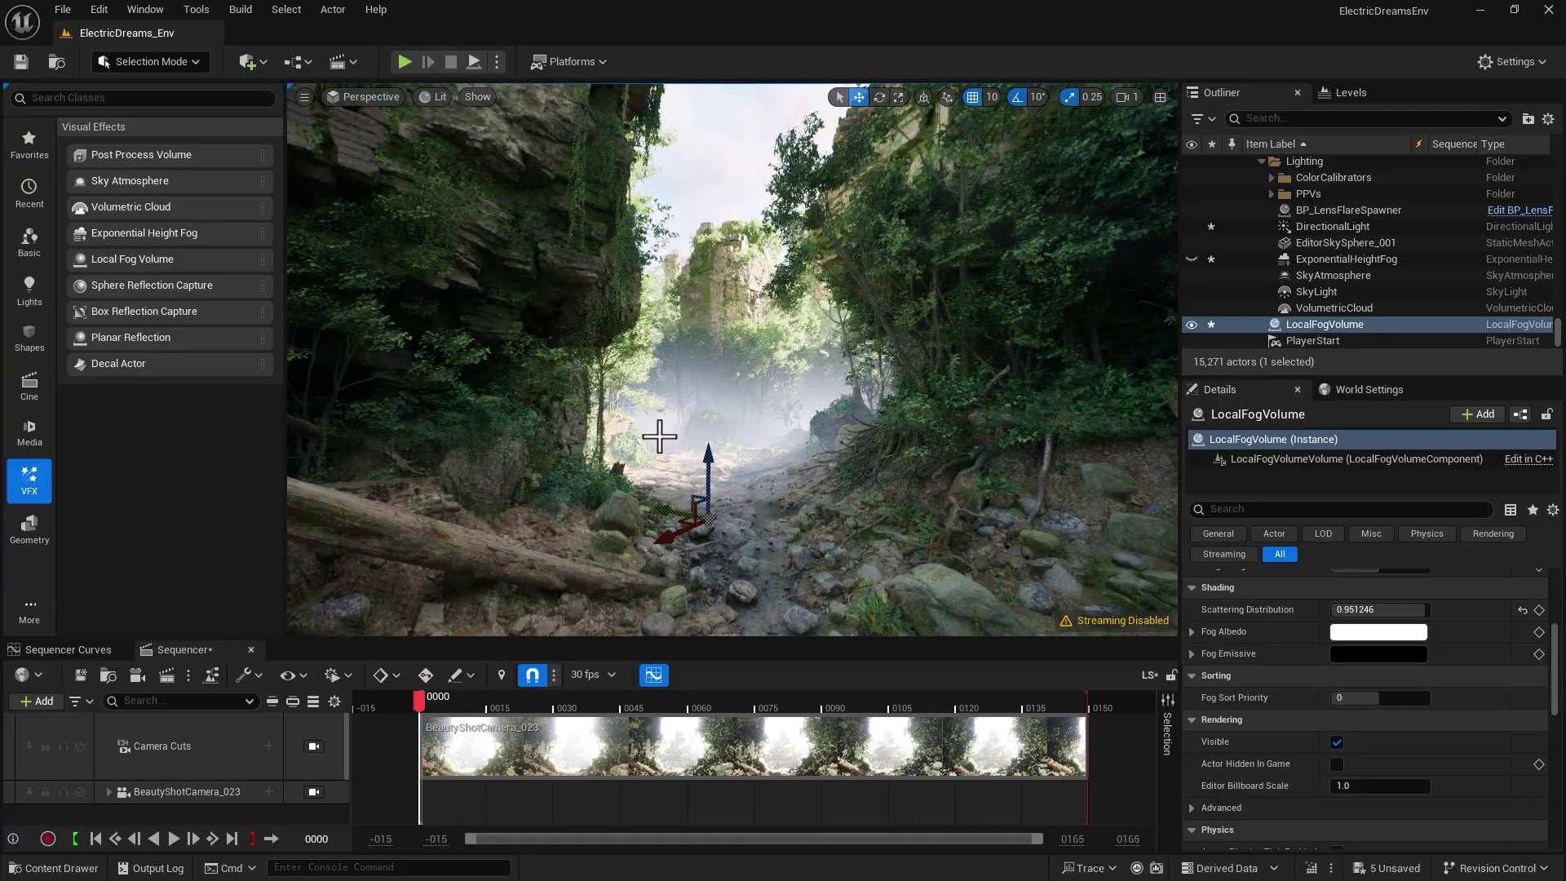
- Examine how the local fog looks from near and far by flying in and out along the stream bed
scroll(658, 436, up, 3)
scroll(659, 437, up, 5)
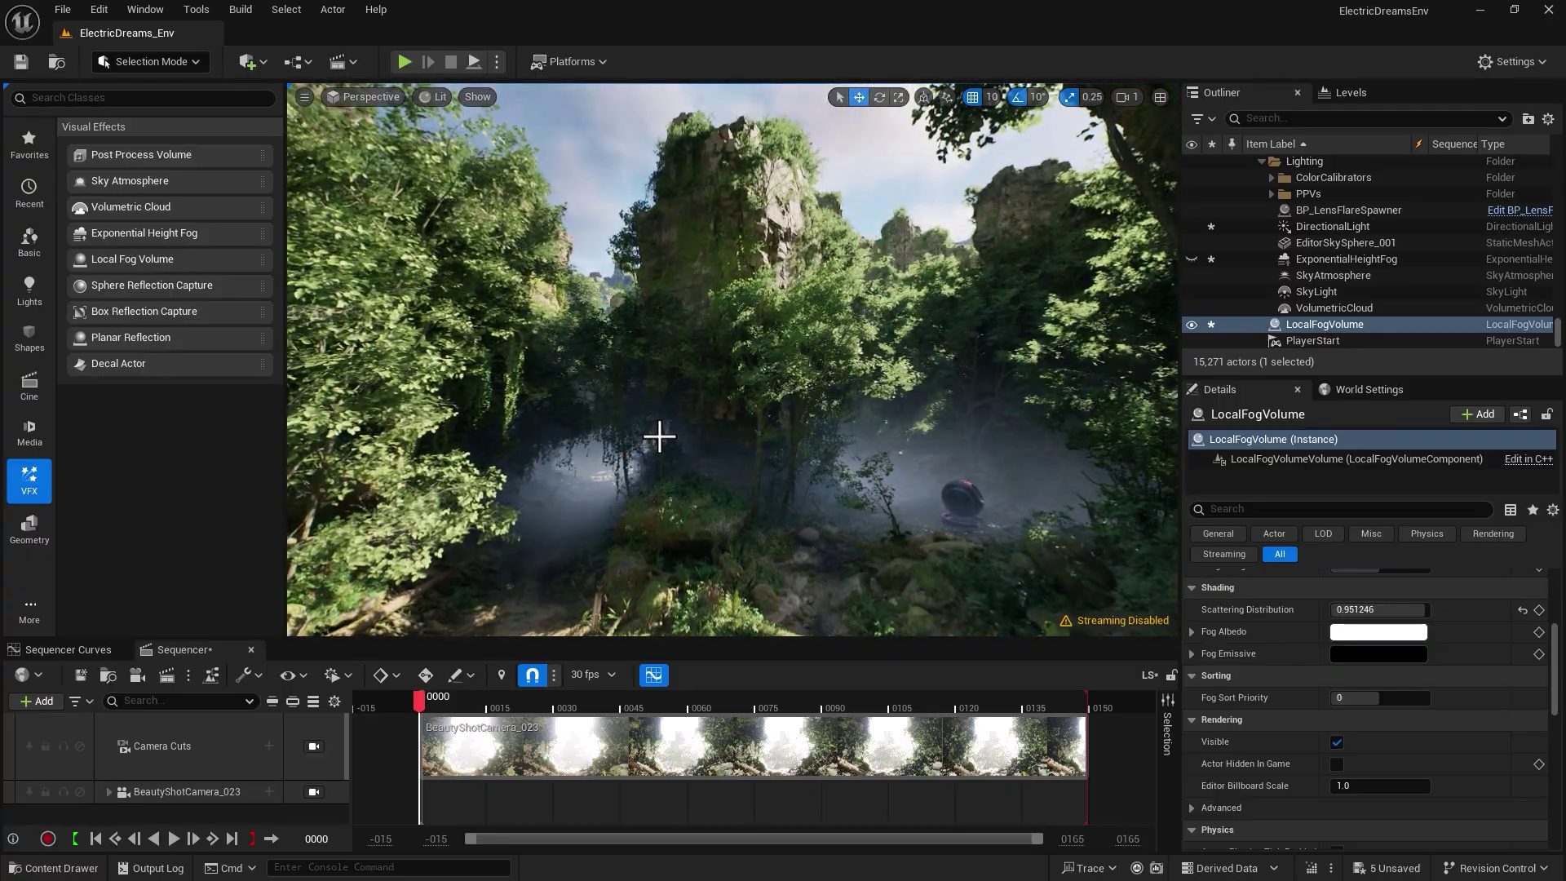
scroll(659, 436, down, 5)
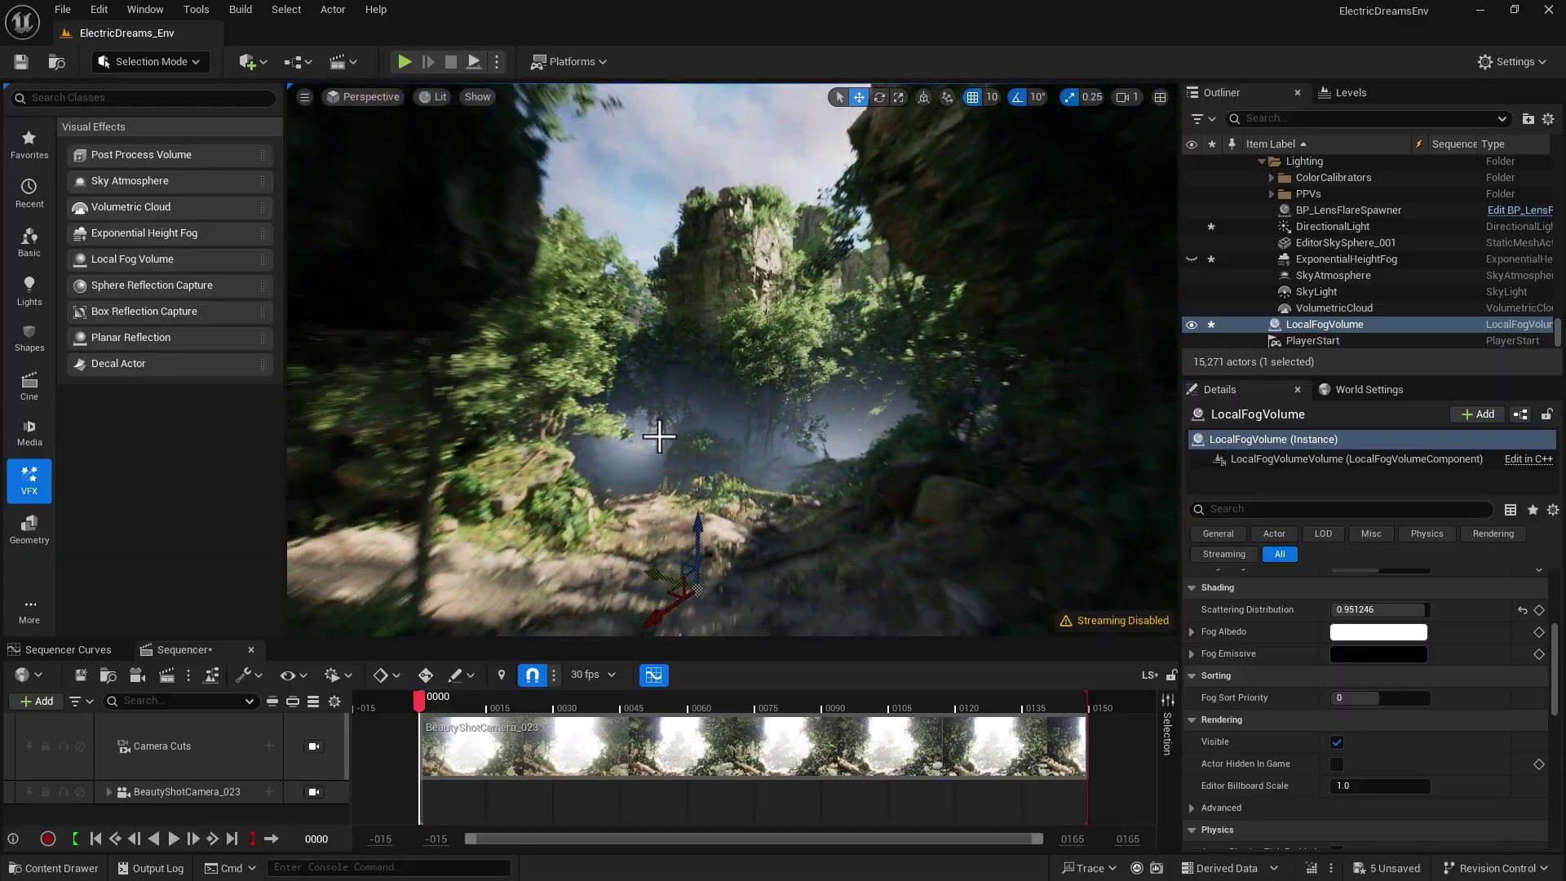
scroll(659, 437, up, 5)
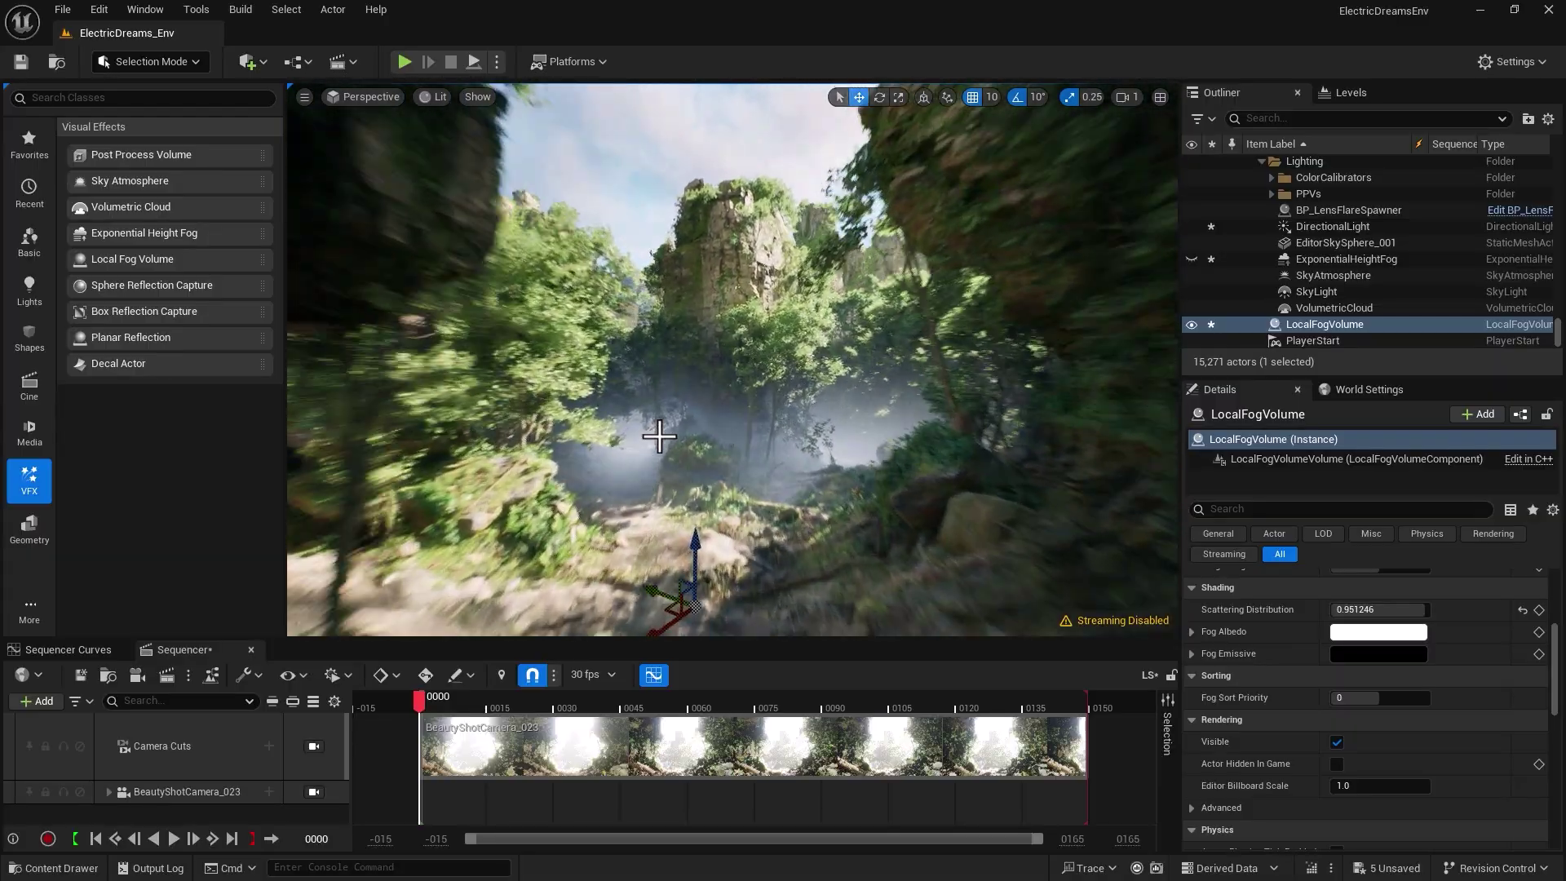
scroll(659, 436, down, 5)
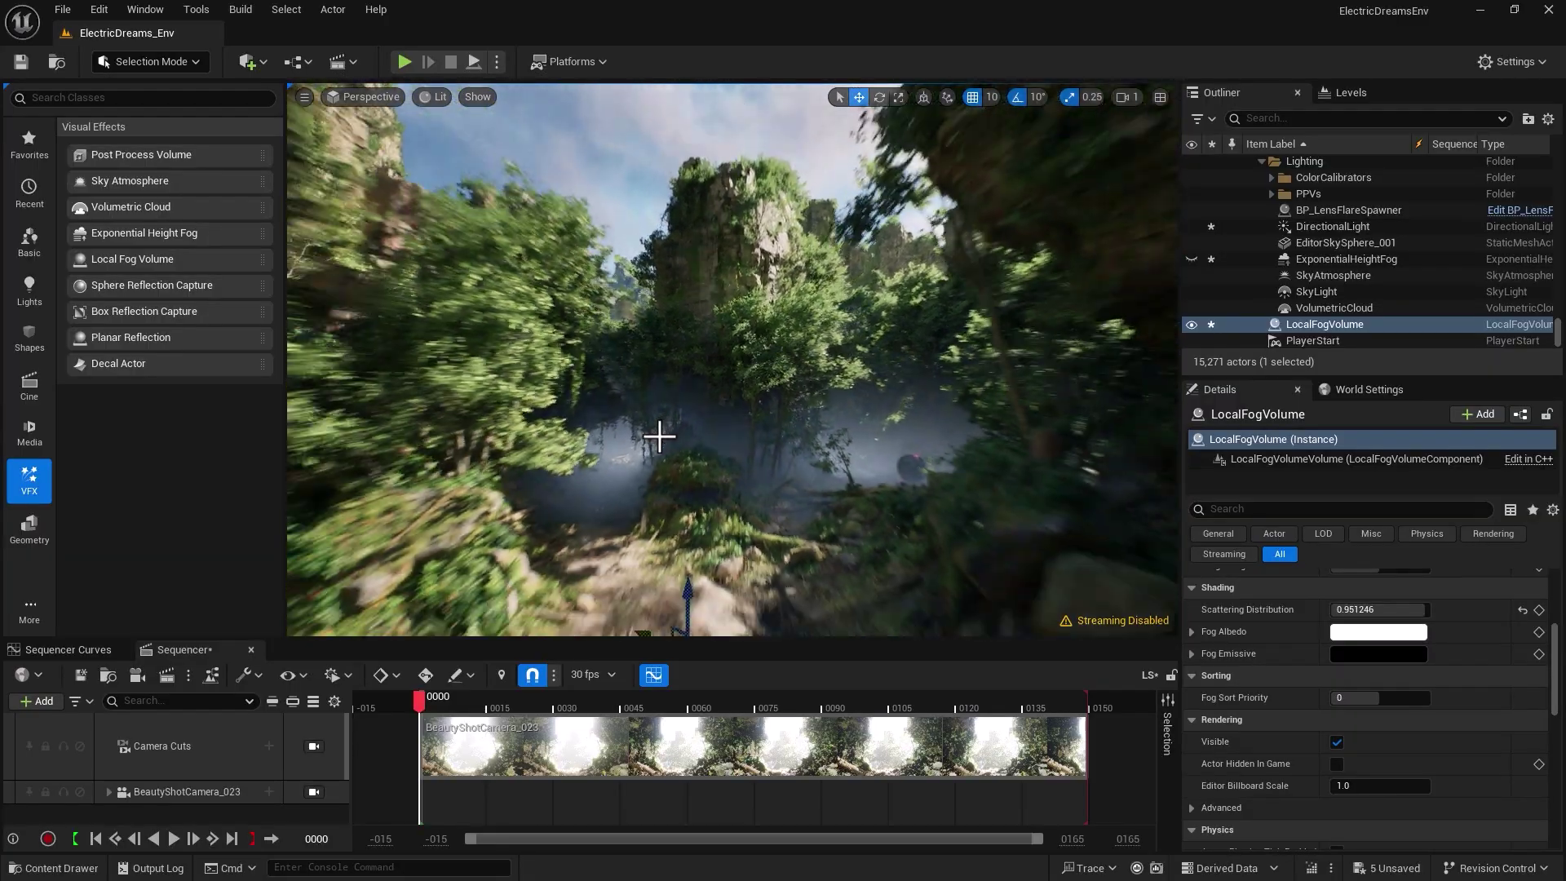
scroll(659, 437, down, 3)
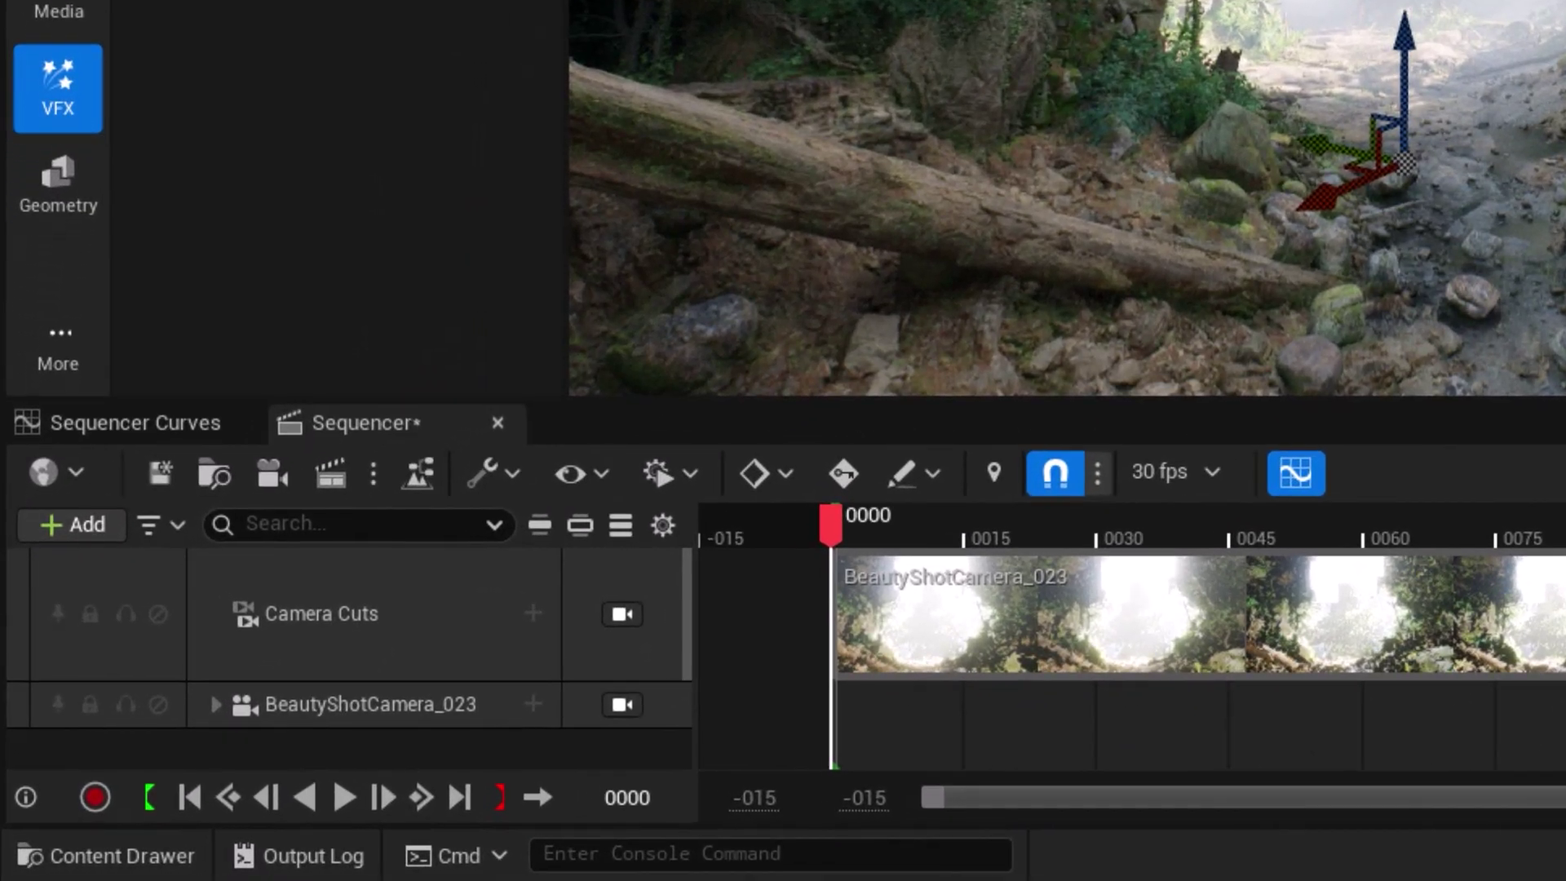
- Run the console query "r.LocalFogVolume.GlobalStartDistance ?" to get the variable's help and current value
click(567, 852)
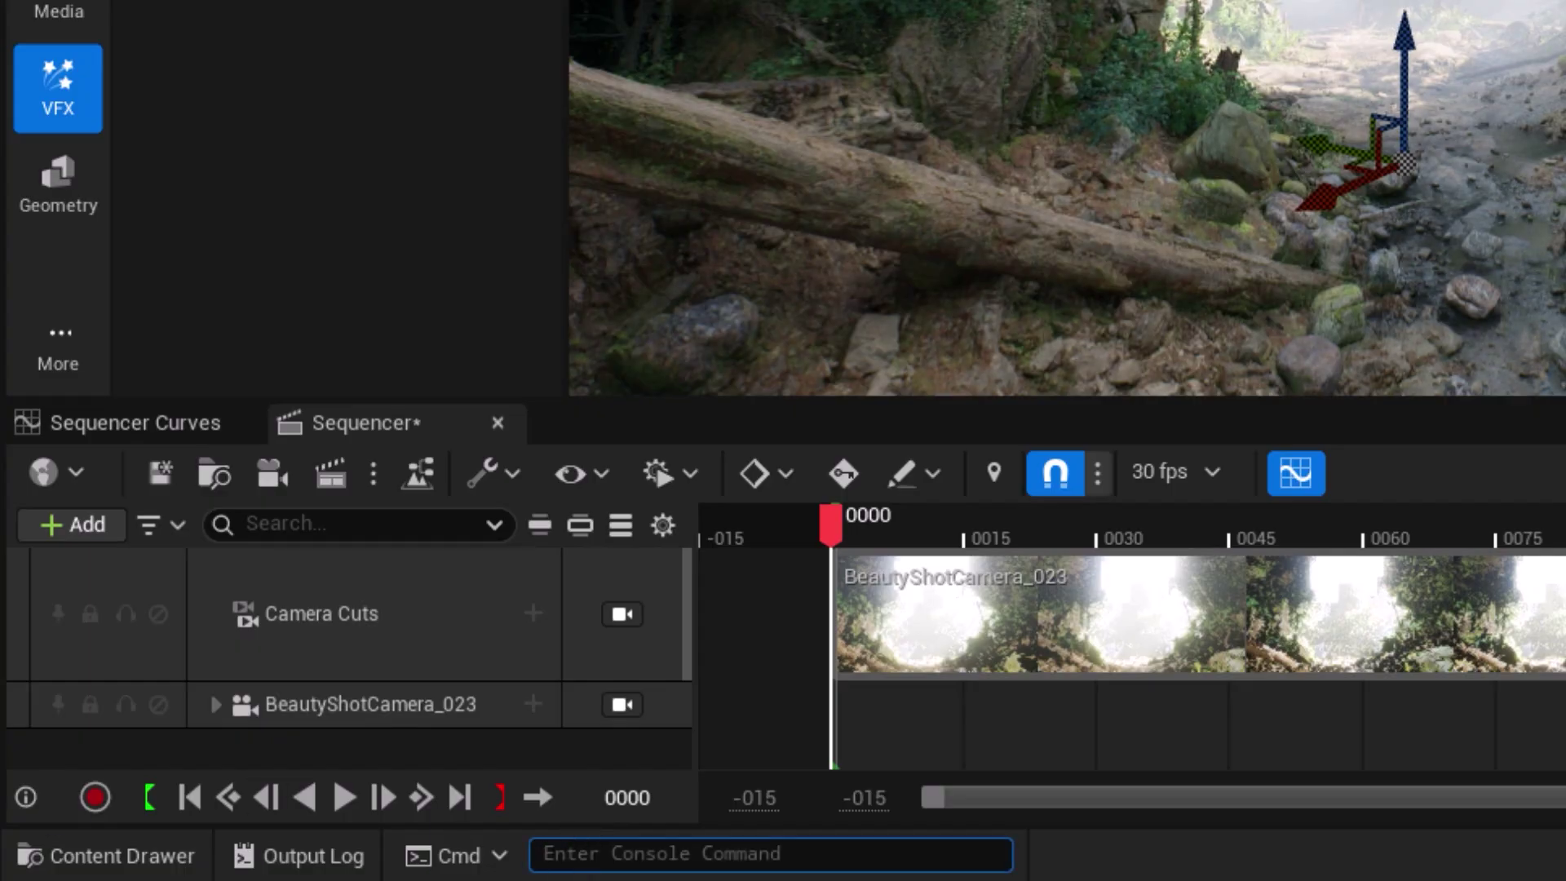
text(r.)
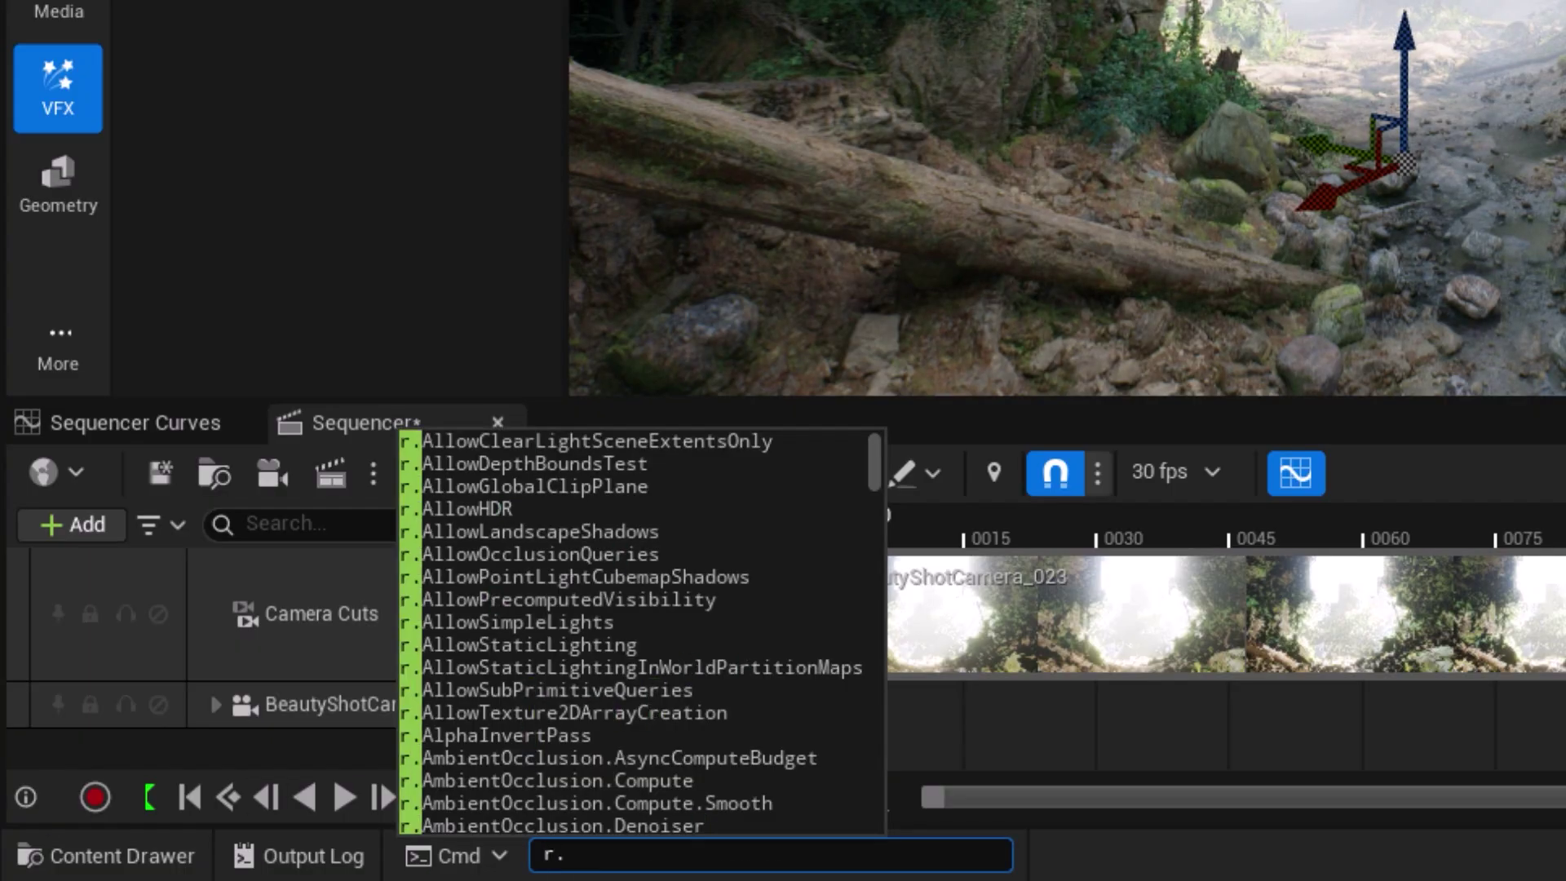
text(localFog)
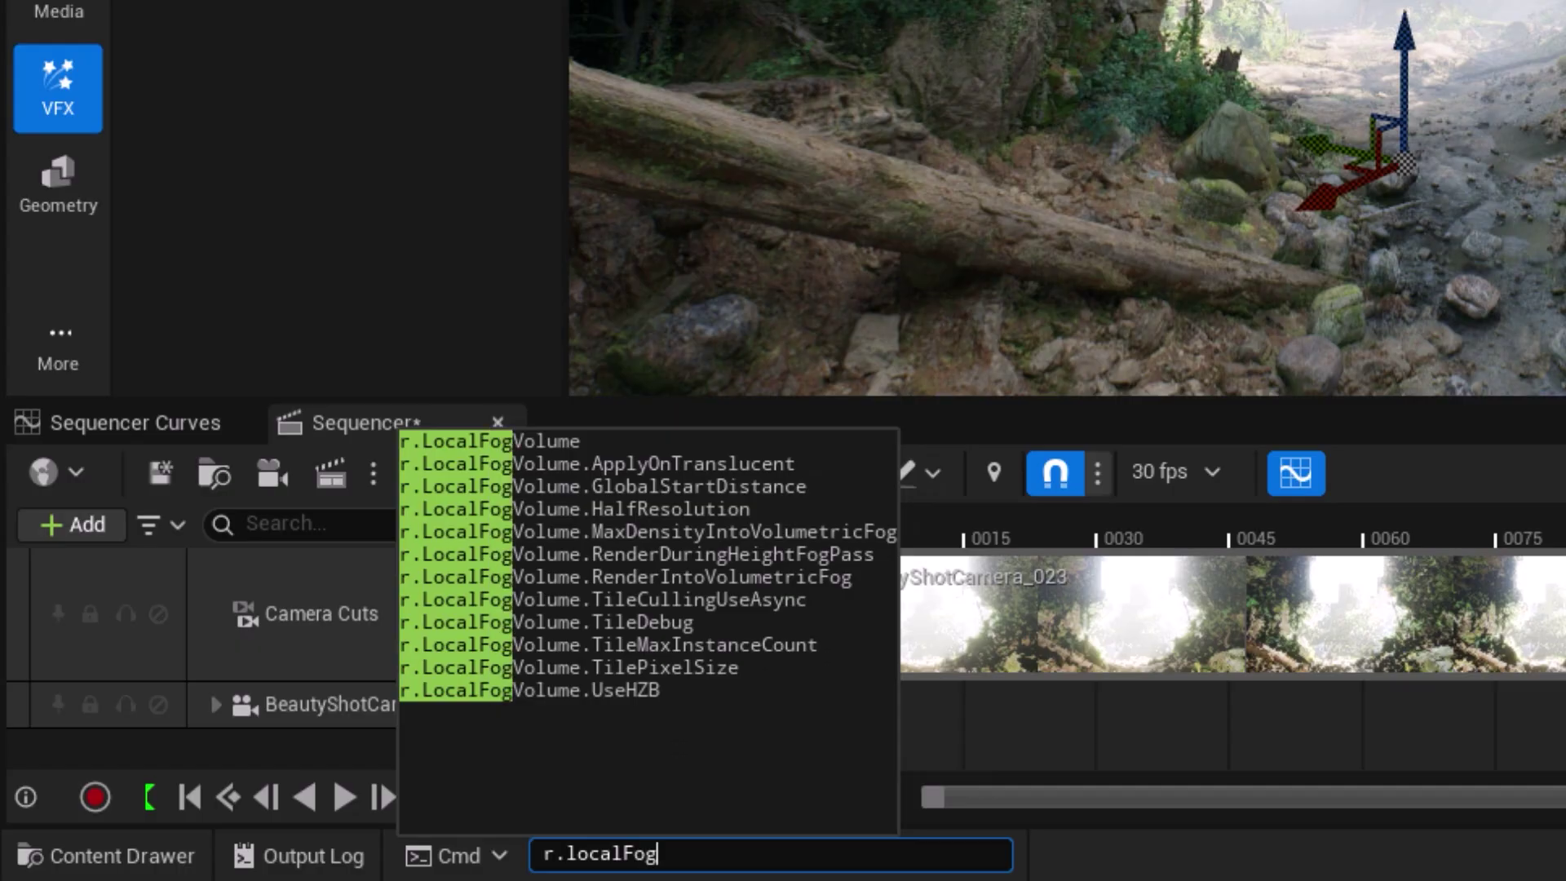
text(Volume)
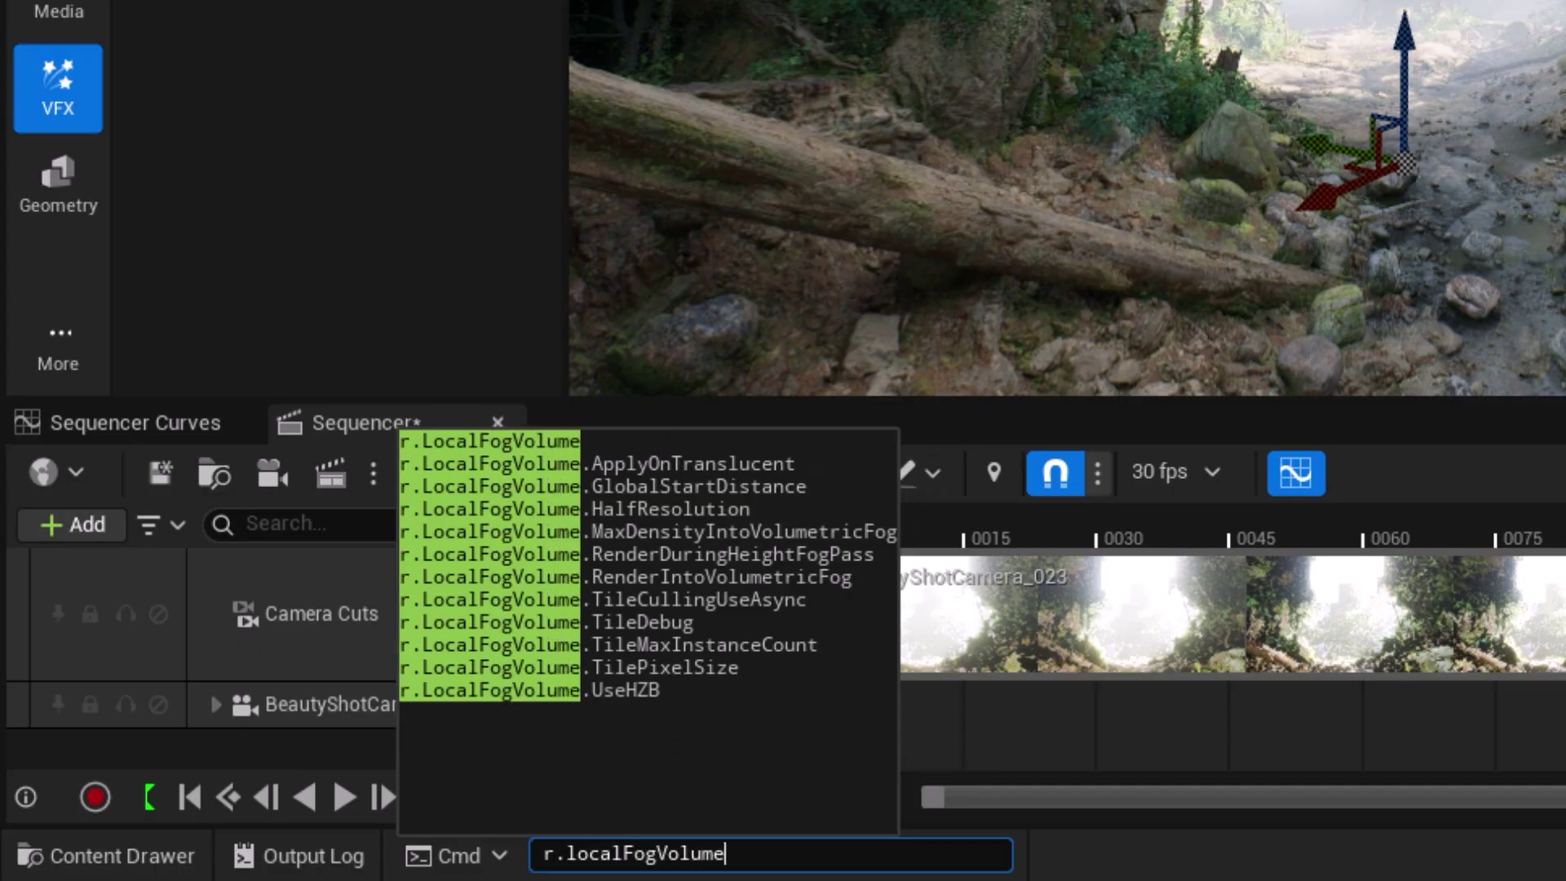
text(.Global)
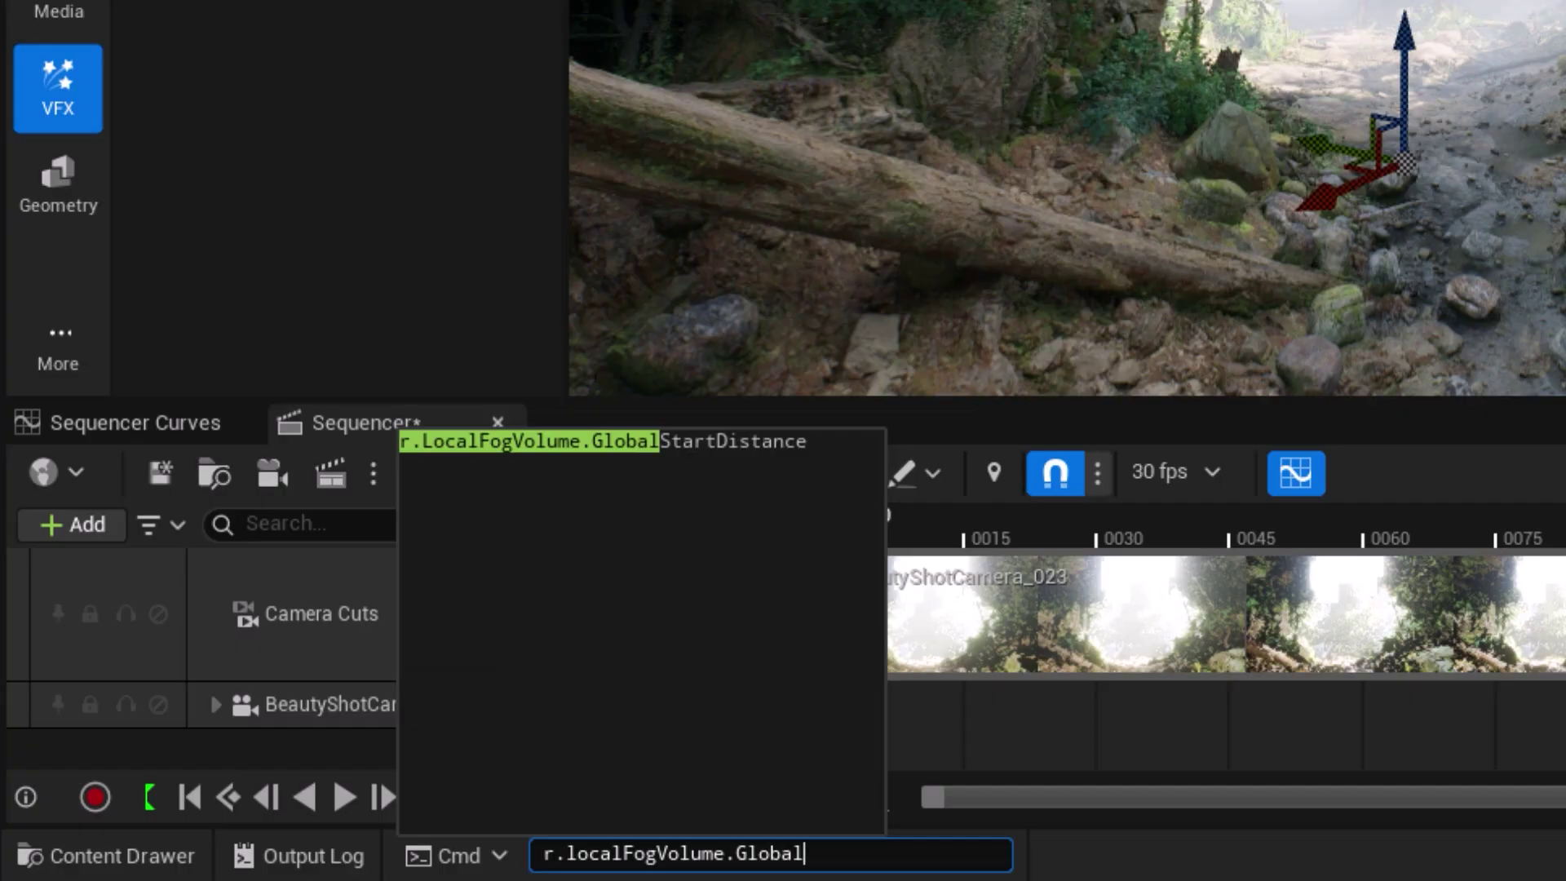
mouse_move(650, 445)
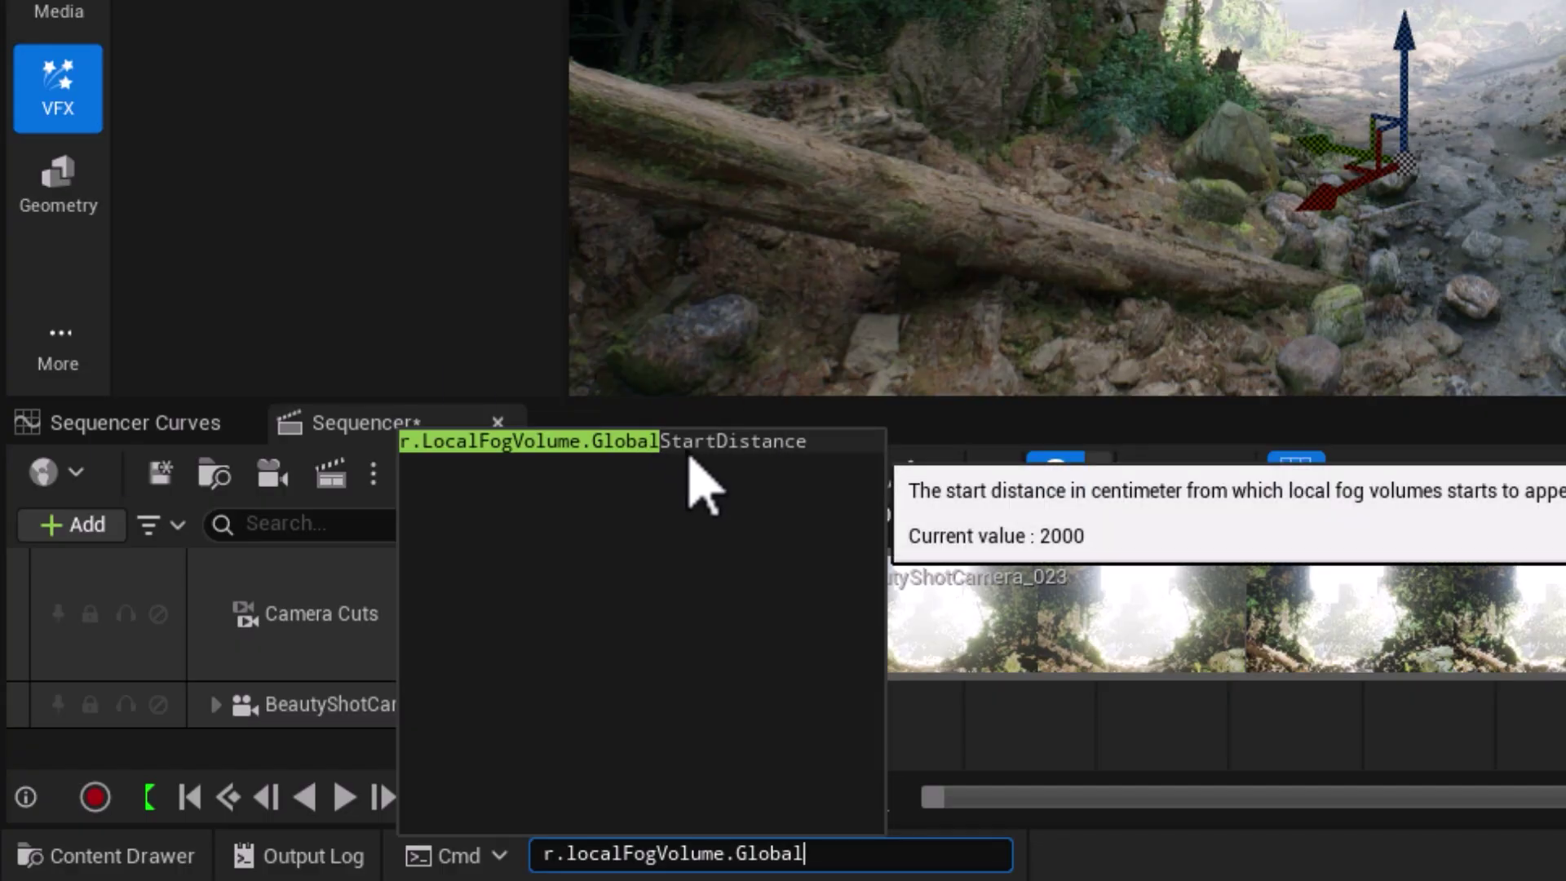
key(Tab)
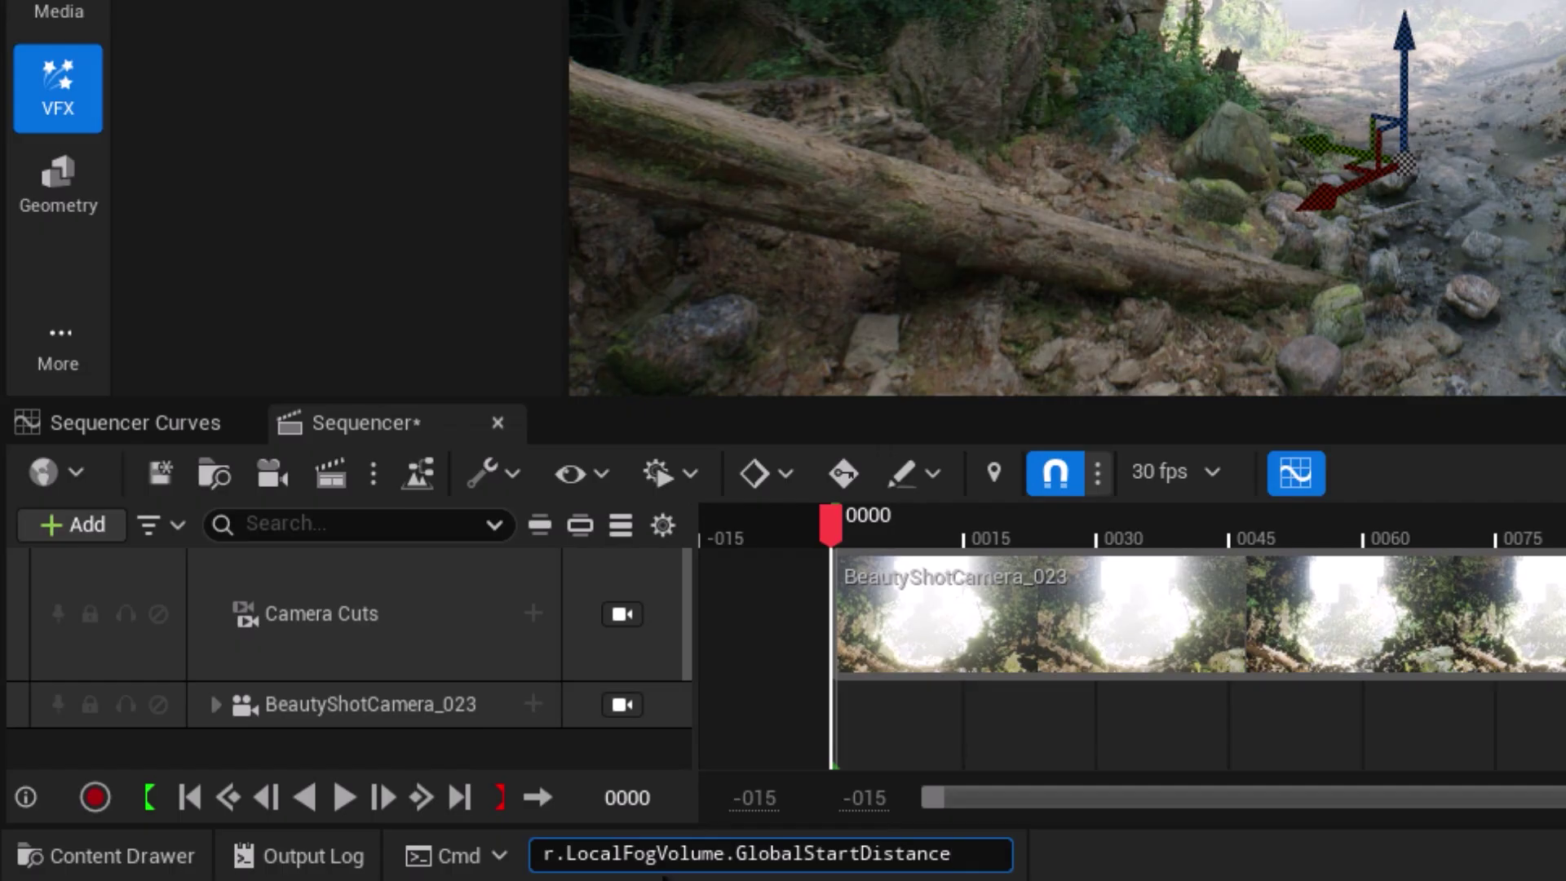
key(Return)
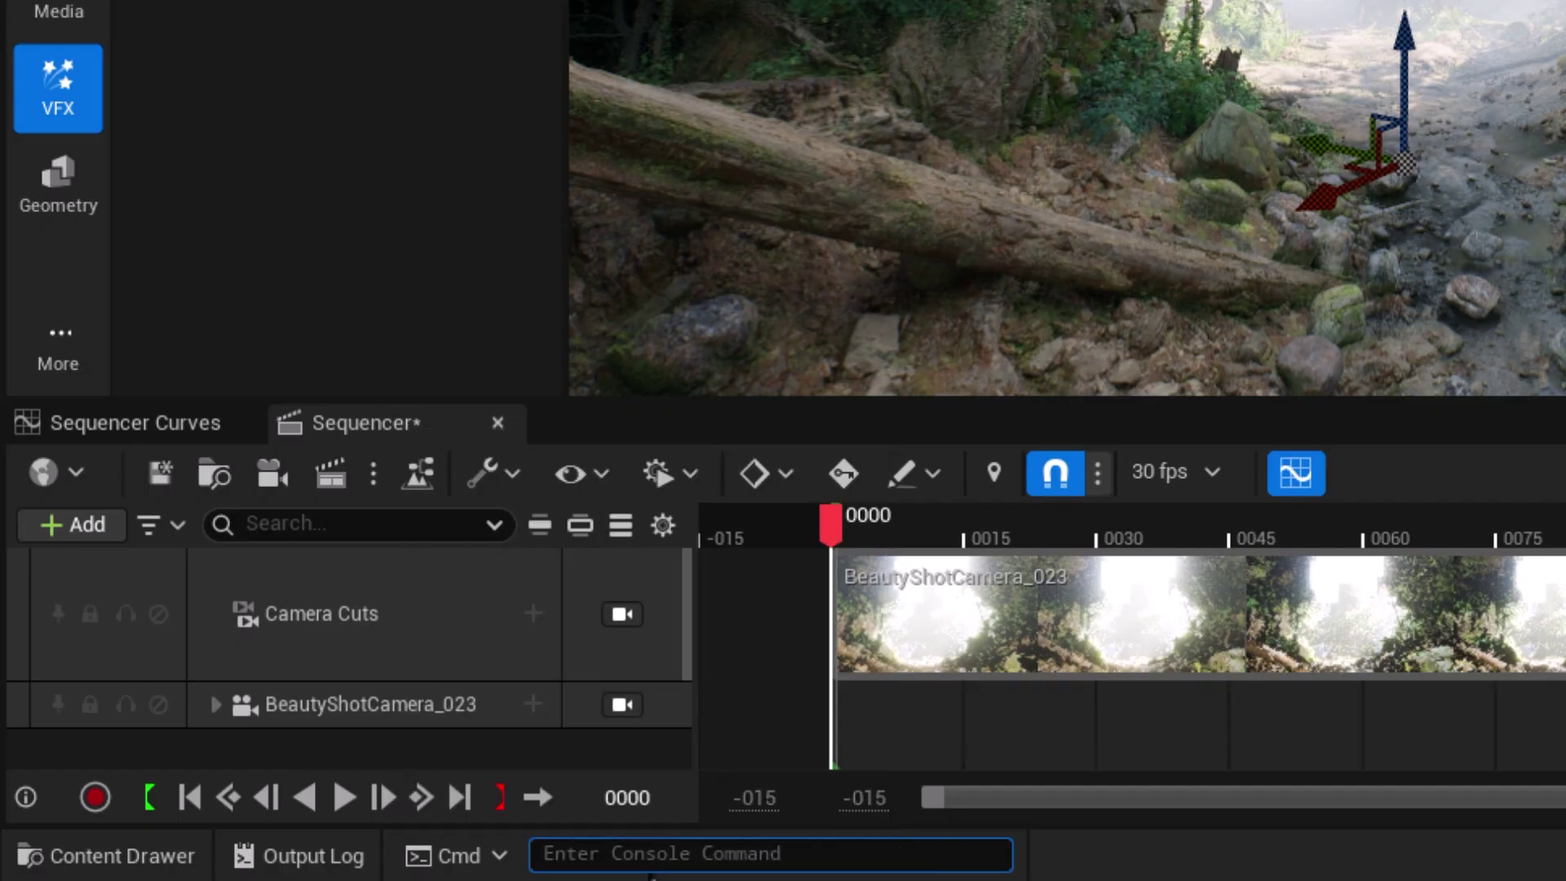
- Read the start distance value reported in the output log, and close the log
click(313, 856)
drag(492, 749, 540, 751)
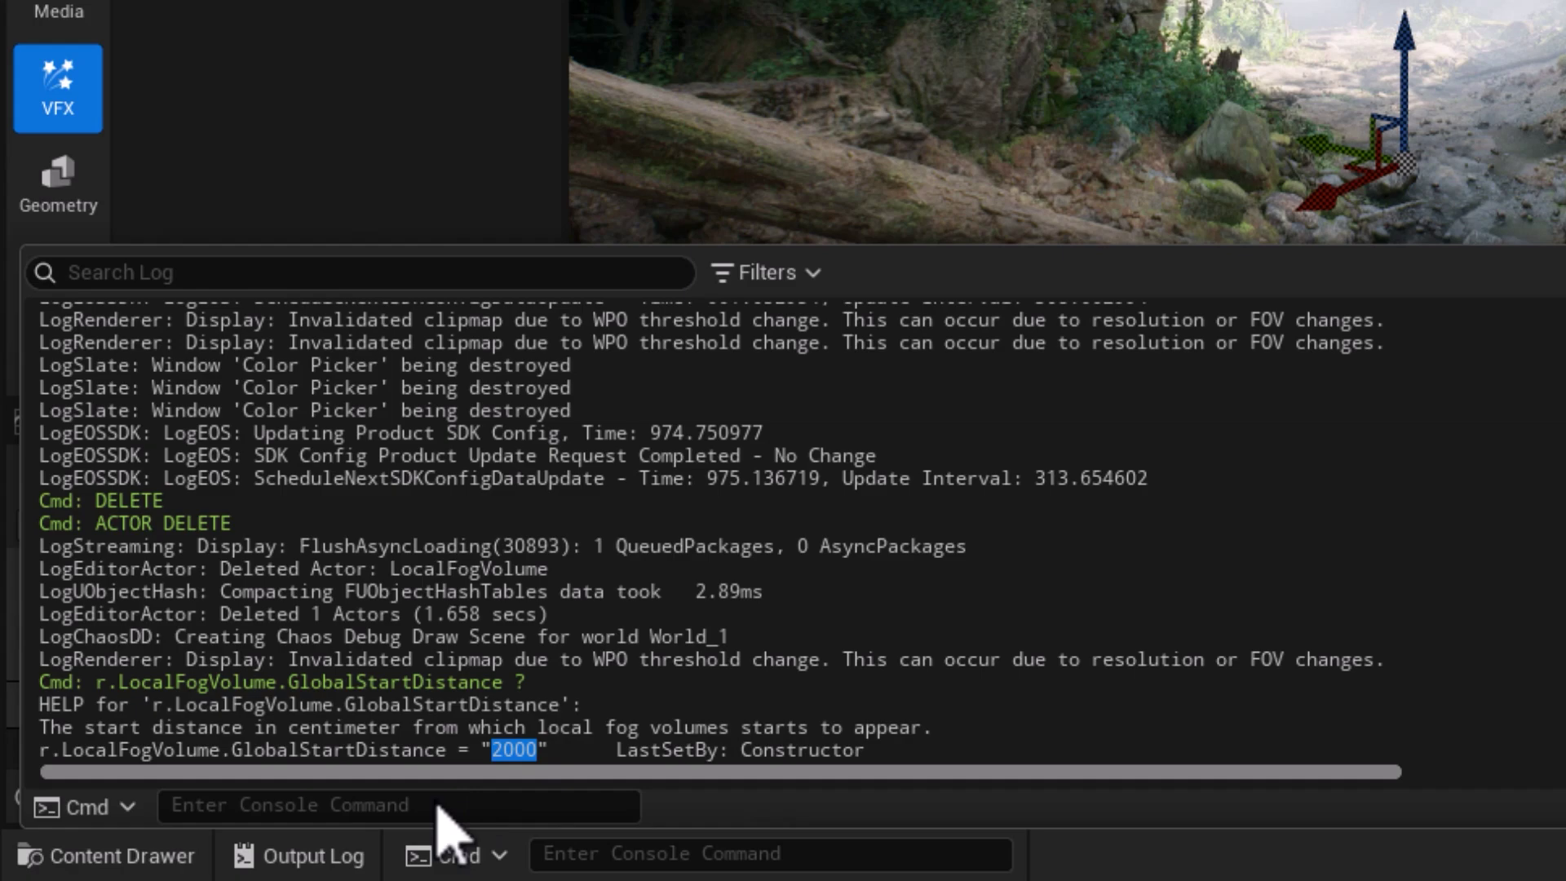
click(307, 855)
- Set the console variable r.LocalFogVolume.GlobalStartDistance to 0
click(710, 850)
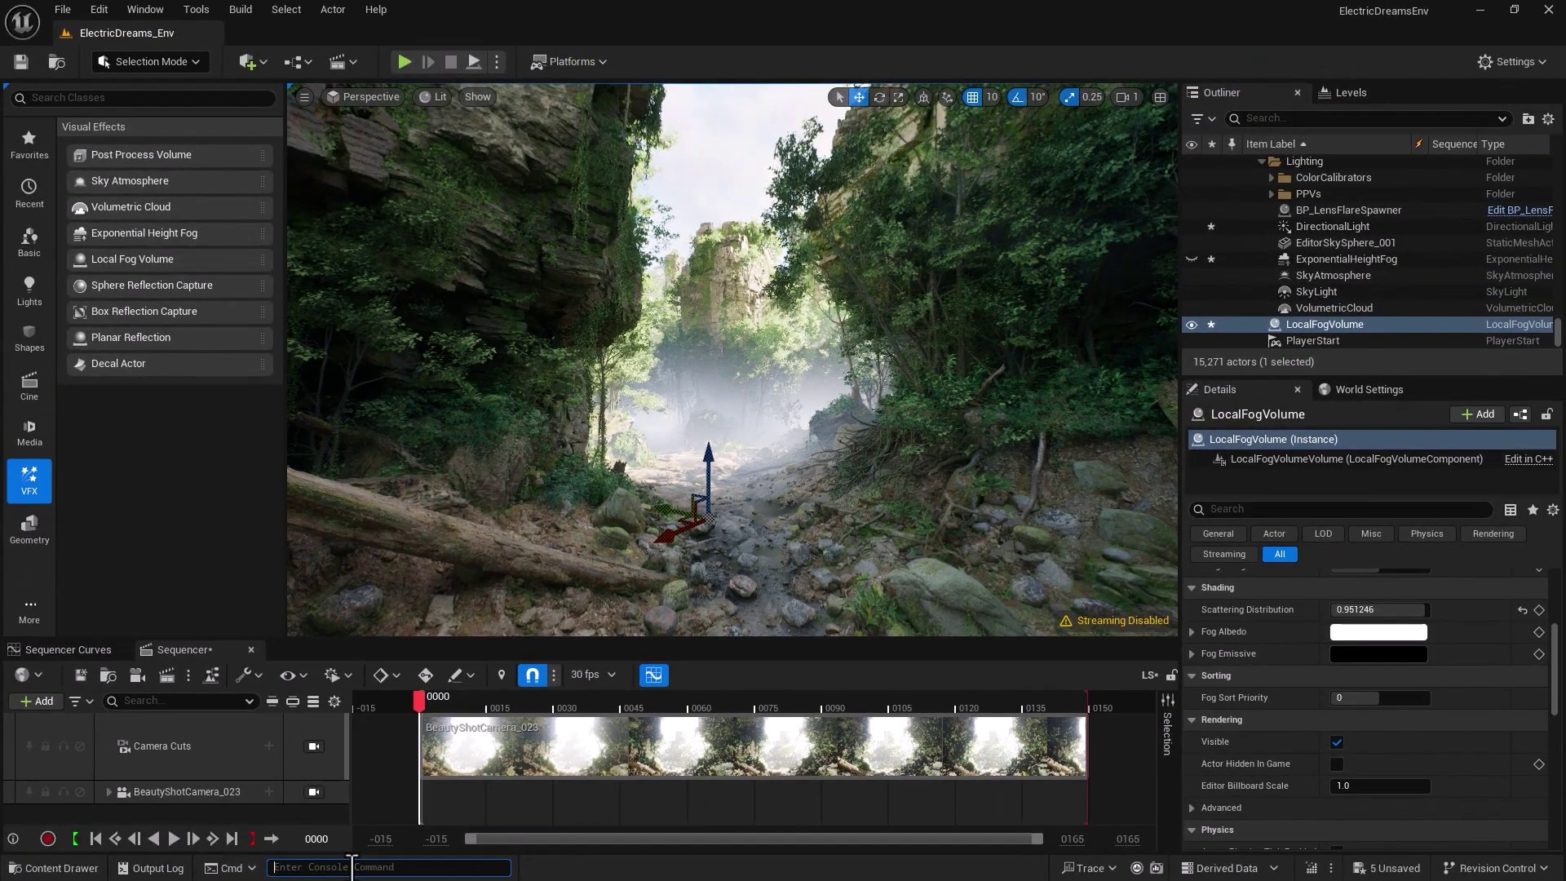
text(r.LocalFogVolume.GlobalStartDistance )
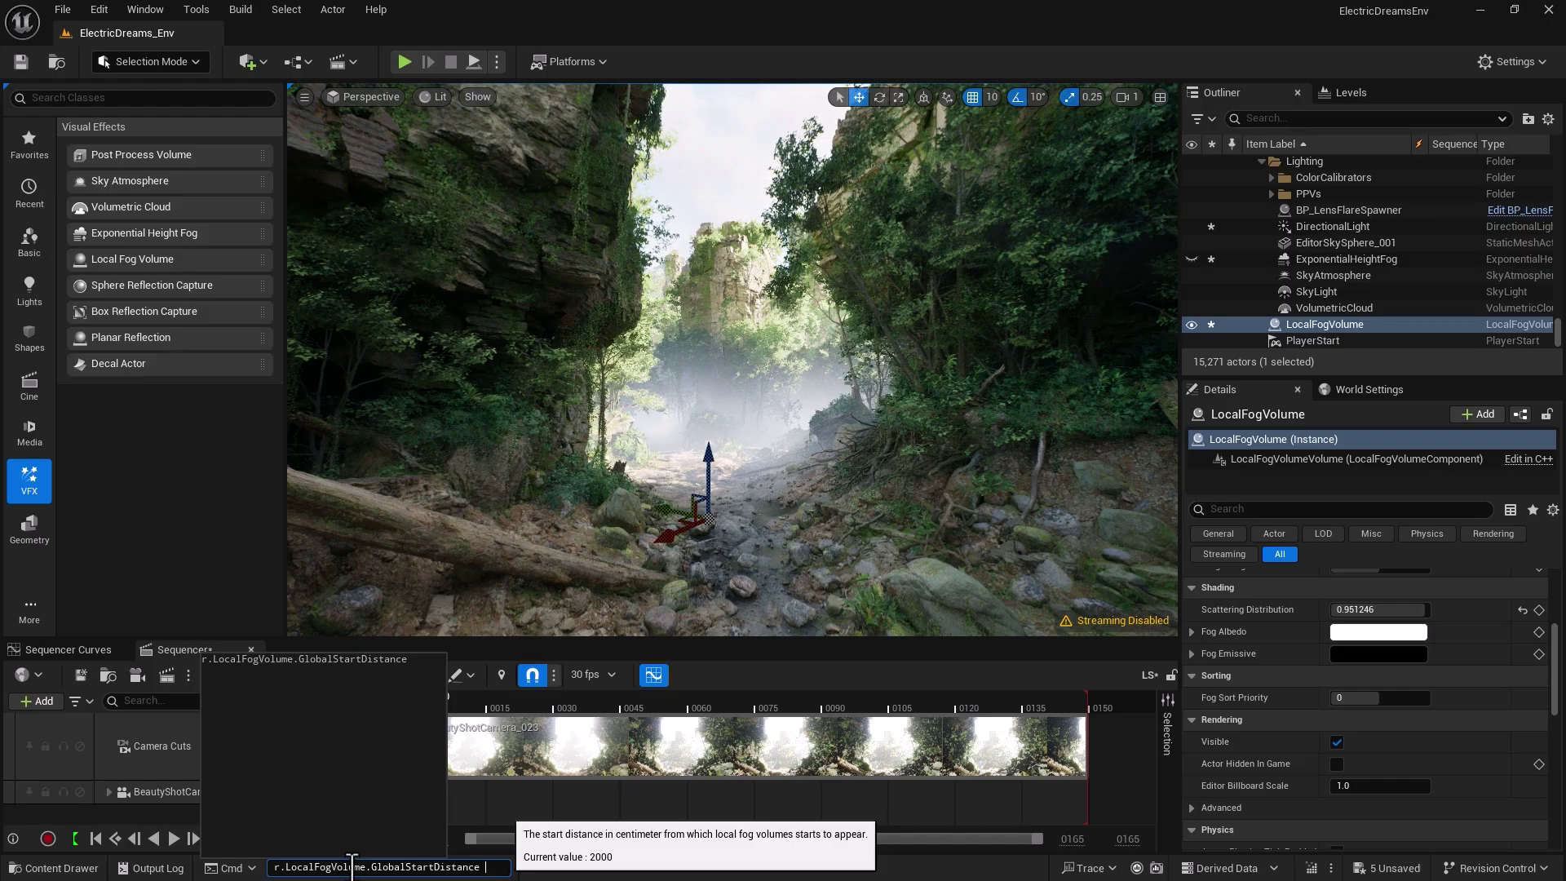
text(0)
key(Return)
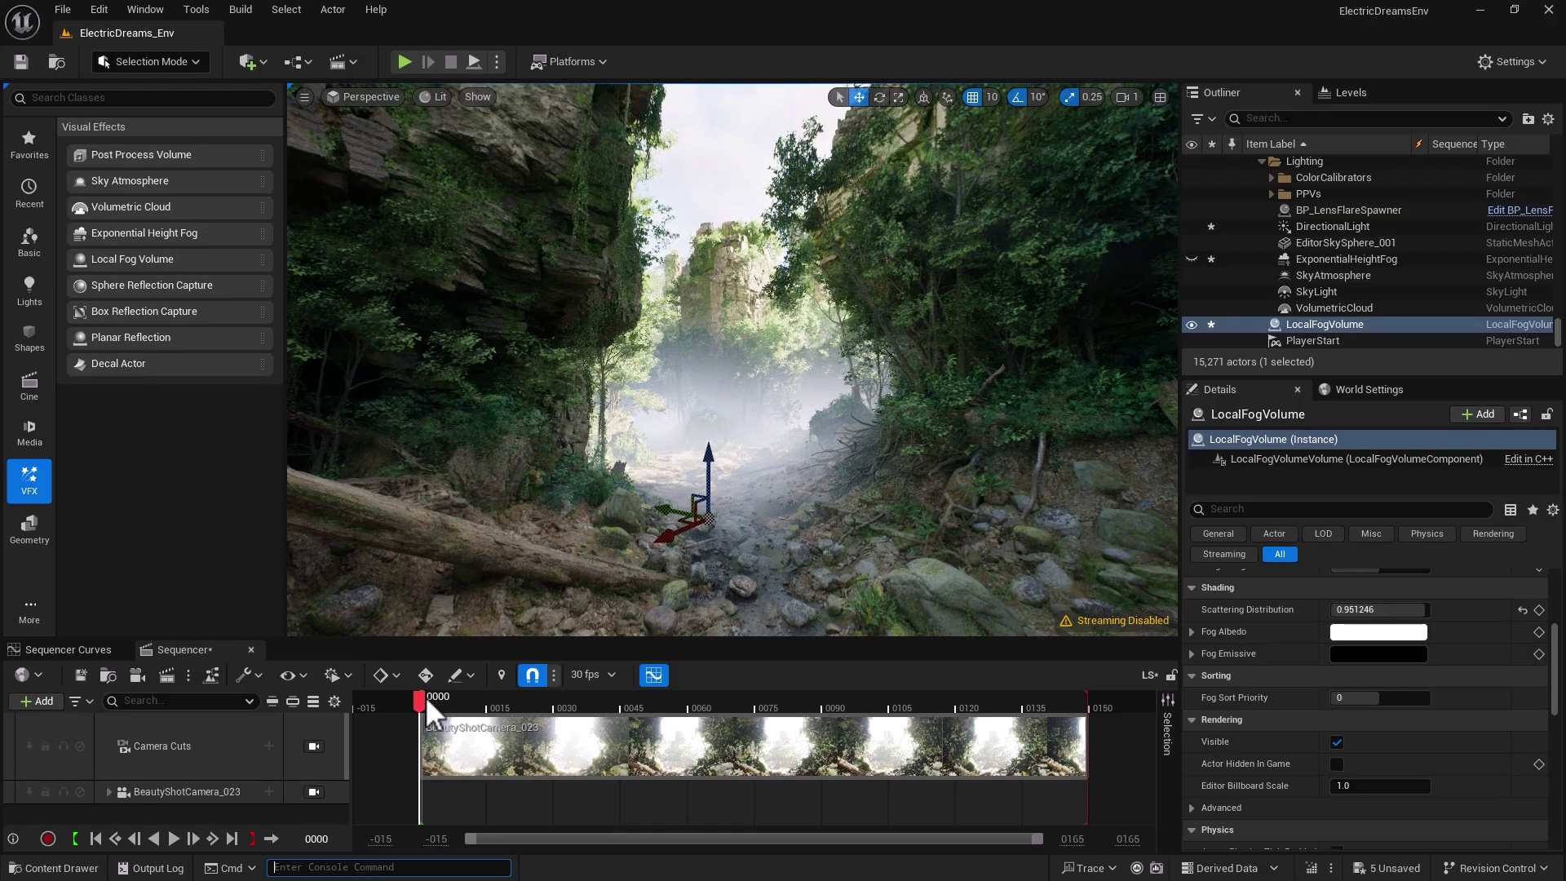
- Examine the fog through BeautyShotCamera_023, then stop piloting it and inspect the fog freely from inside and along the stream bed
click(313, 792)
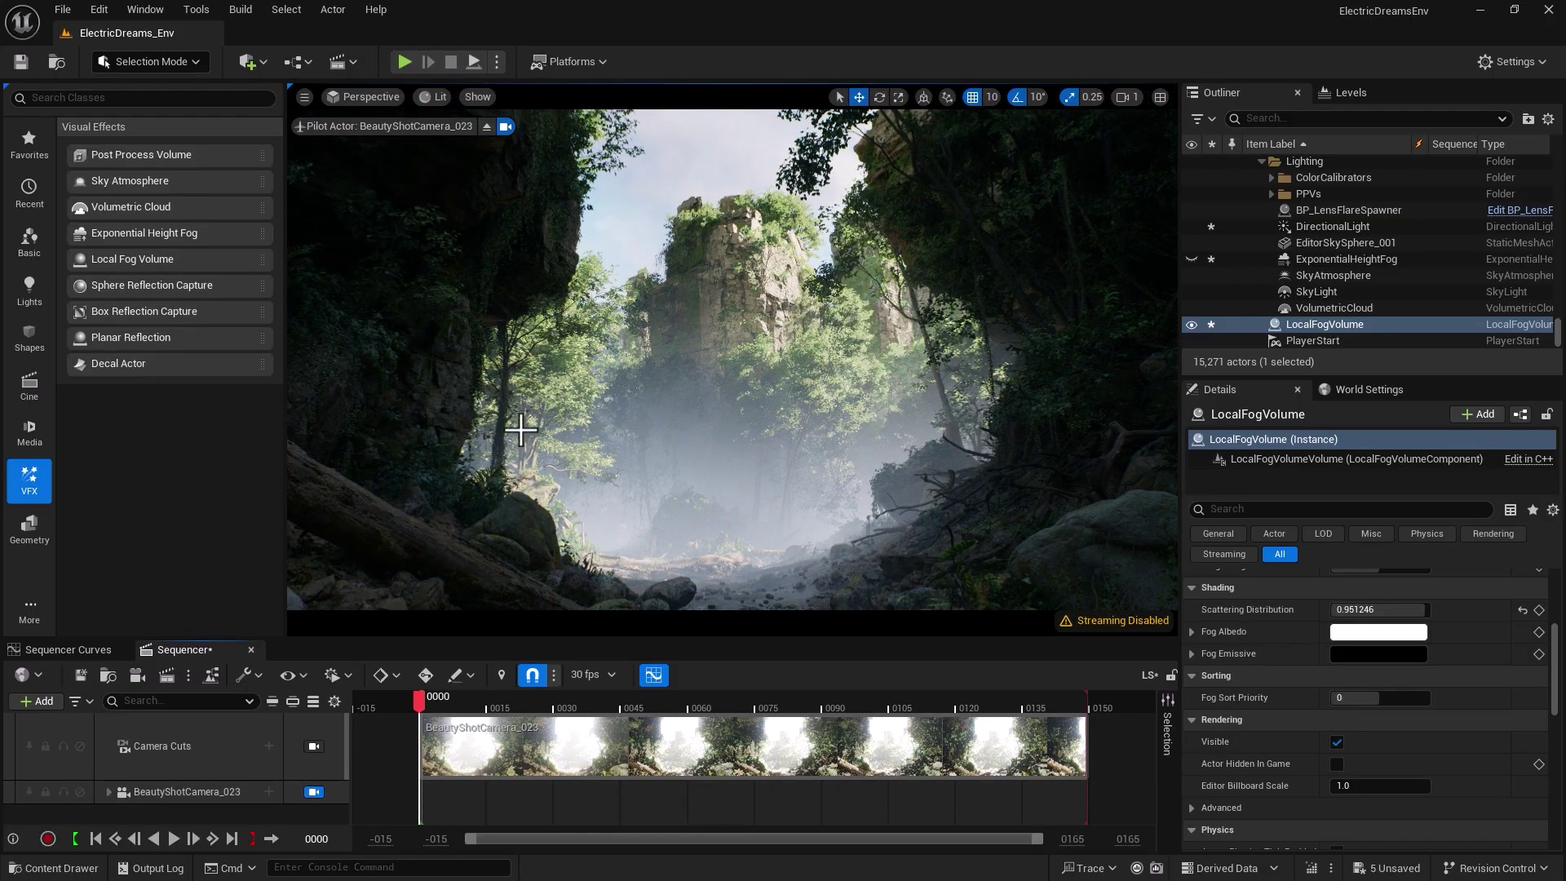
click(487, 127)
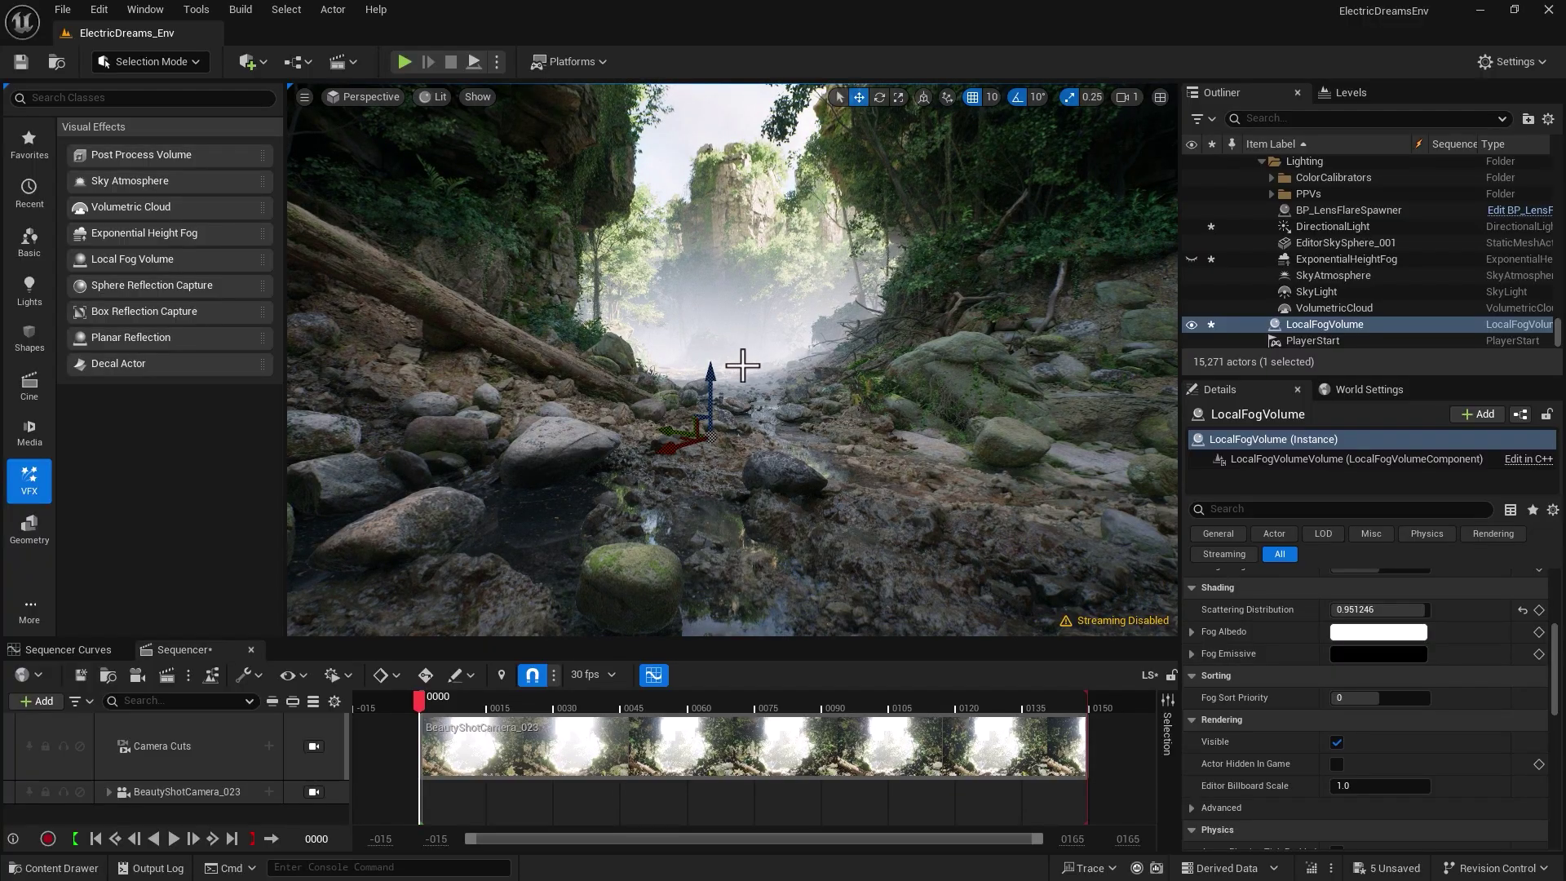
scroll(715, 364, up, 5)
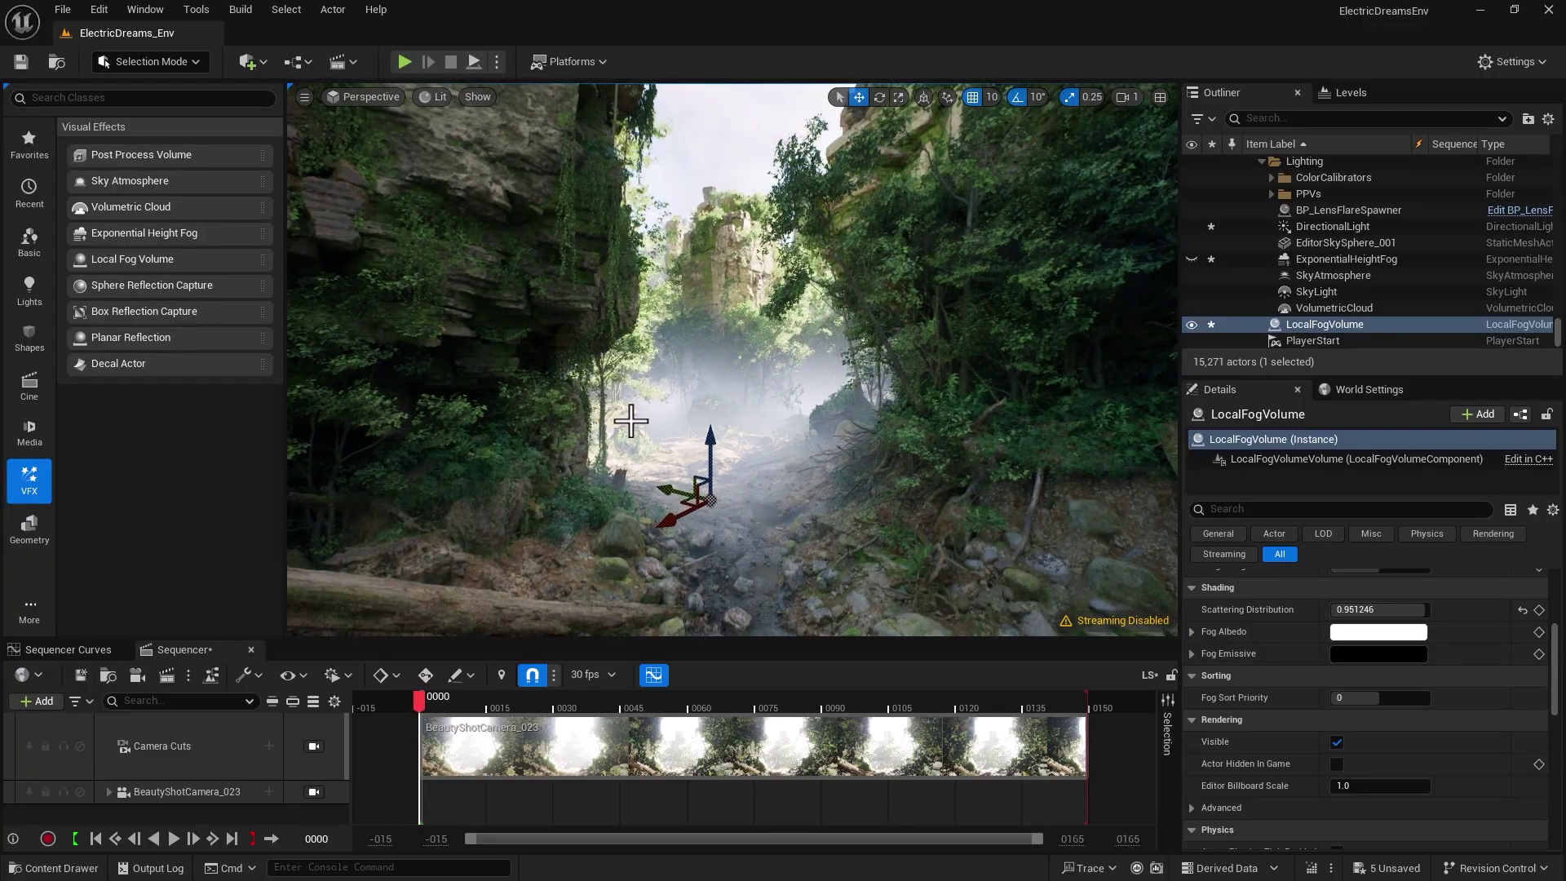
key(Up)
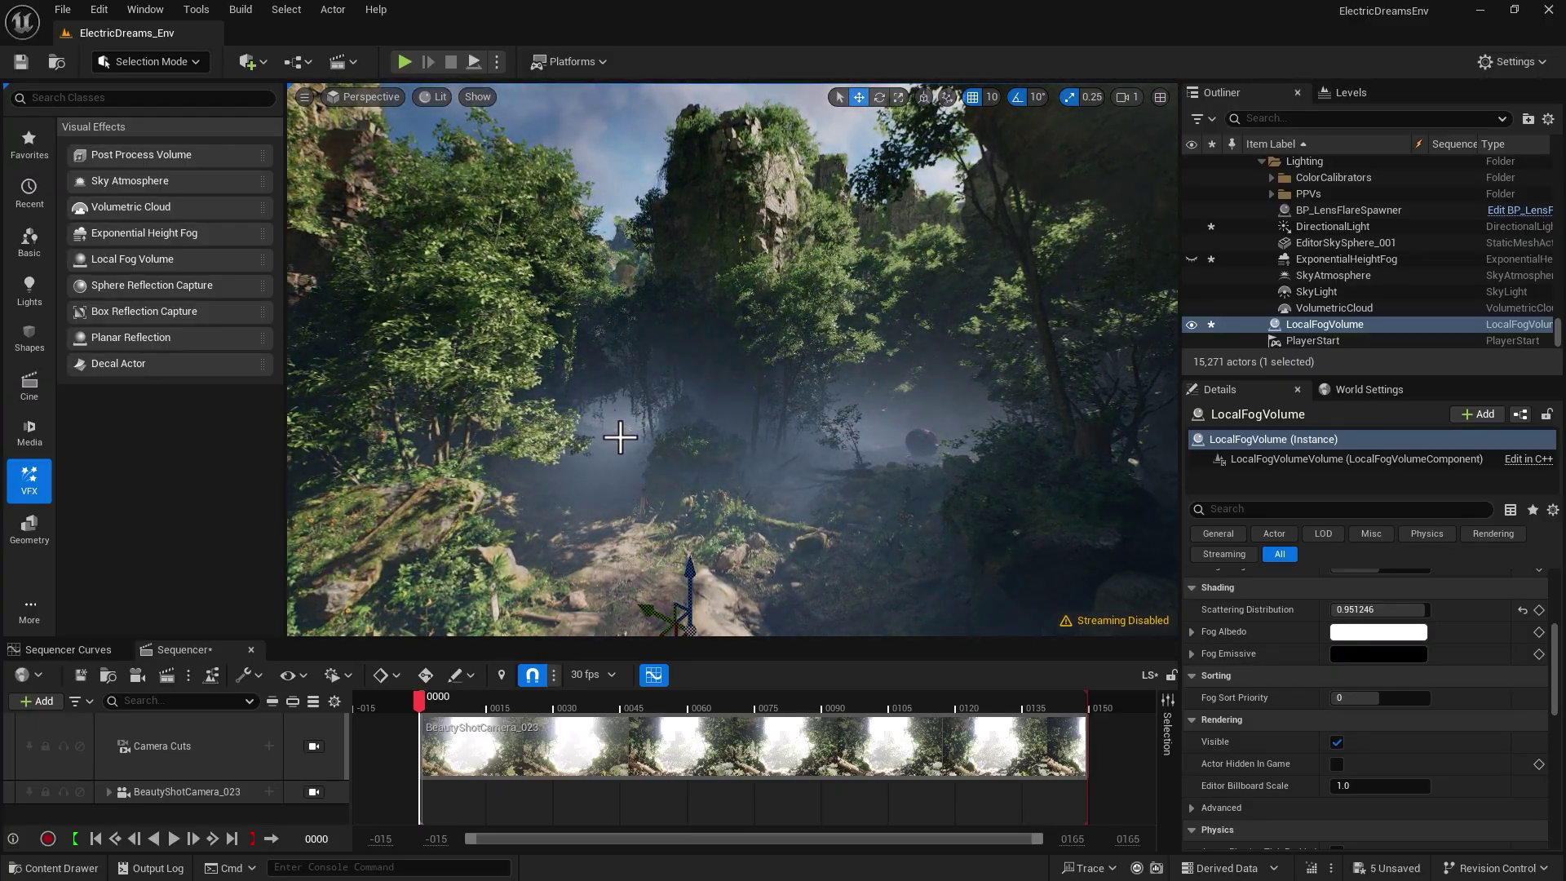
mouse_move(586, 424)
right_down()
mouse_move(587, 407)
mouse_move(586, 422)
right_up()
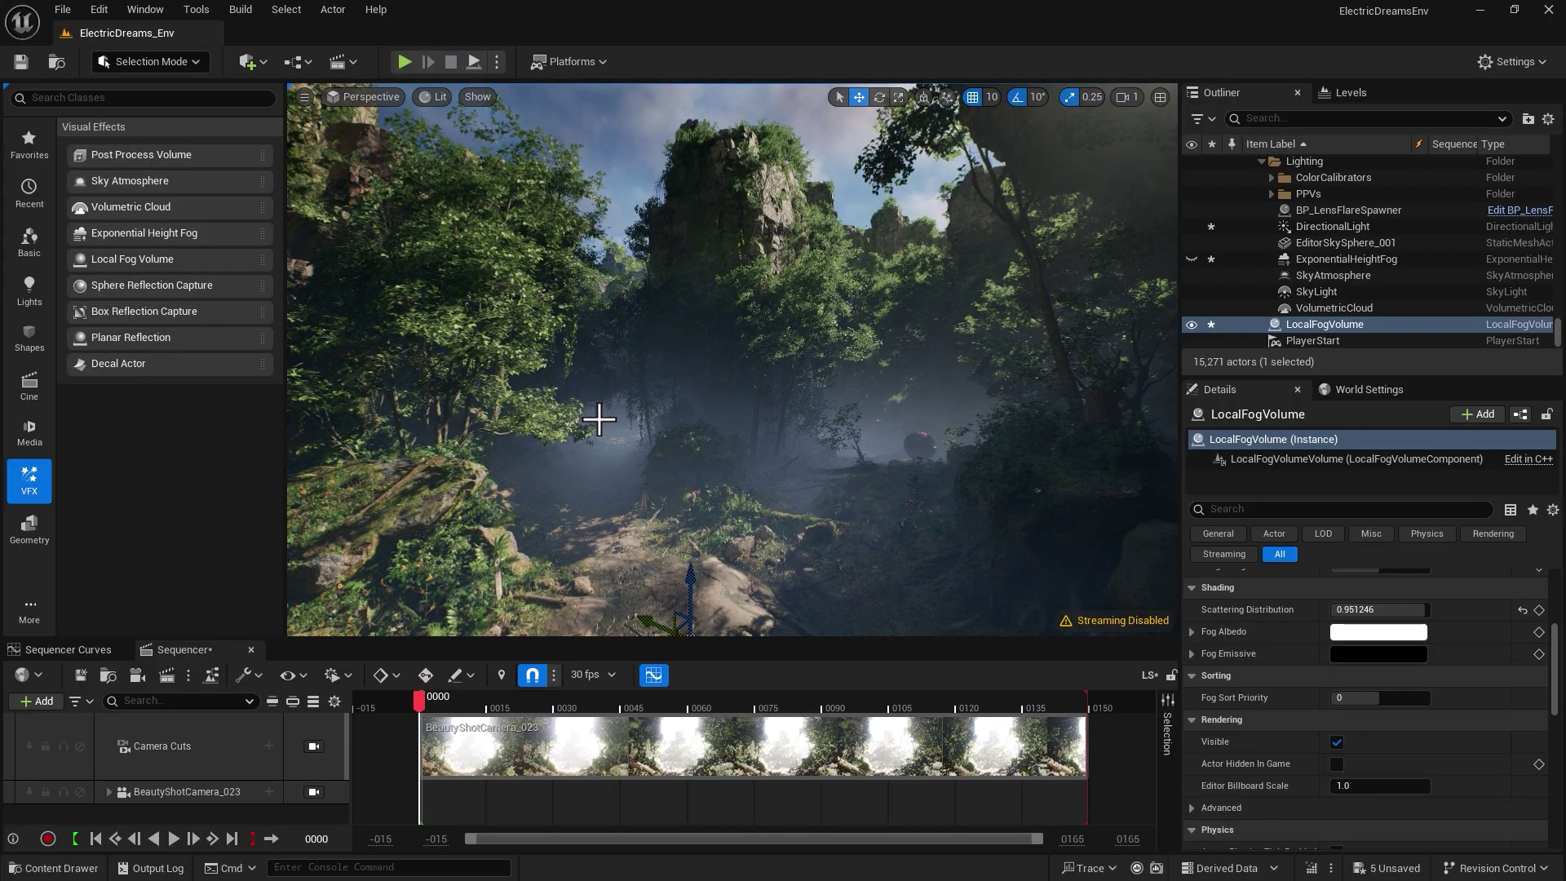
key(w)
right_drag(599, 420, 599, 420)
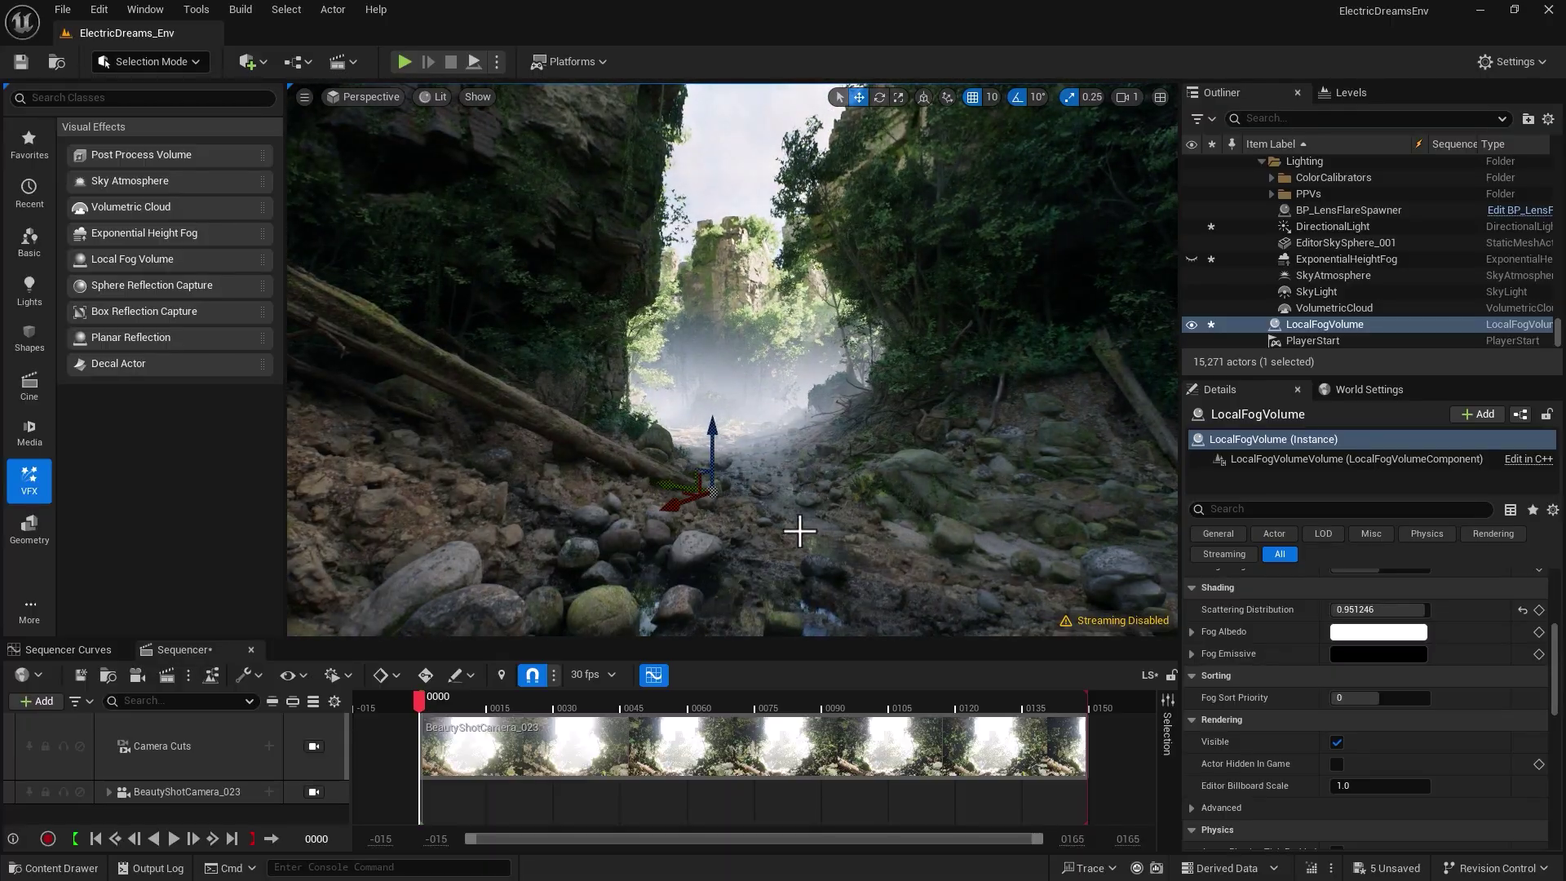
click(386, 866)
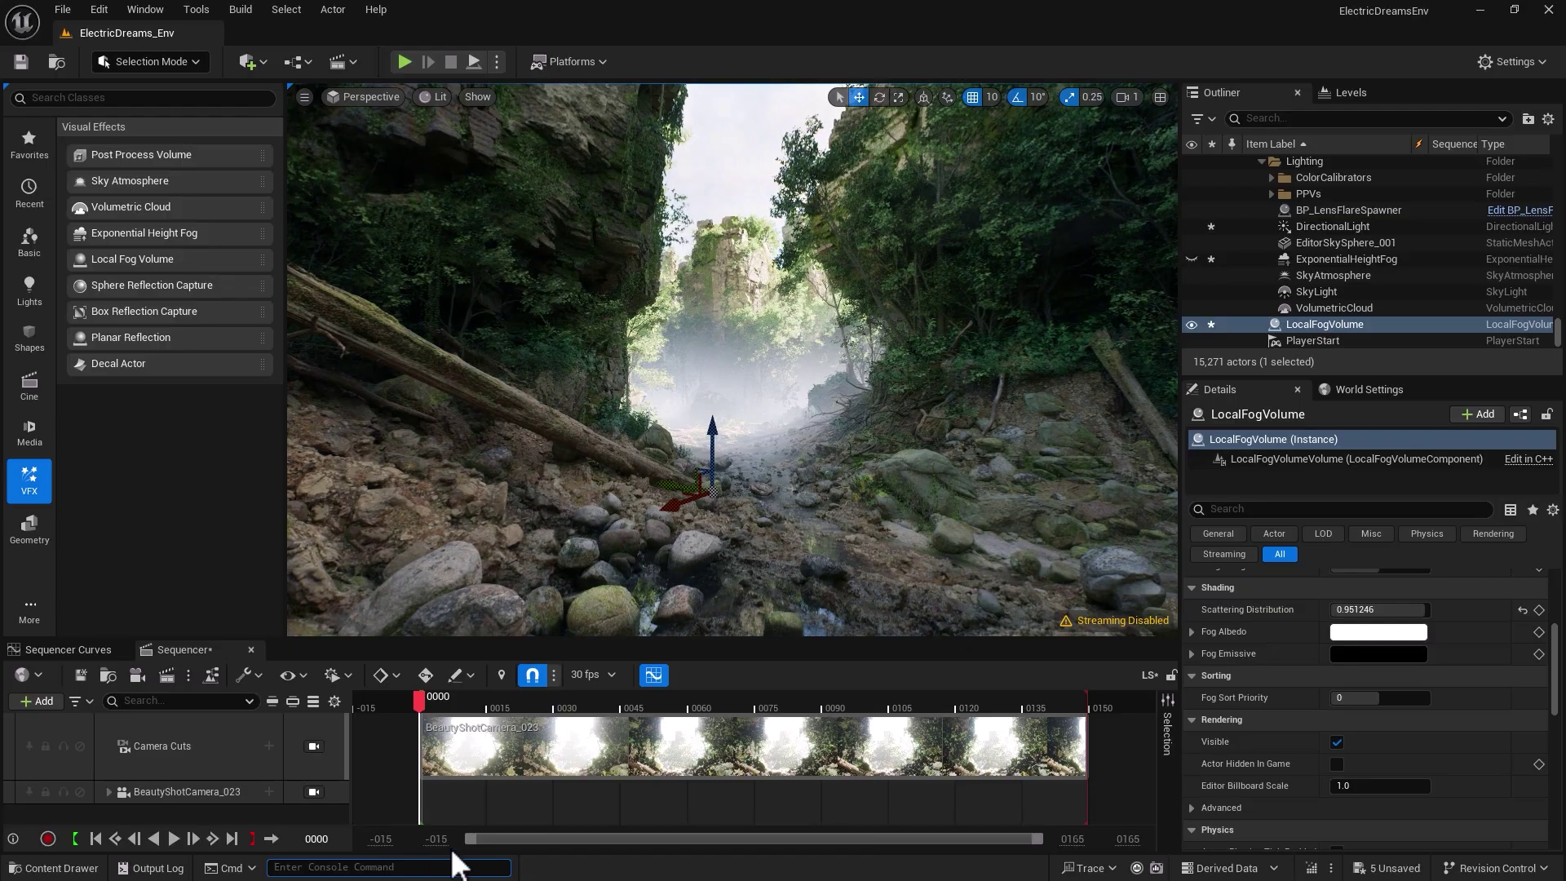
right_drag(757, 508, 744, 505)
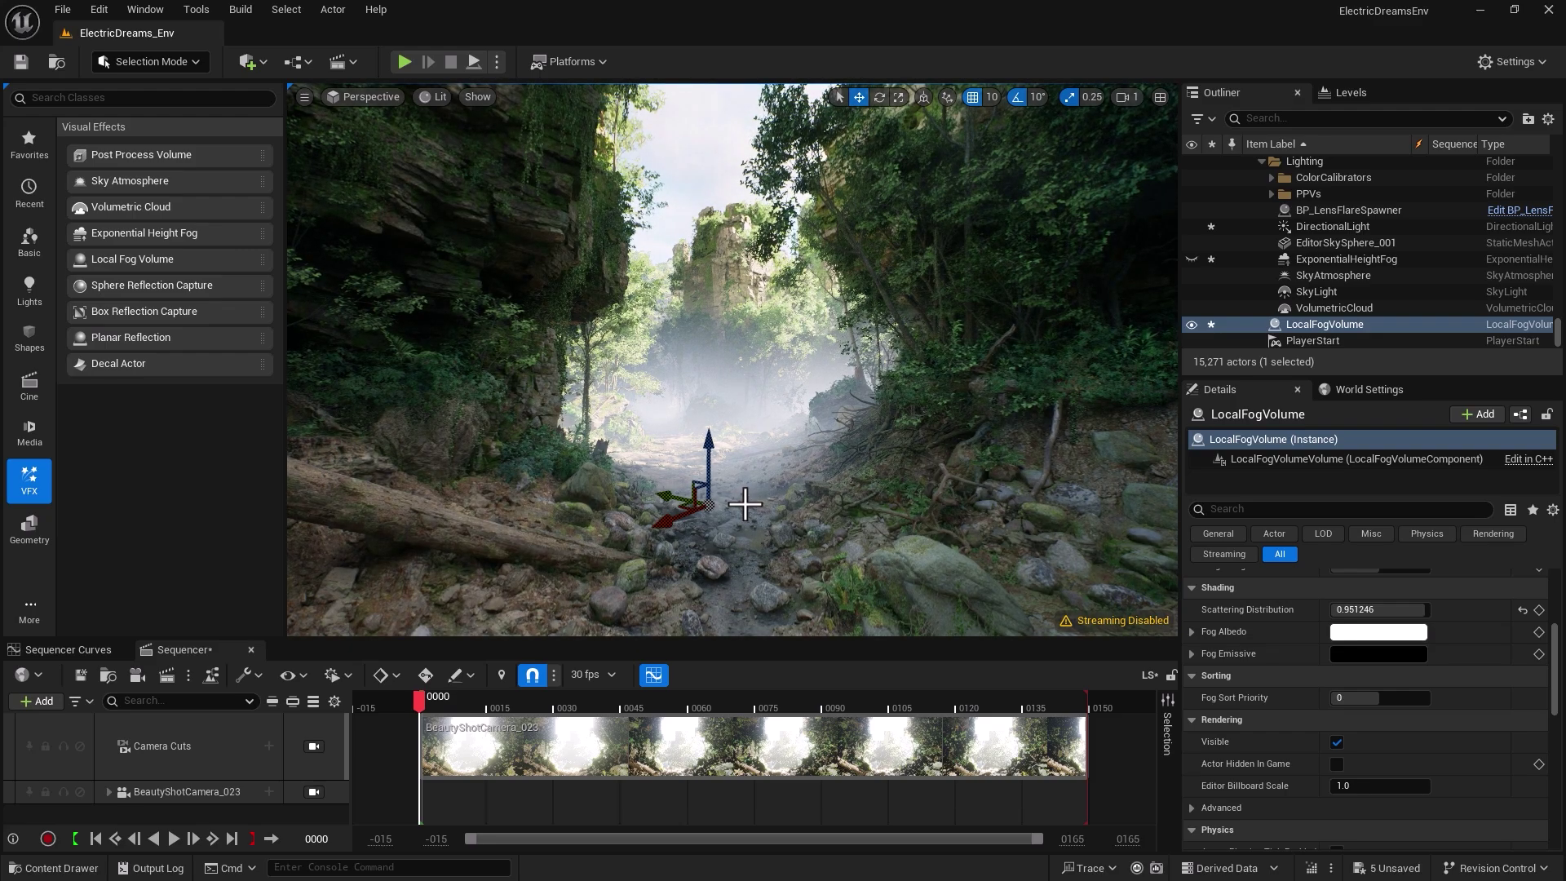
- Set the fog volume's Fog Emissive colour to bright green, hex sRGB 6EFF00FF
click(1354, 657)
drag(1064, 609, 1059, 669)
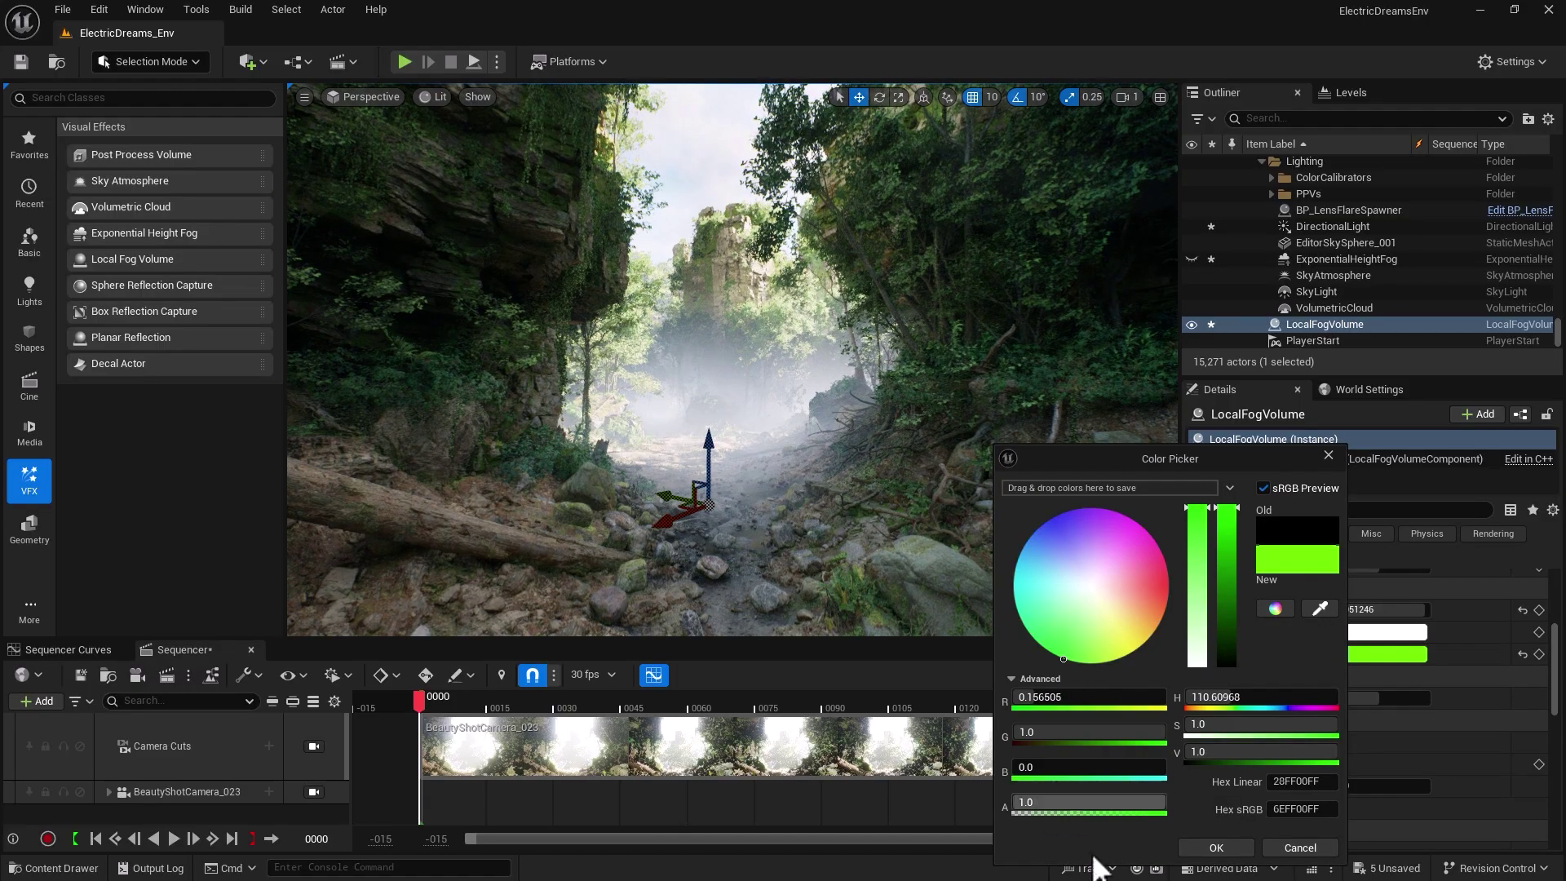
click(1205, 848)
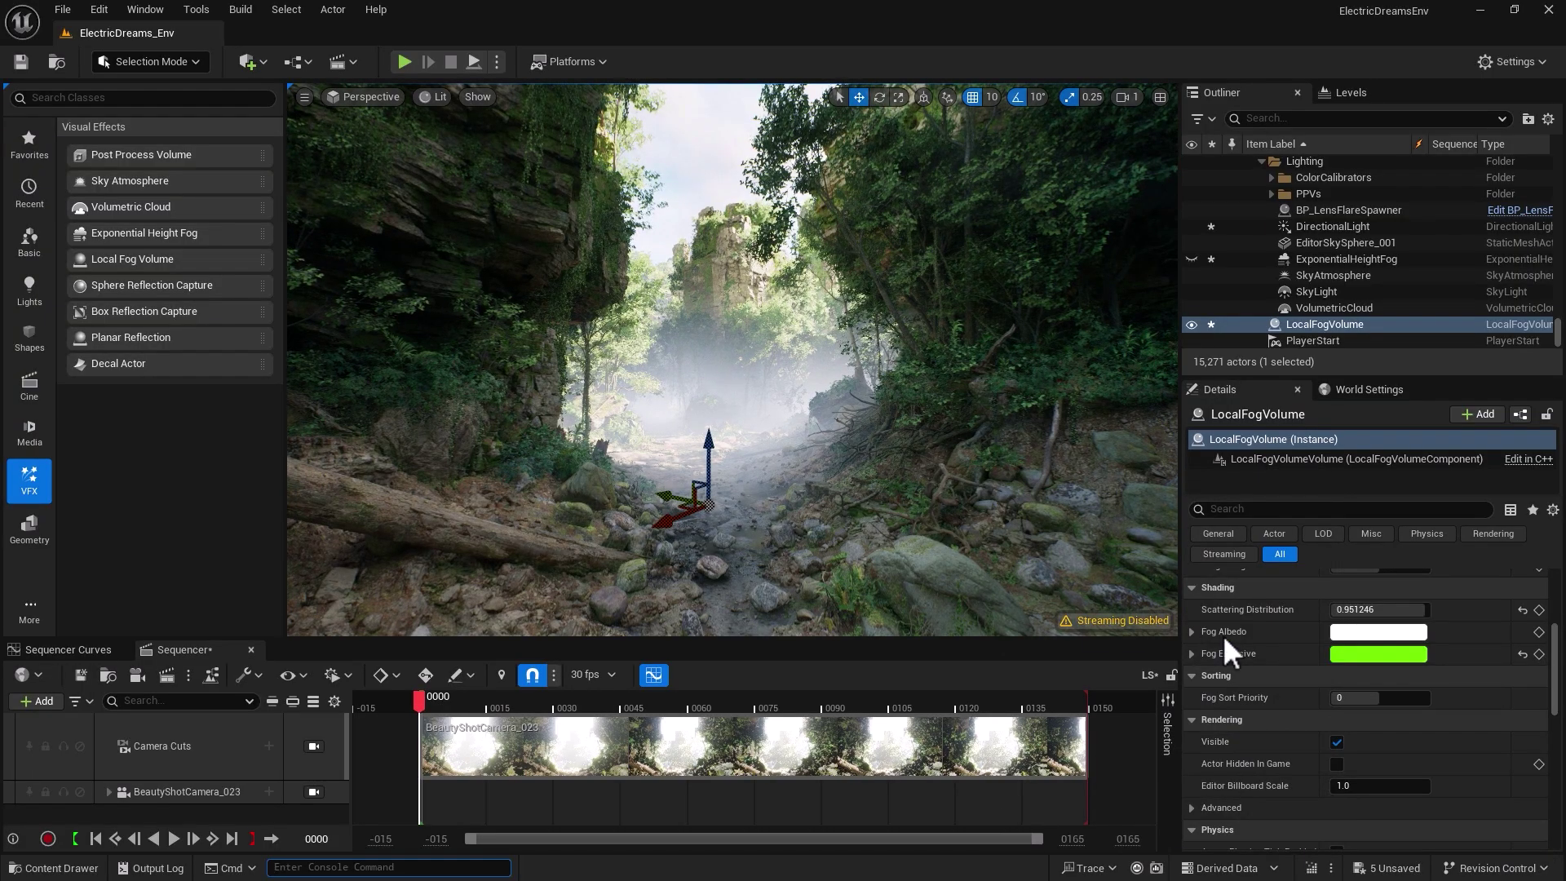
- Review the fog volume's transform and distribution settings, then select the DirectionalLight to inspect its rotation and light settings
scroll(1284, 669, up, 3)
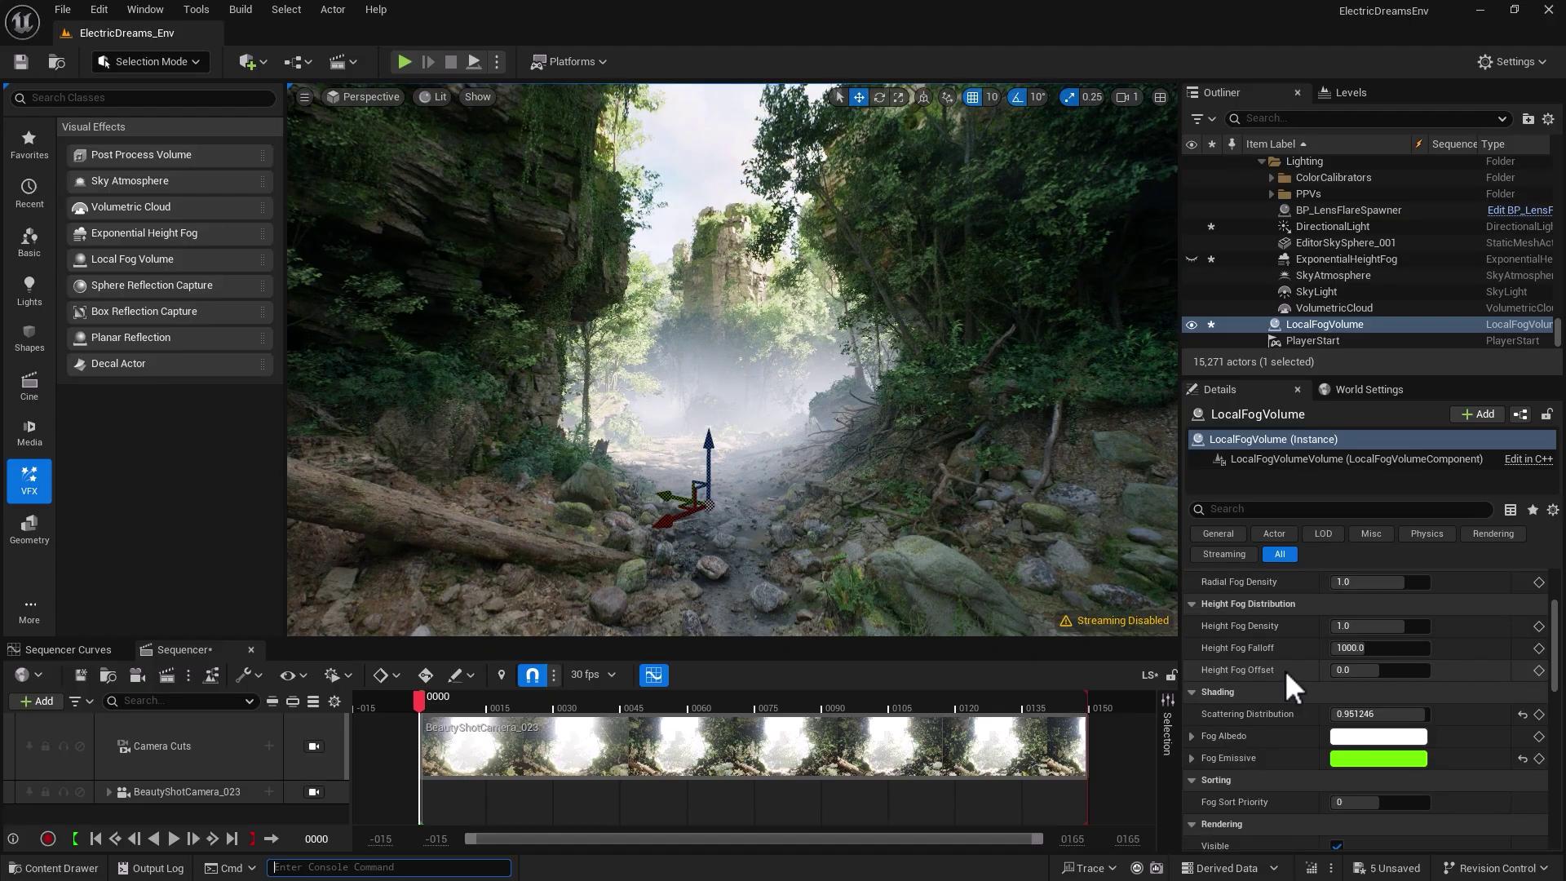
scroll(1284, 669, up, 1)
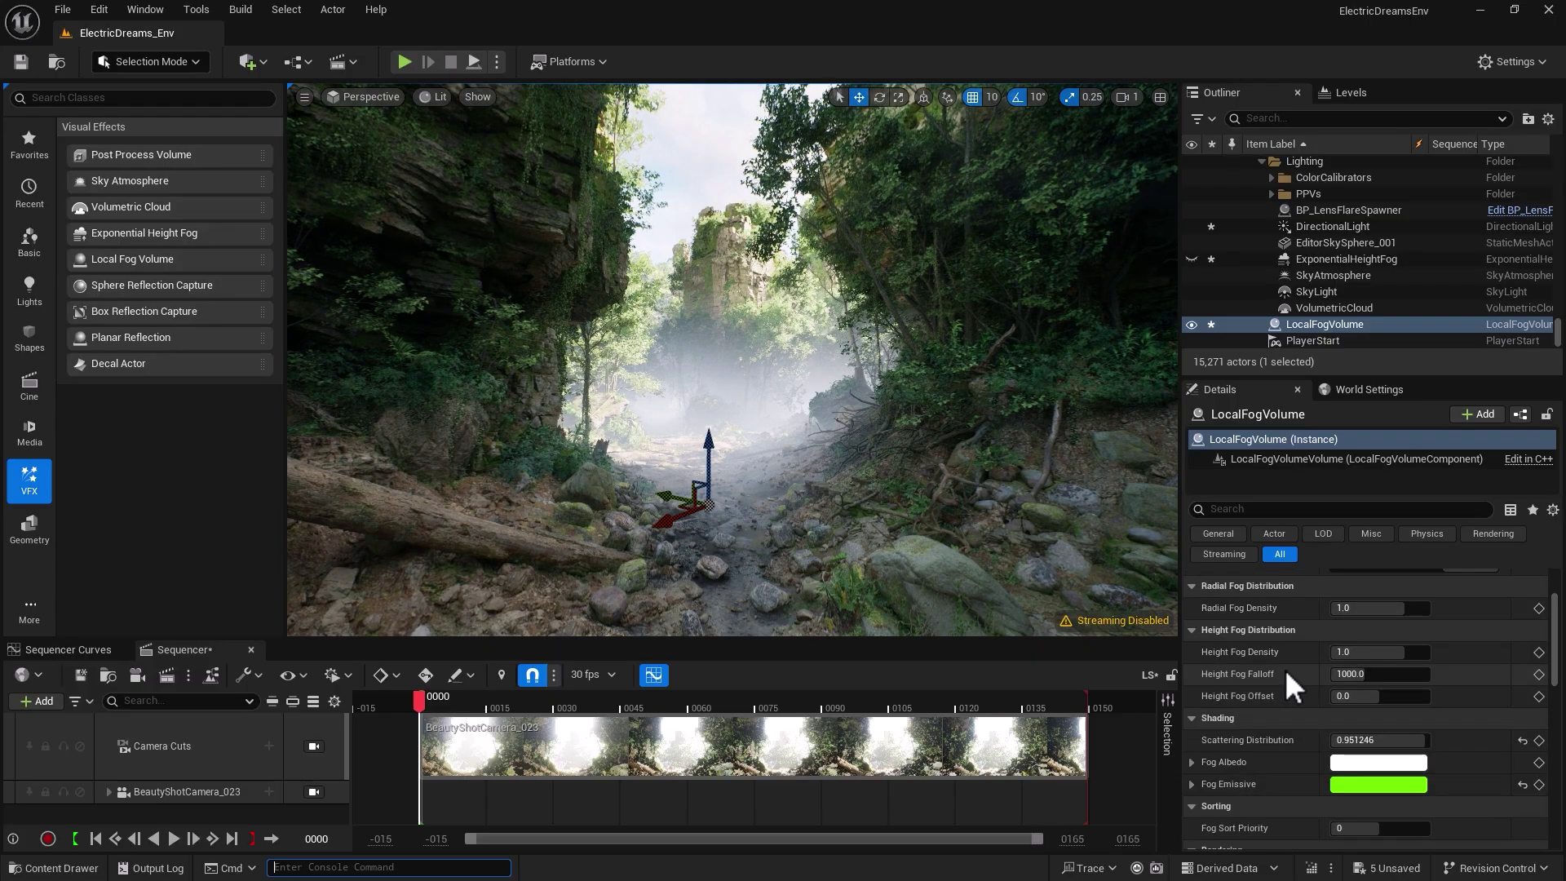
scroll(1285, 671, up, 4)
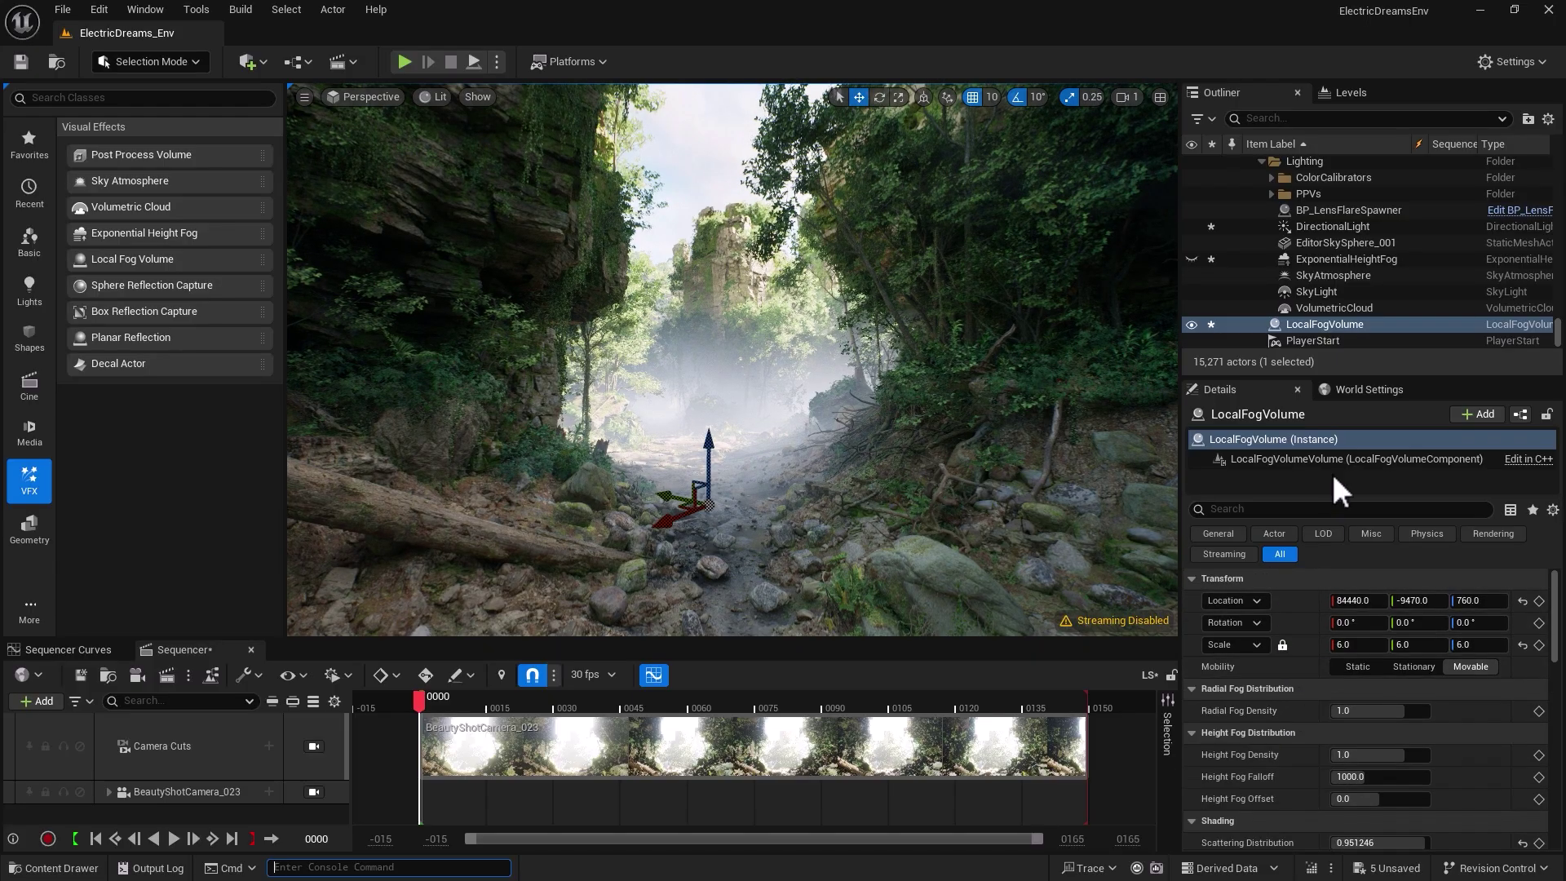
click(1353, 225)
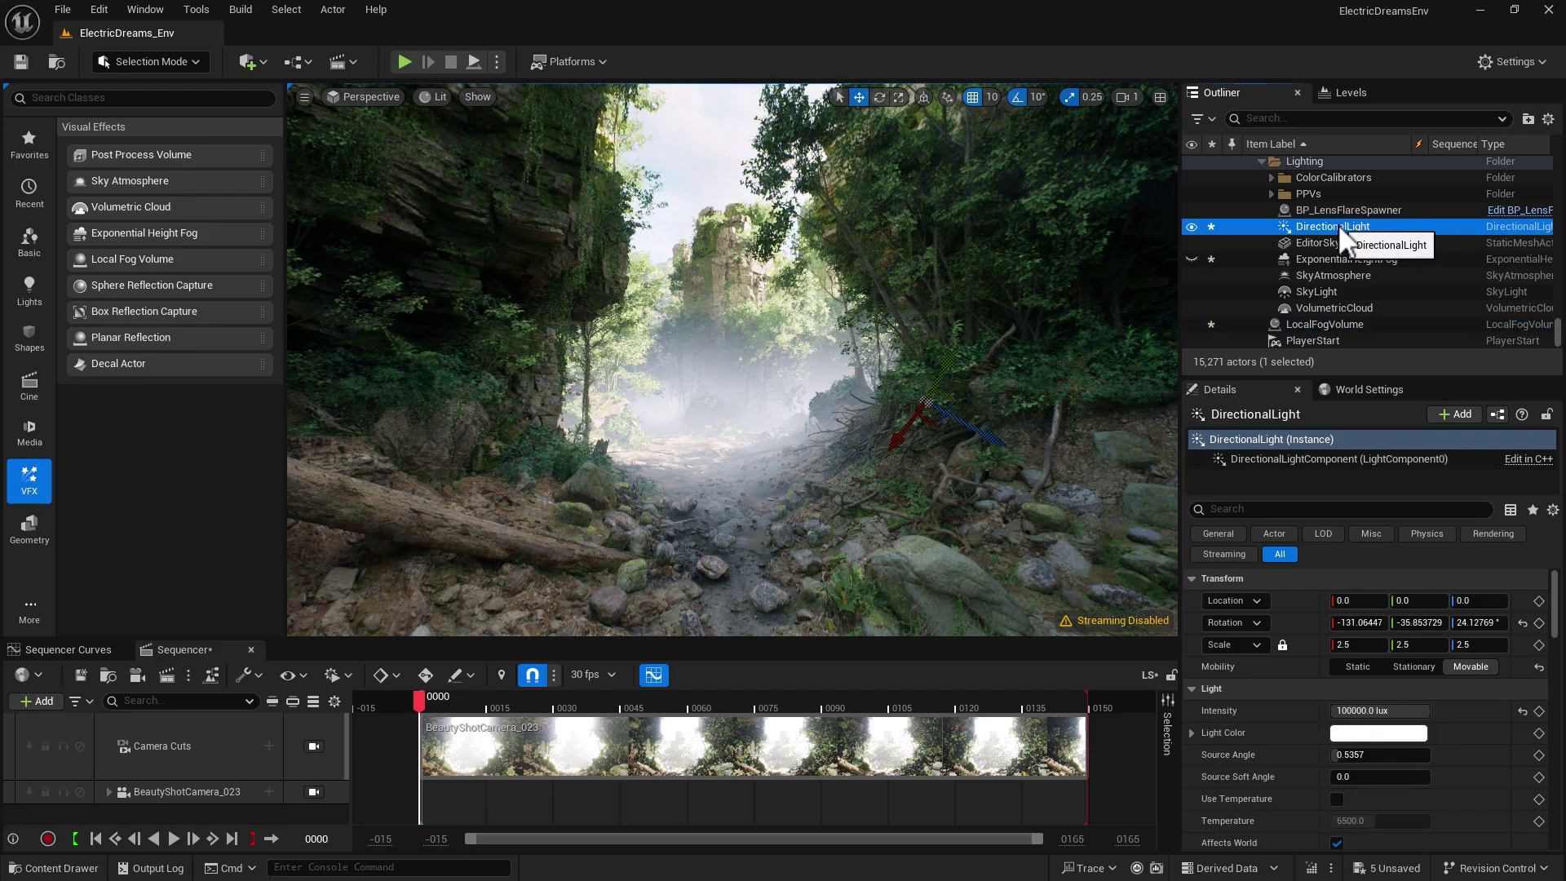
click(1292, 626)
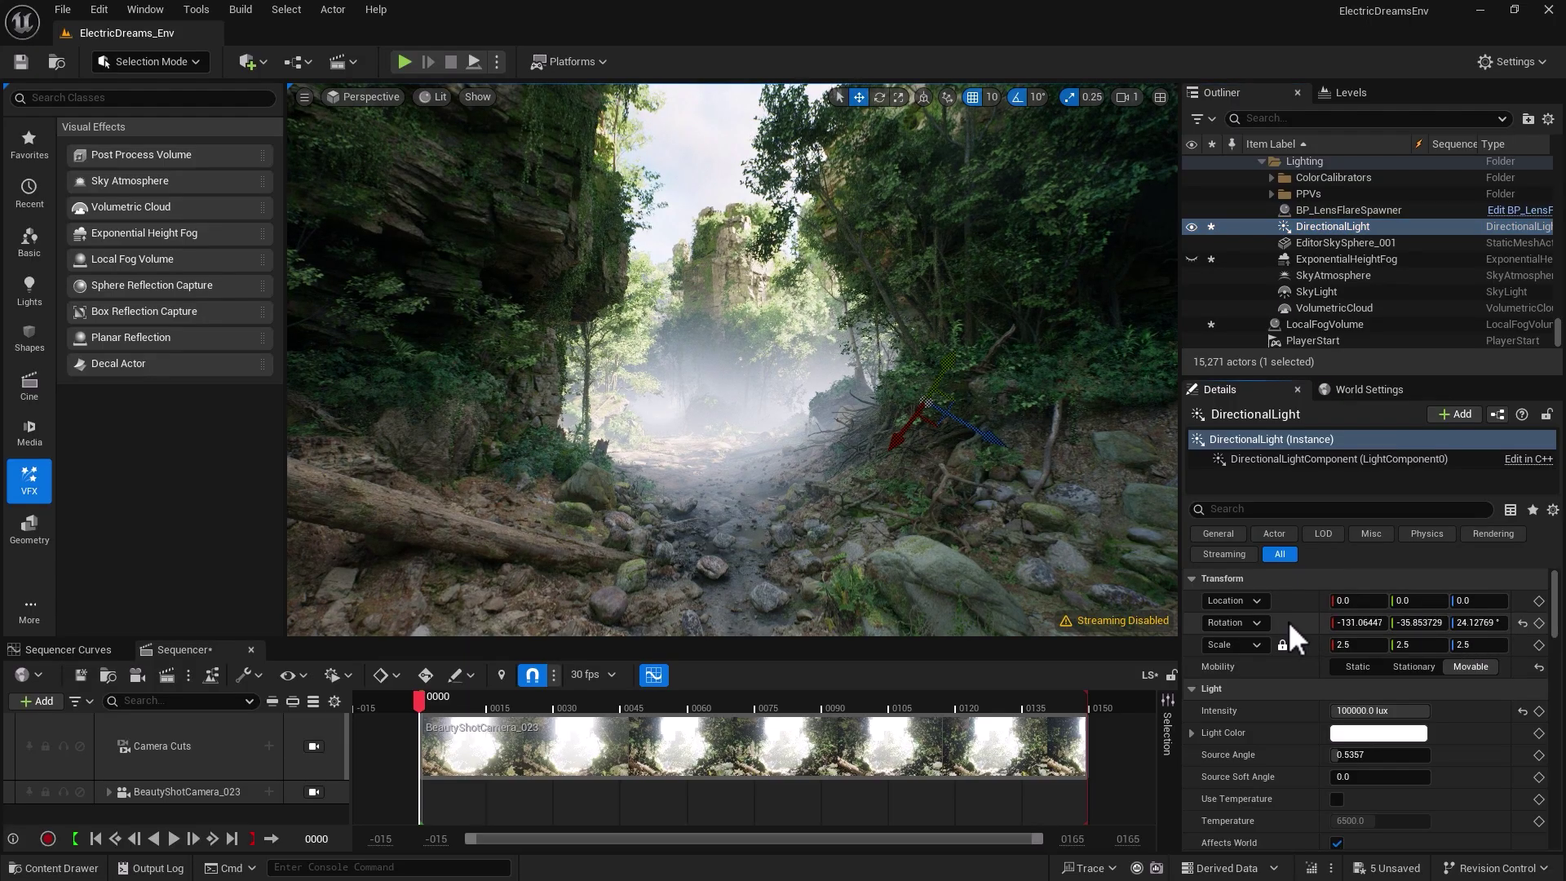
- Select the LocalFogVolume from an overhead view of the ravine and raise it to a Z location of 1360
right_drag(1112, 531, 1076, 510)
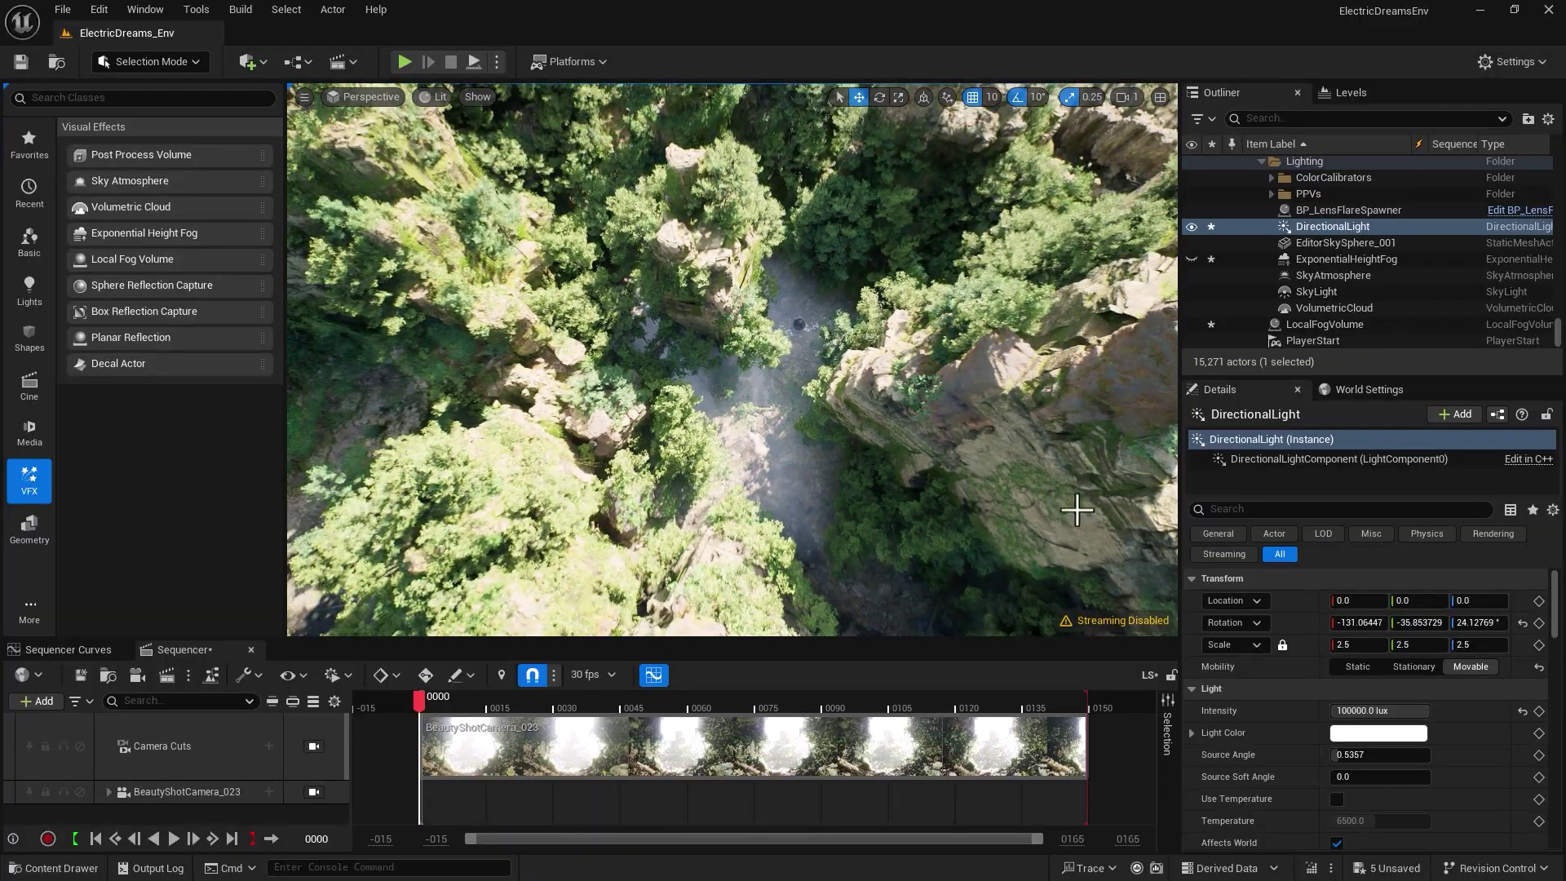
click(1320, 323)
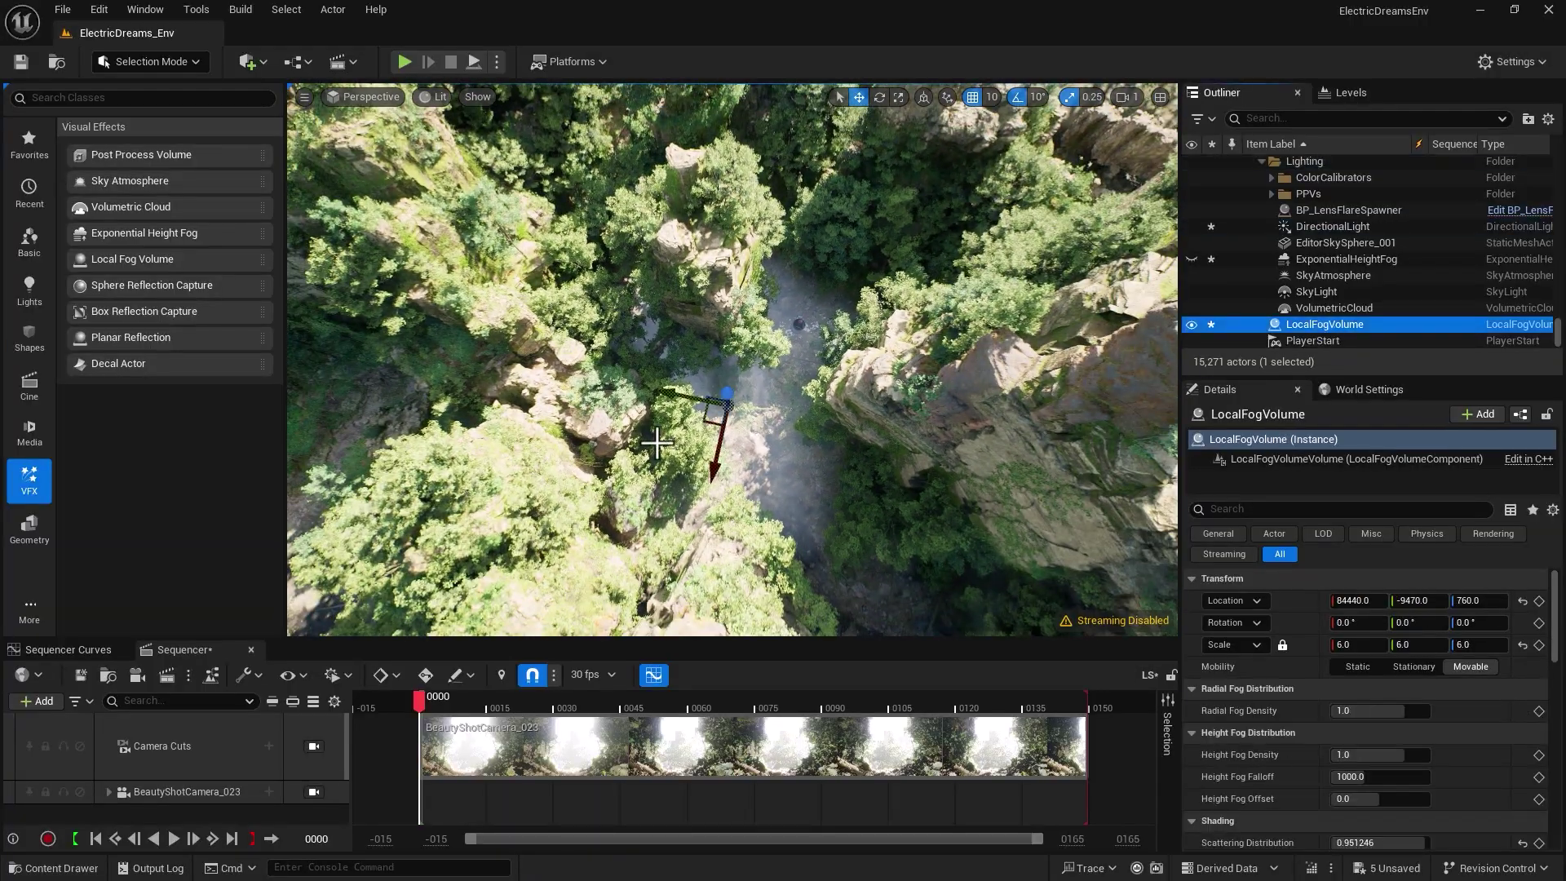
drag(728, 391, 726, 384)
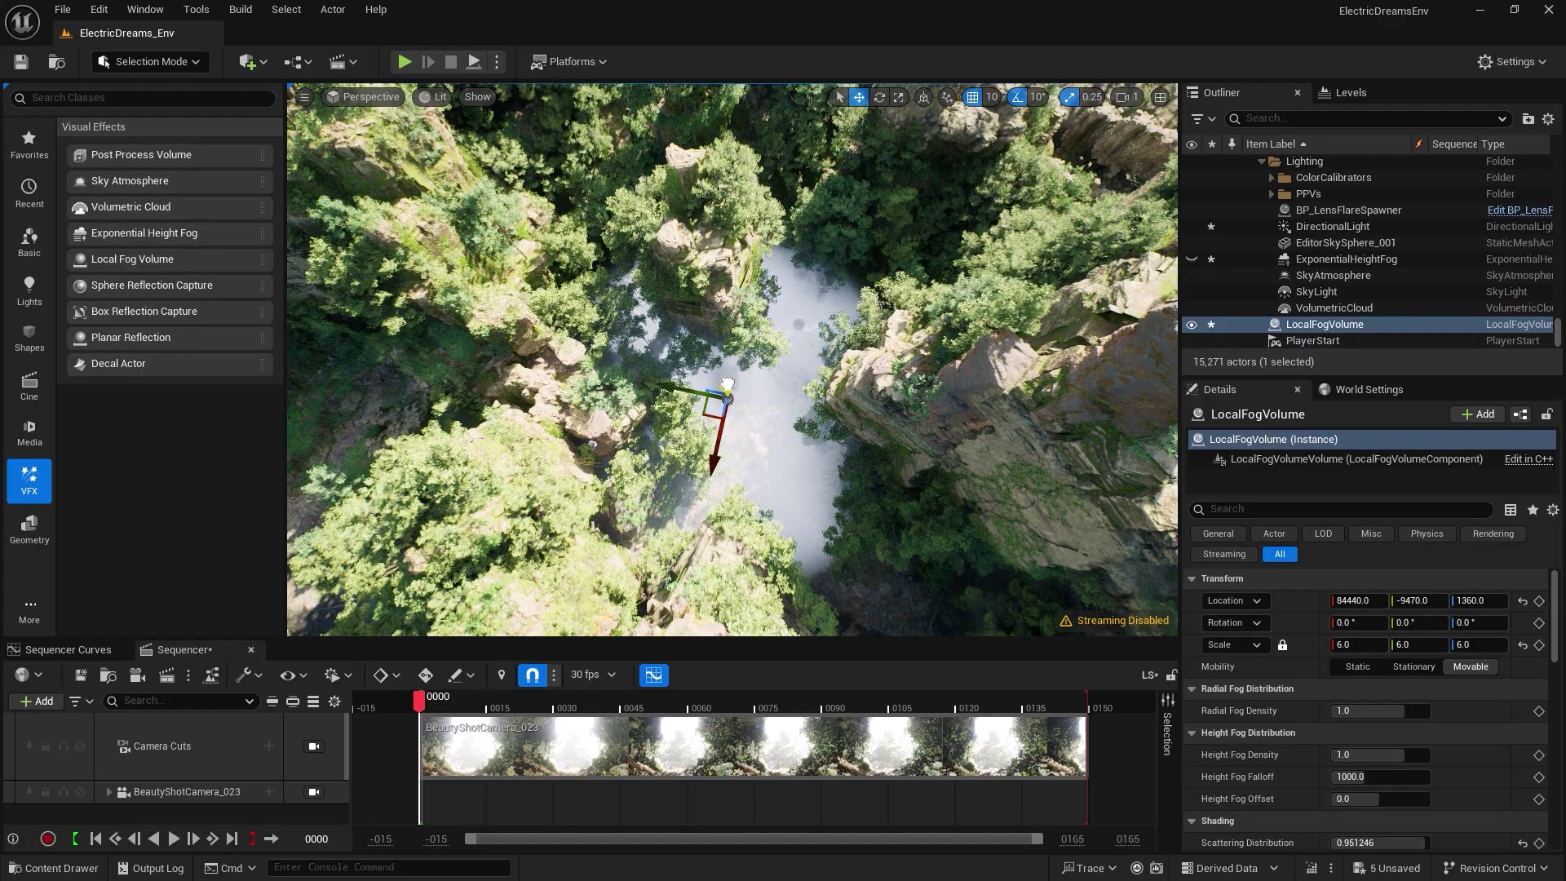
- Scale the LocalFogVolume uniformly to 20 on all axes
click(1357, 644)
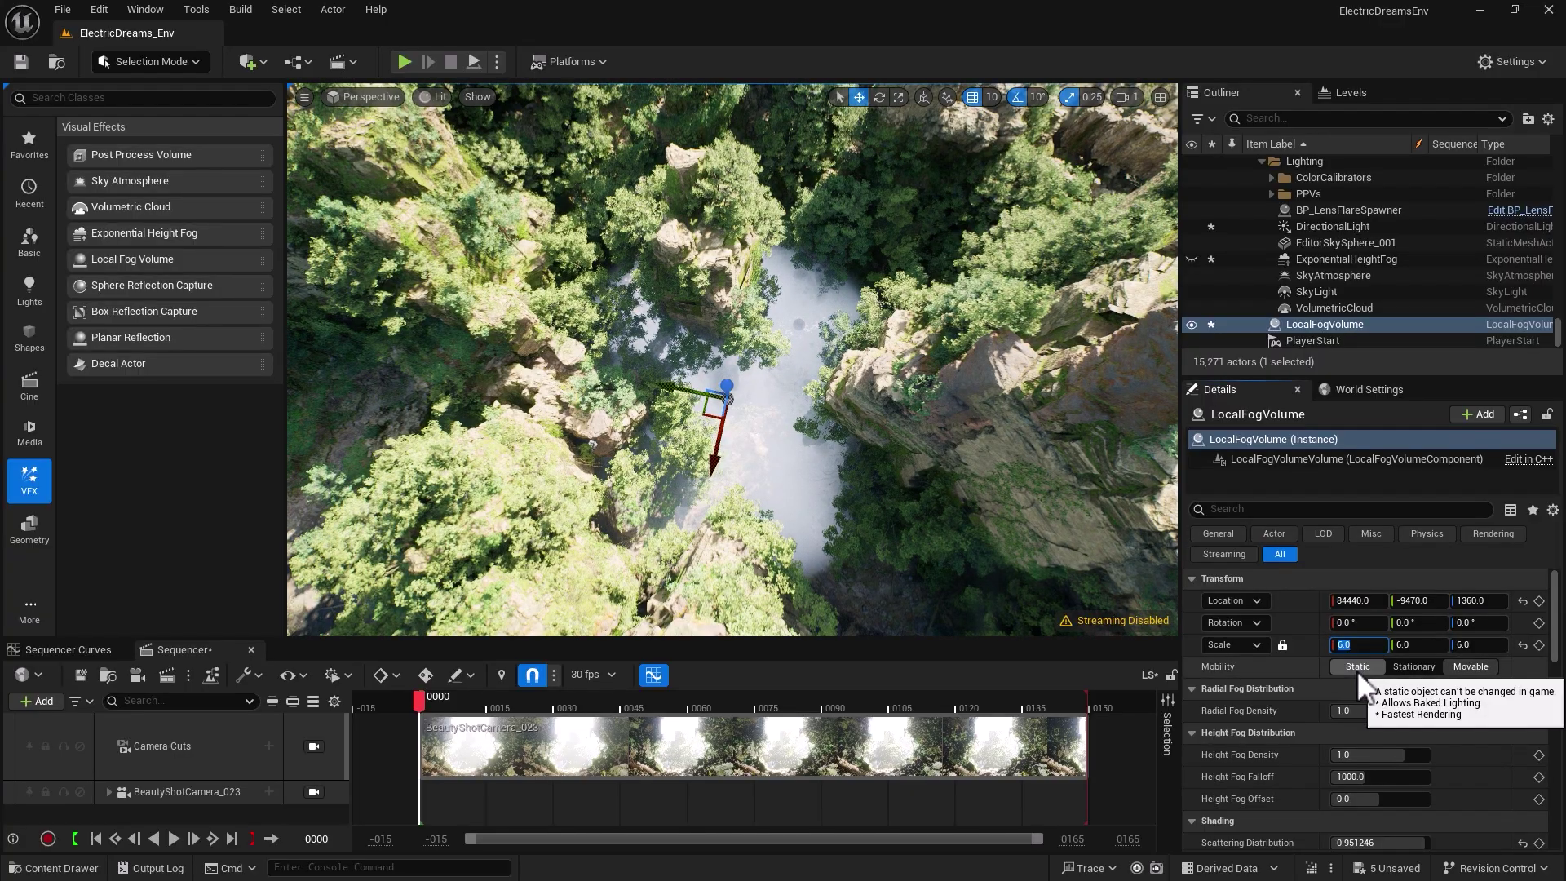
text(20)
key(Return)
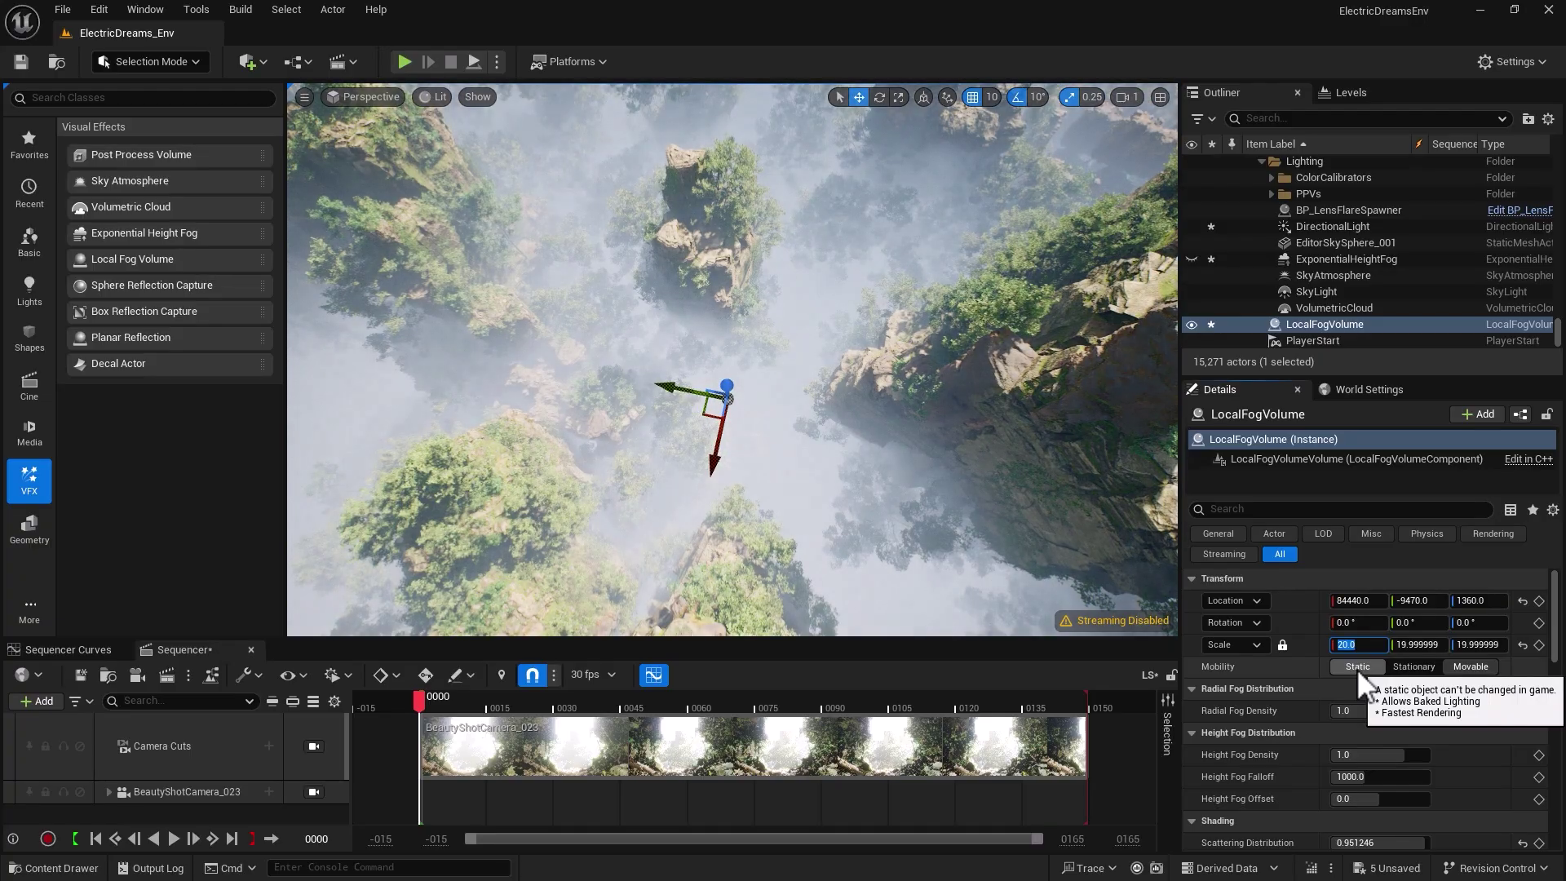
- Lower the fog volume along Z in the ravine and reset its Scattering Distribution to the default 0.2
drag(727, 387, 721, 405)
scroll(1485, 765, down, 5)
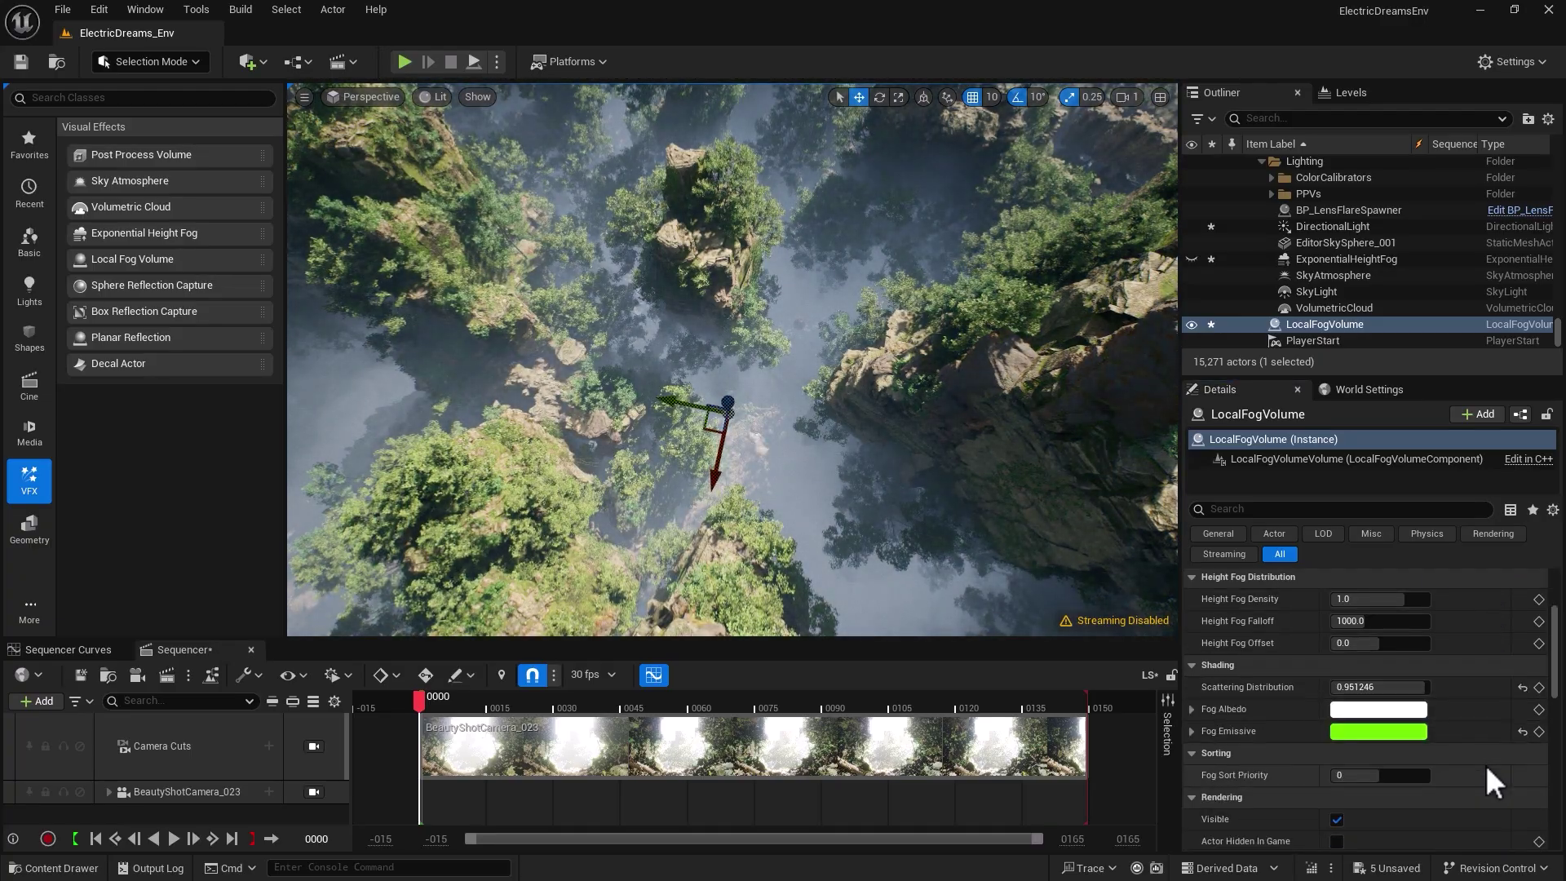
click(1523, 687)
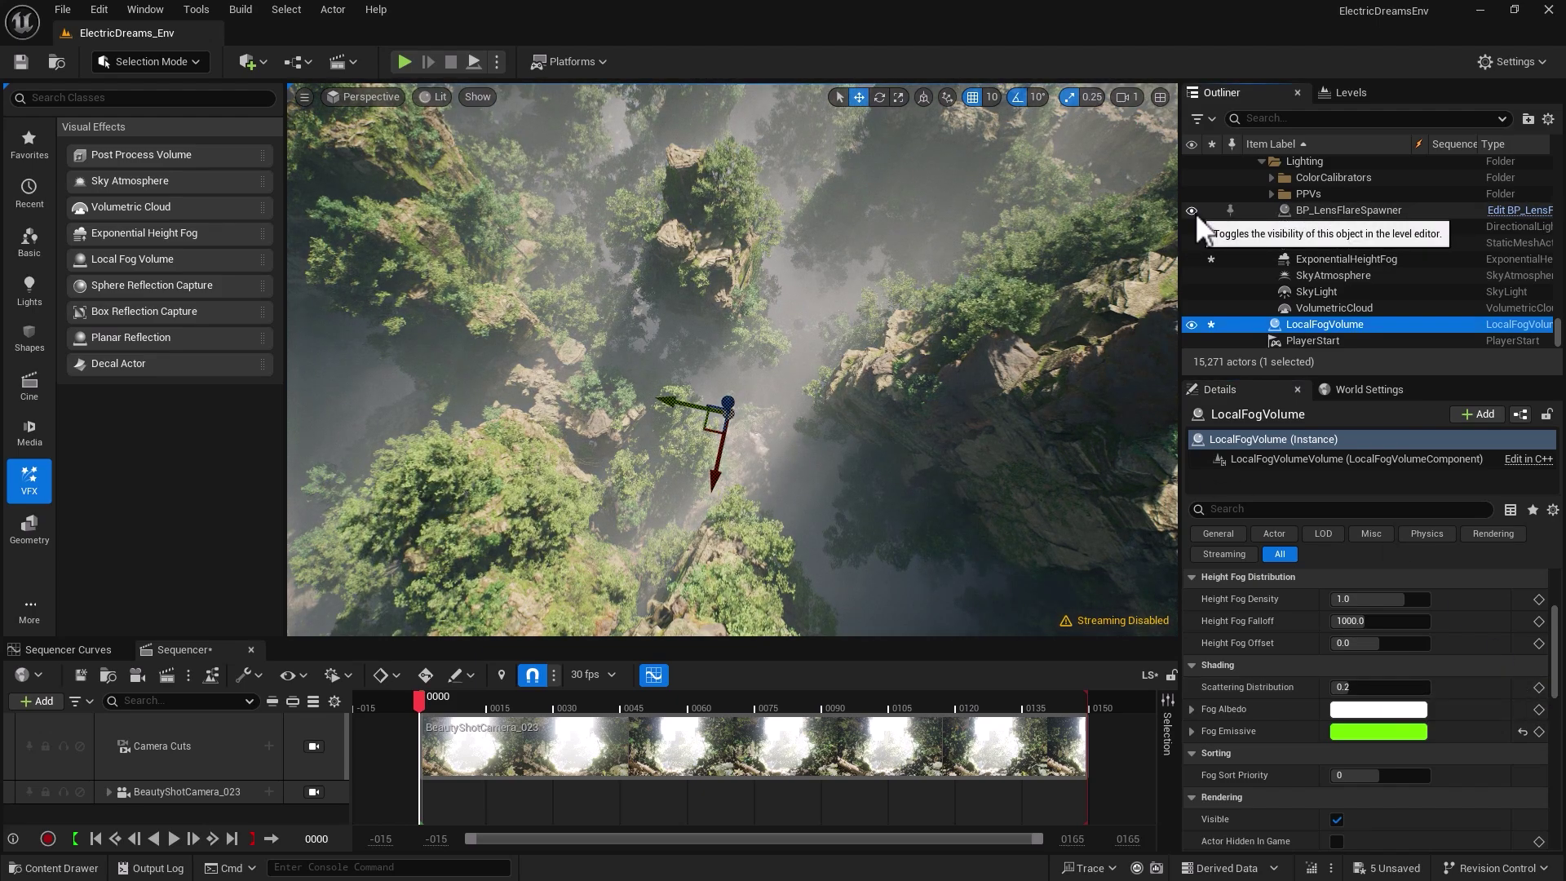
- Hide BP_LensFlareSpawner, DirectionalLight, EditorSkySphere_001 and SkyAtmosphere in the level to remove the scene's daylight
click(1195, 212)
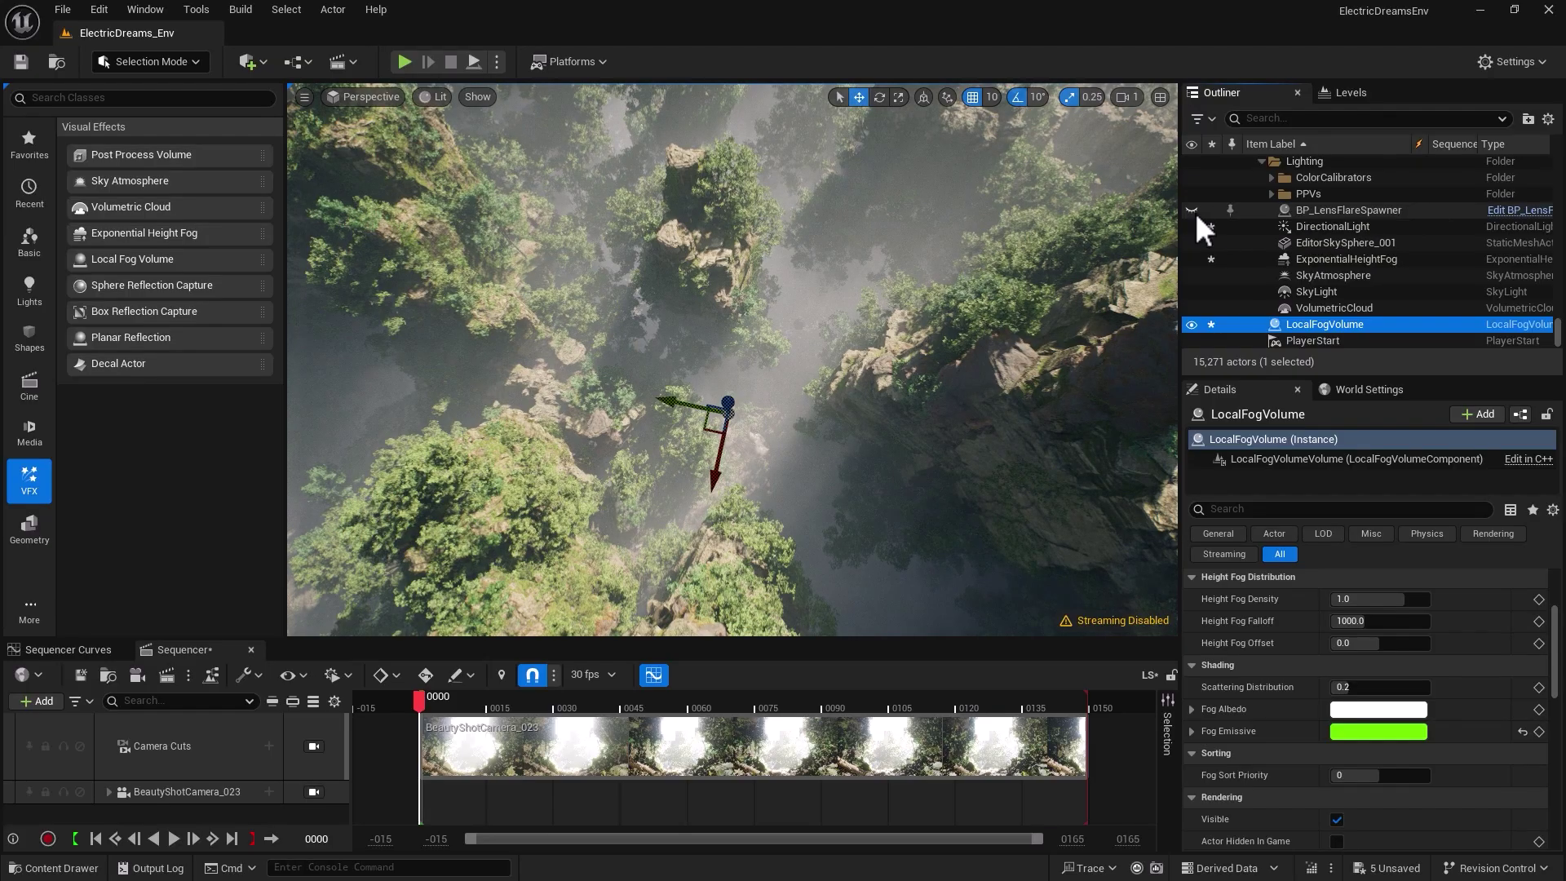
click(1195, 232)
click(1193, 228)
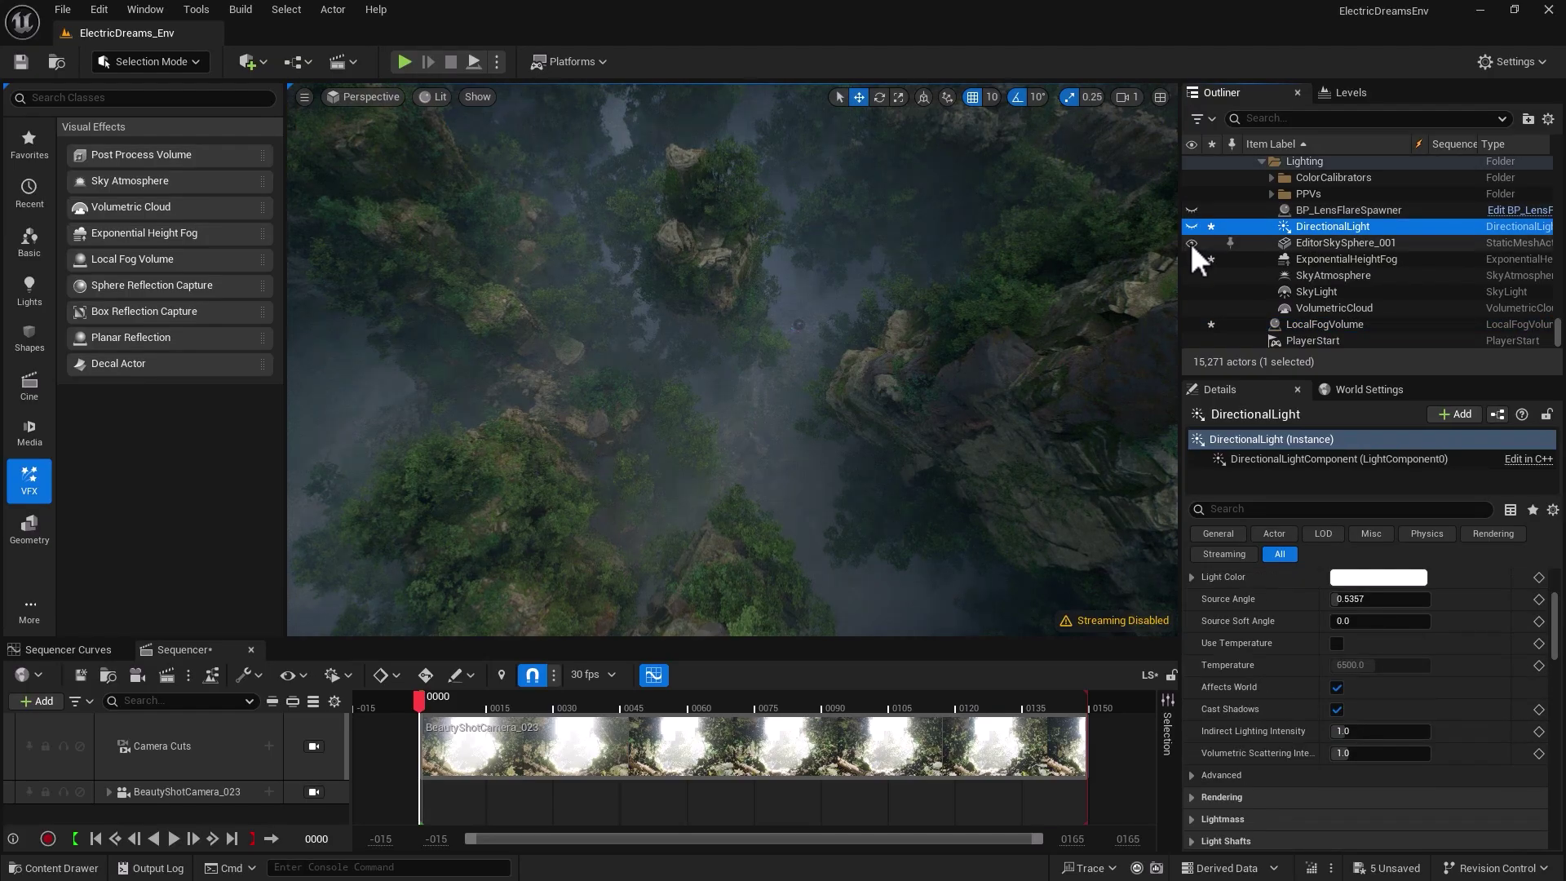
click(1191, 243)
click(1192, 258)
click(1192, 274)
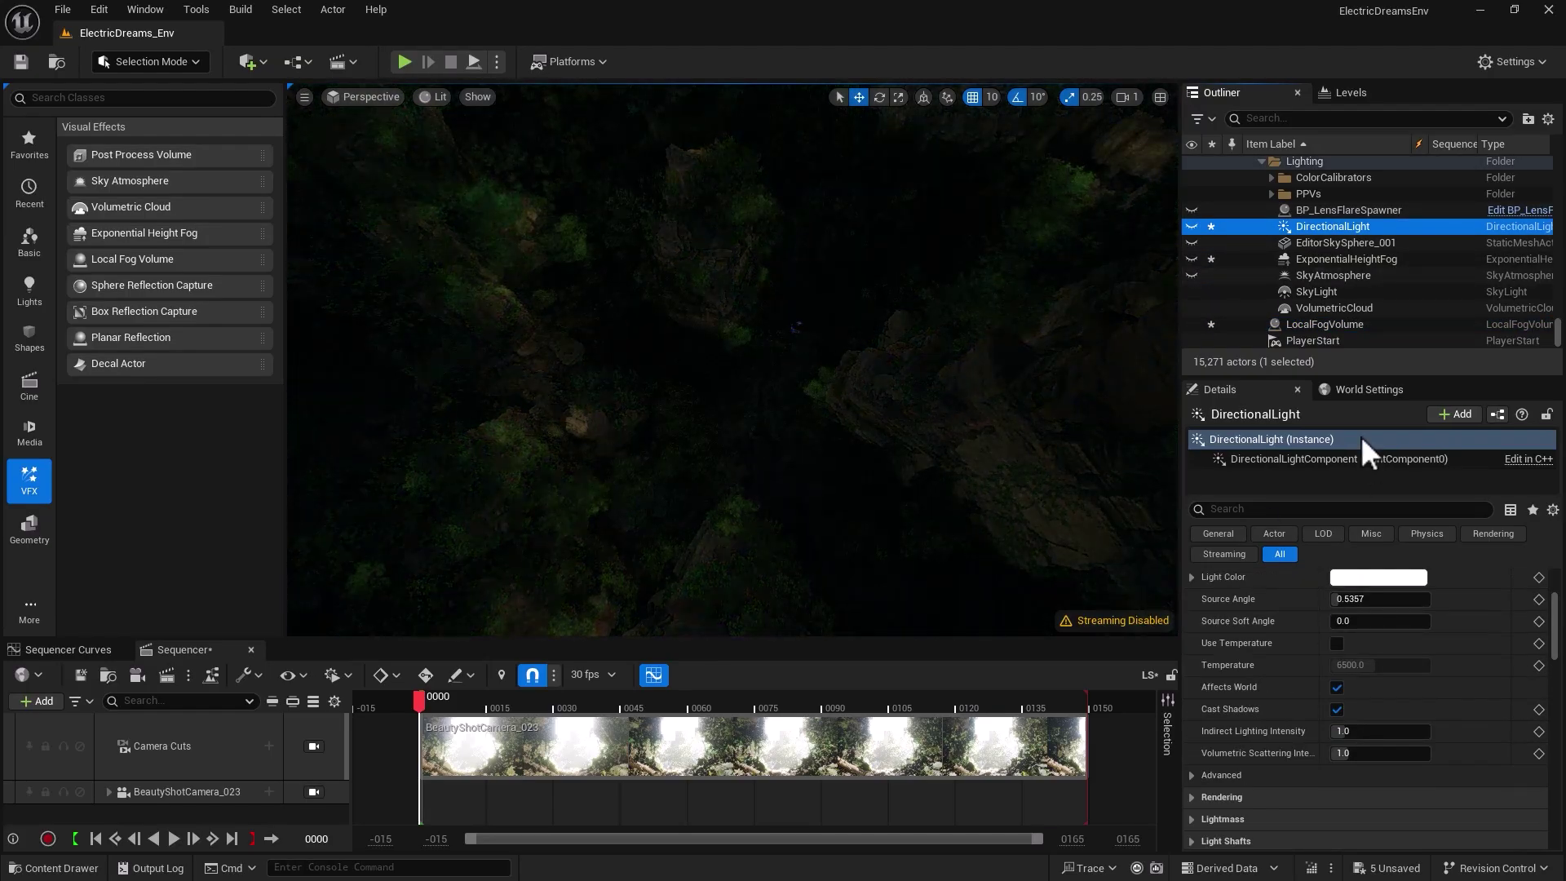
- Select the LocalFogVolume and raise the brightness value (V) of its Fog Emissive colour to 50
click(1317, 324)
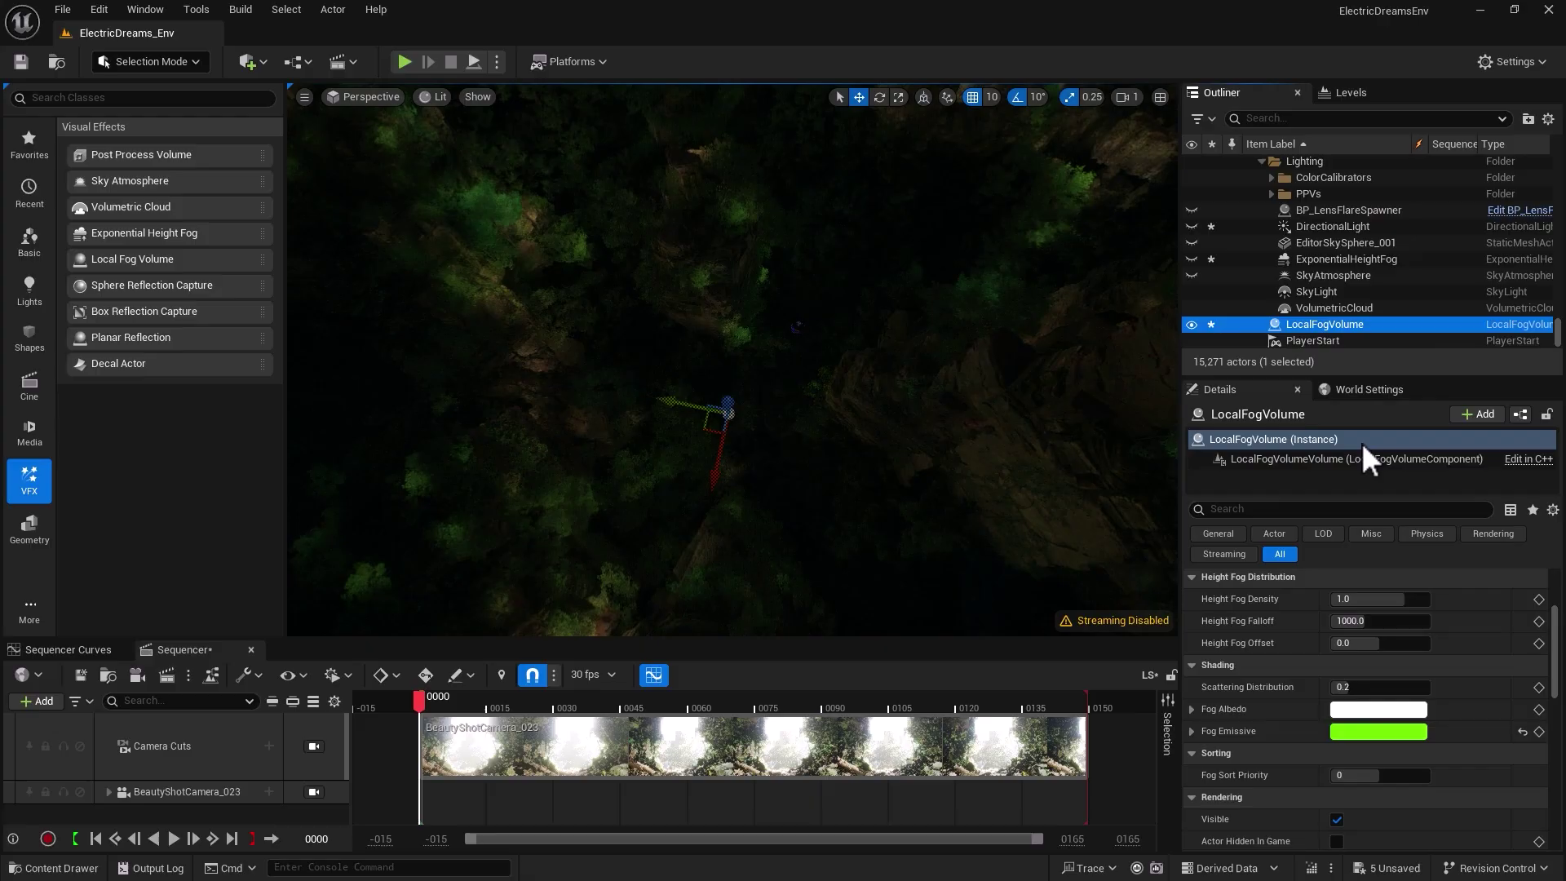
click(1382, 733)
click(1240, 754)
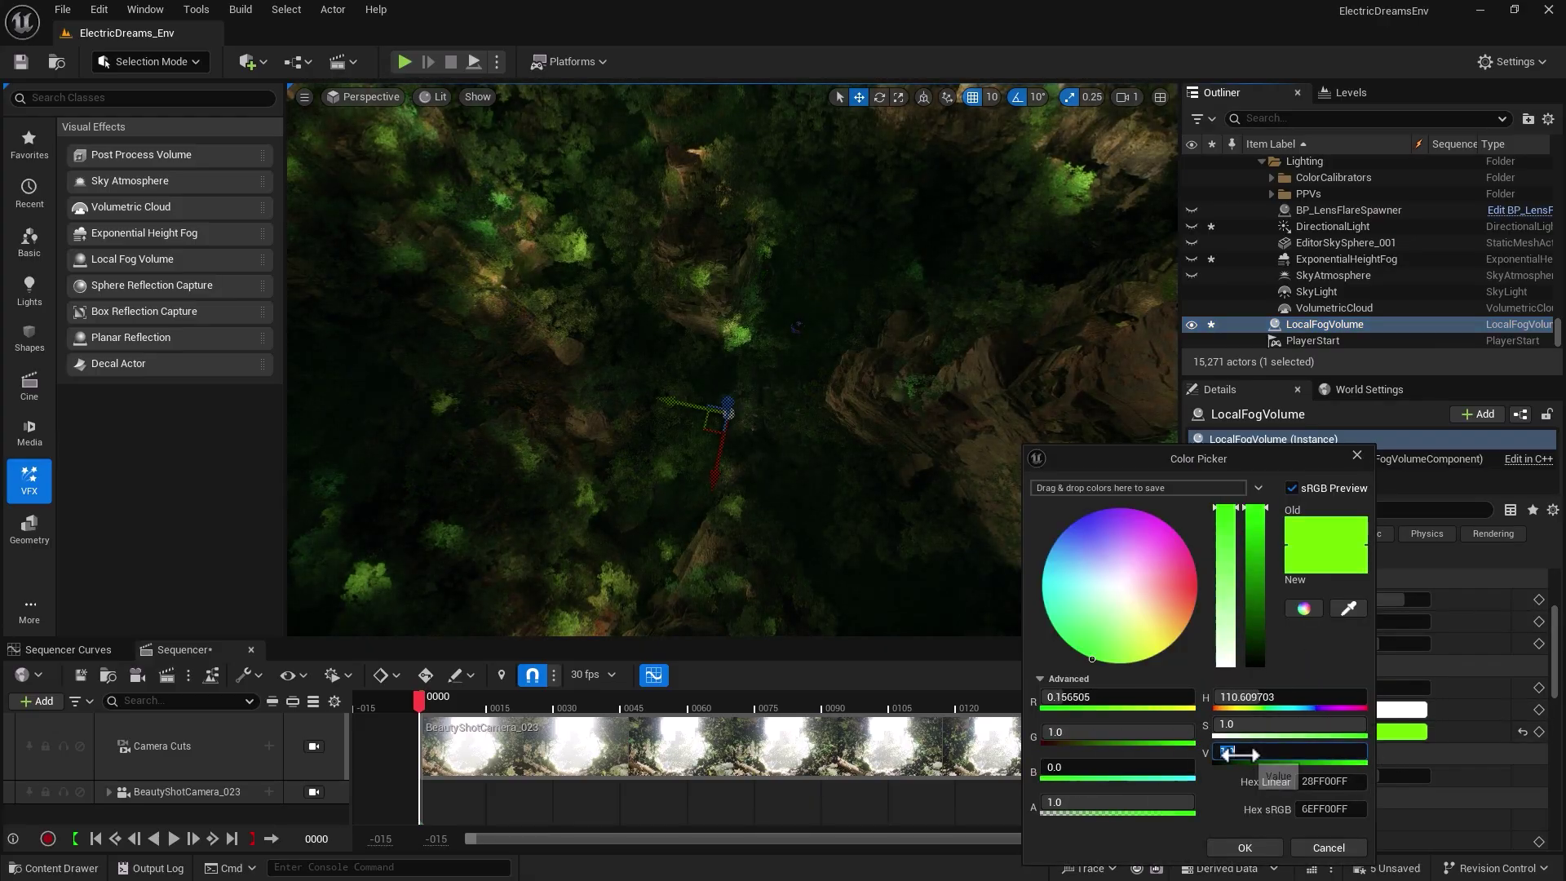
text(50)
key(Return)
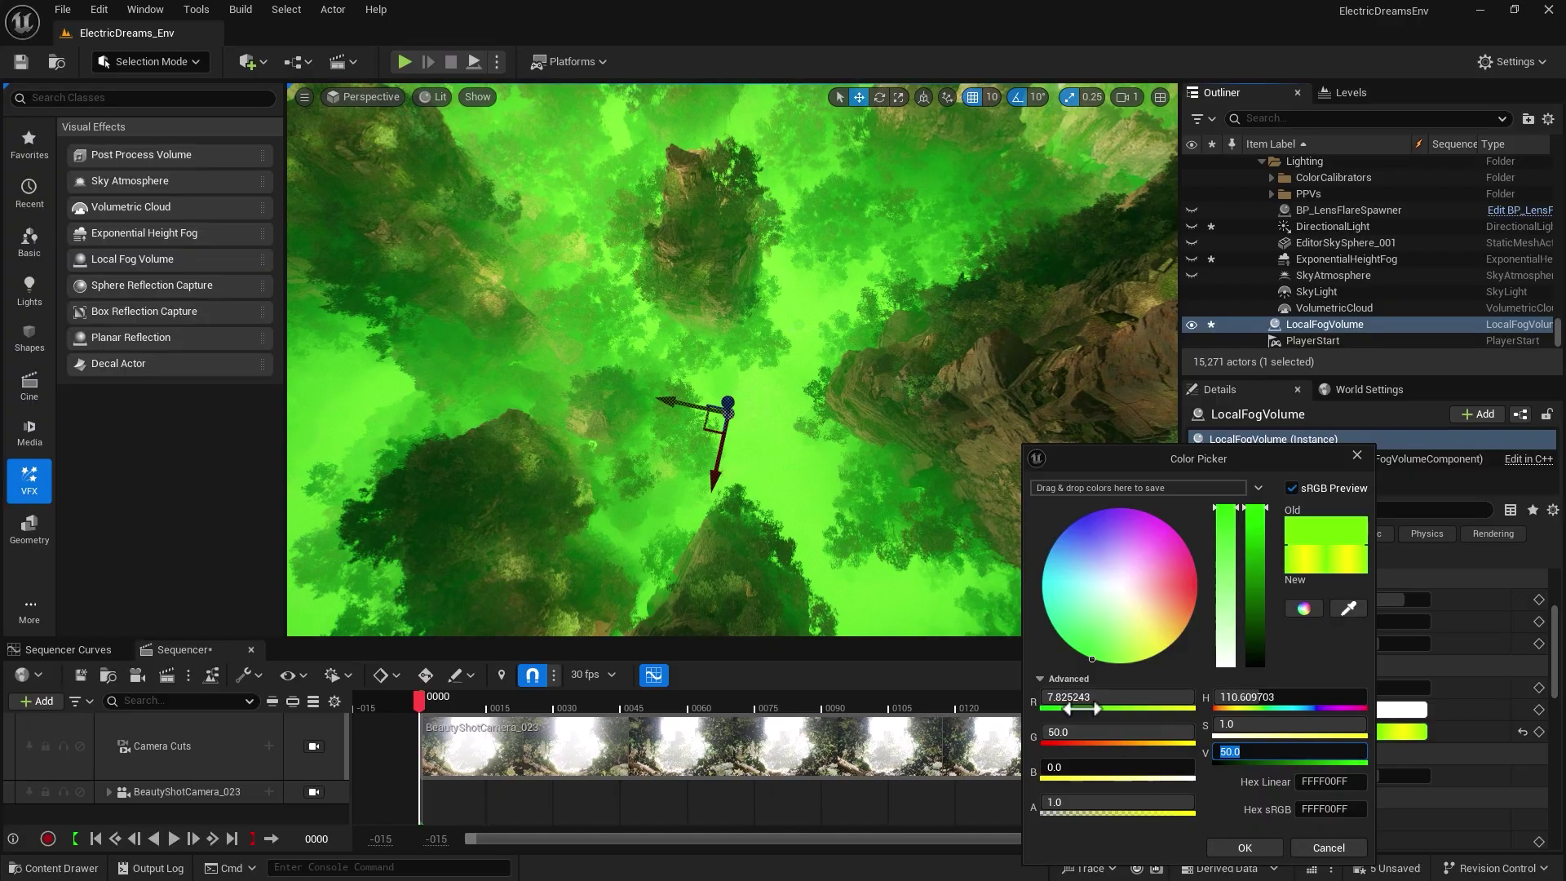
click(1244, 847)
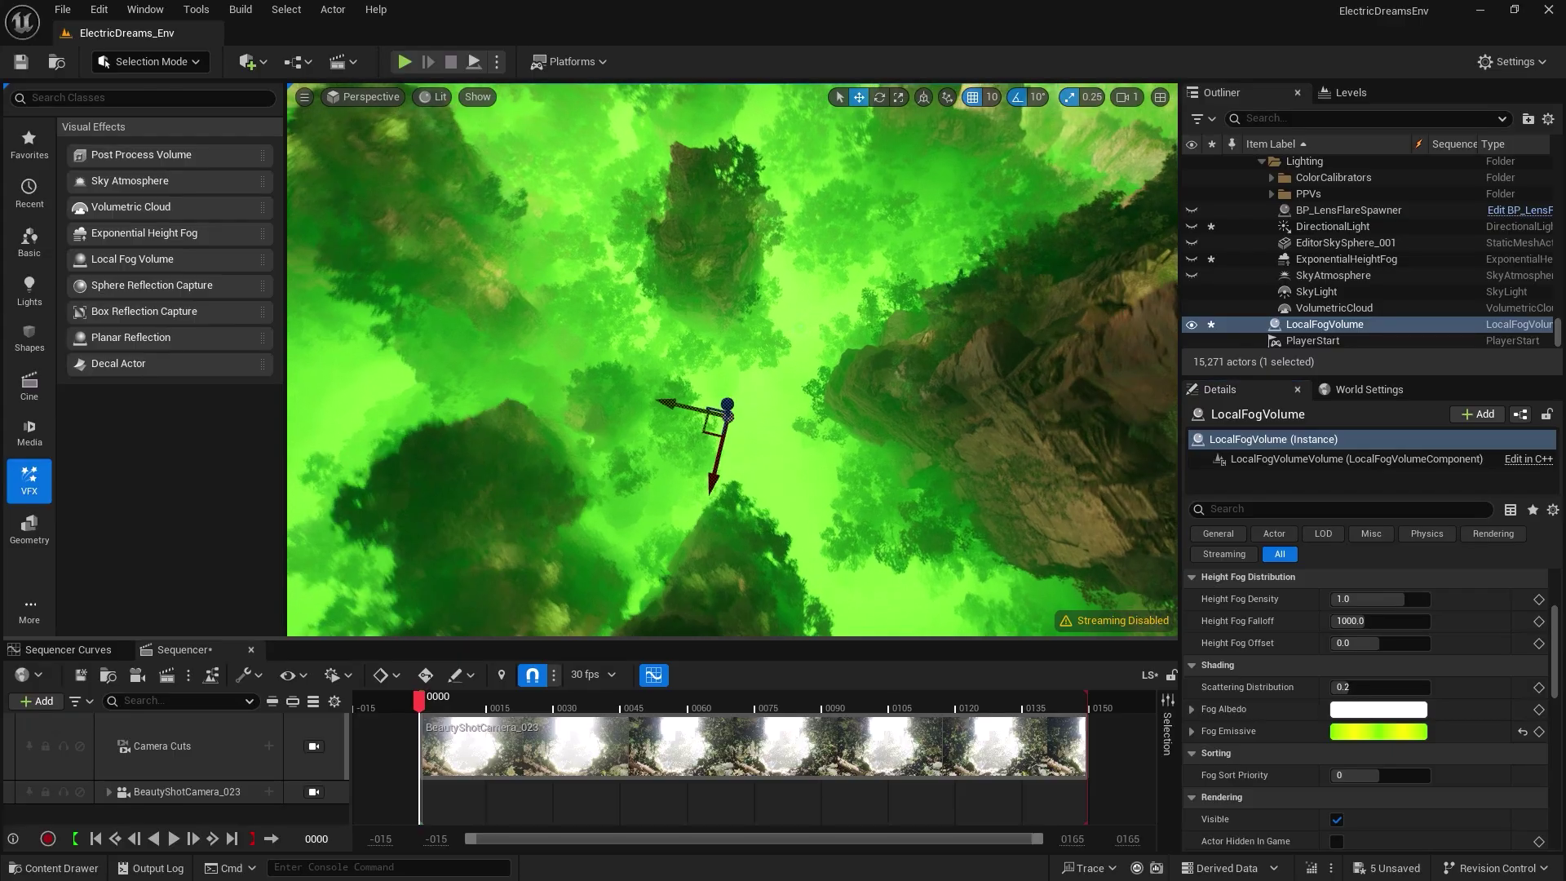
- From inside the ravine, reduce the Fog Emissive colour's brightness value (V) in stages through 20 and 10 to 5
alt+drag(718, 456, 718, 359)
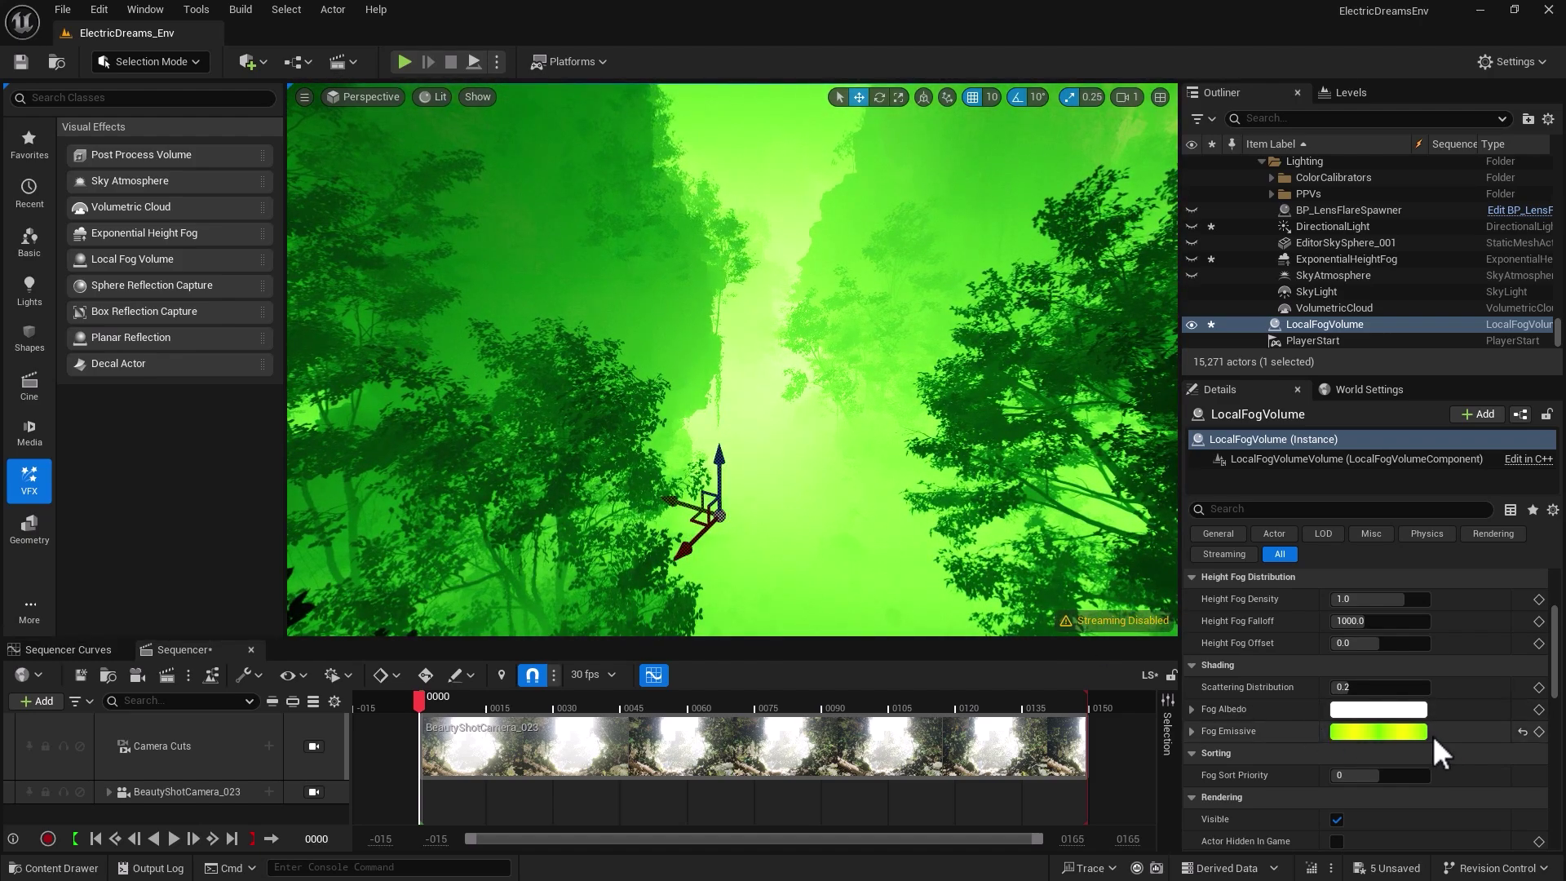
click(1409, 730)
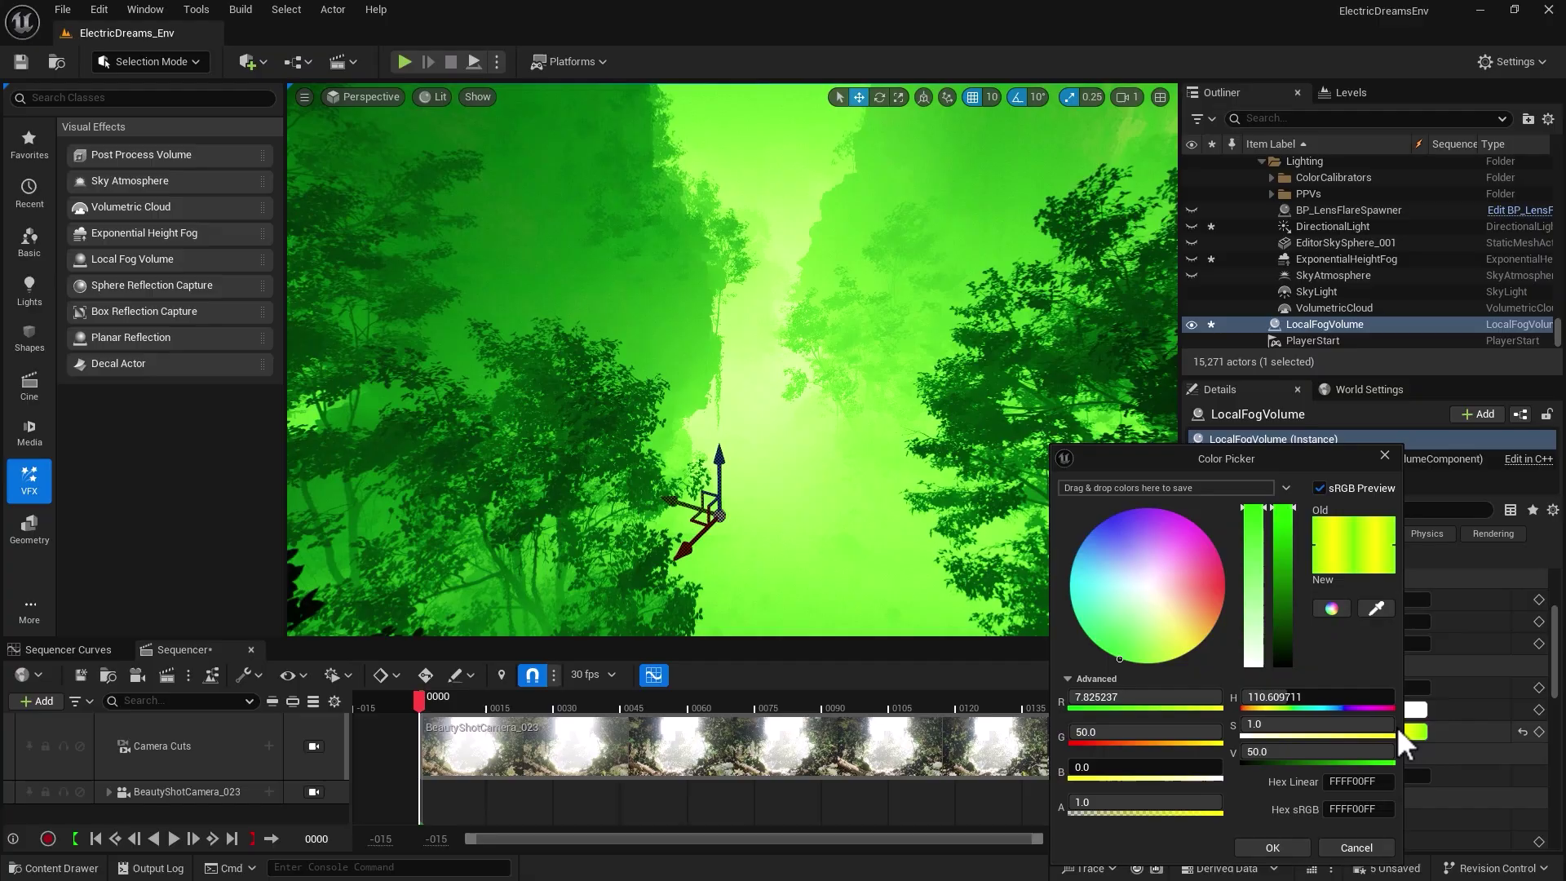
click(1298, 751)
text(20)
key(Return)
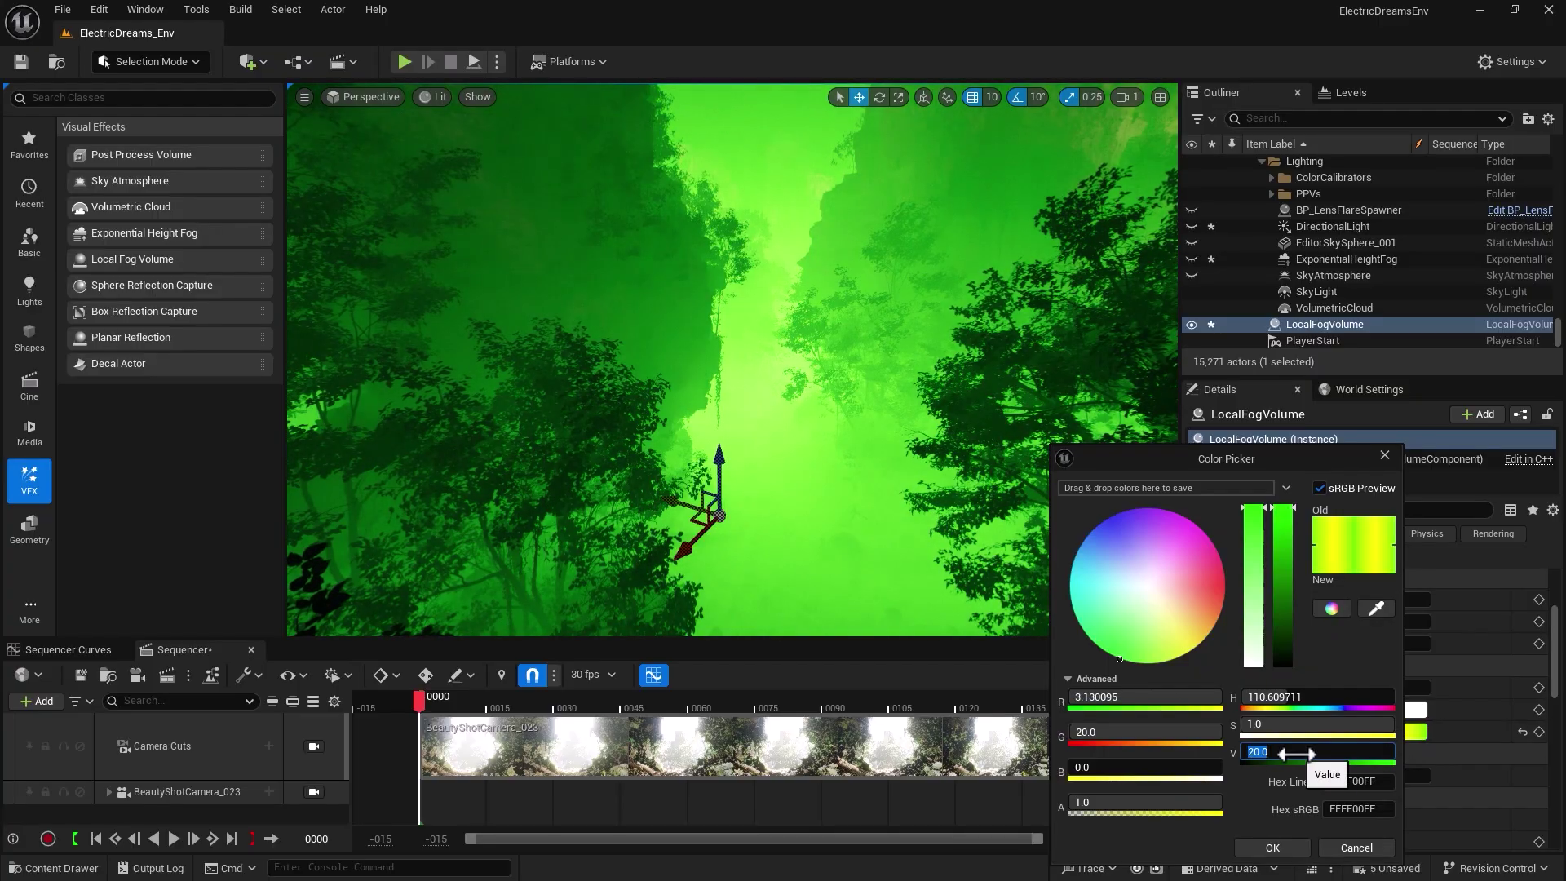
text(10)
key(Return)
text(5)
key(Return)
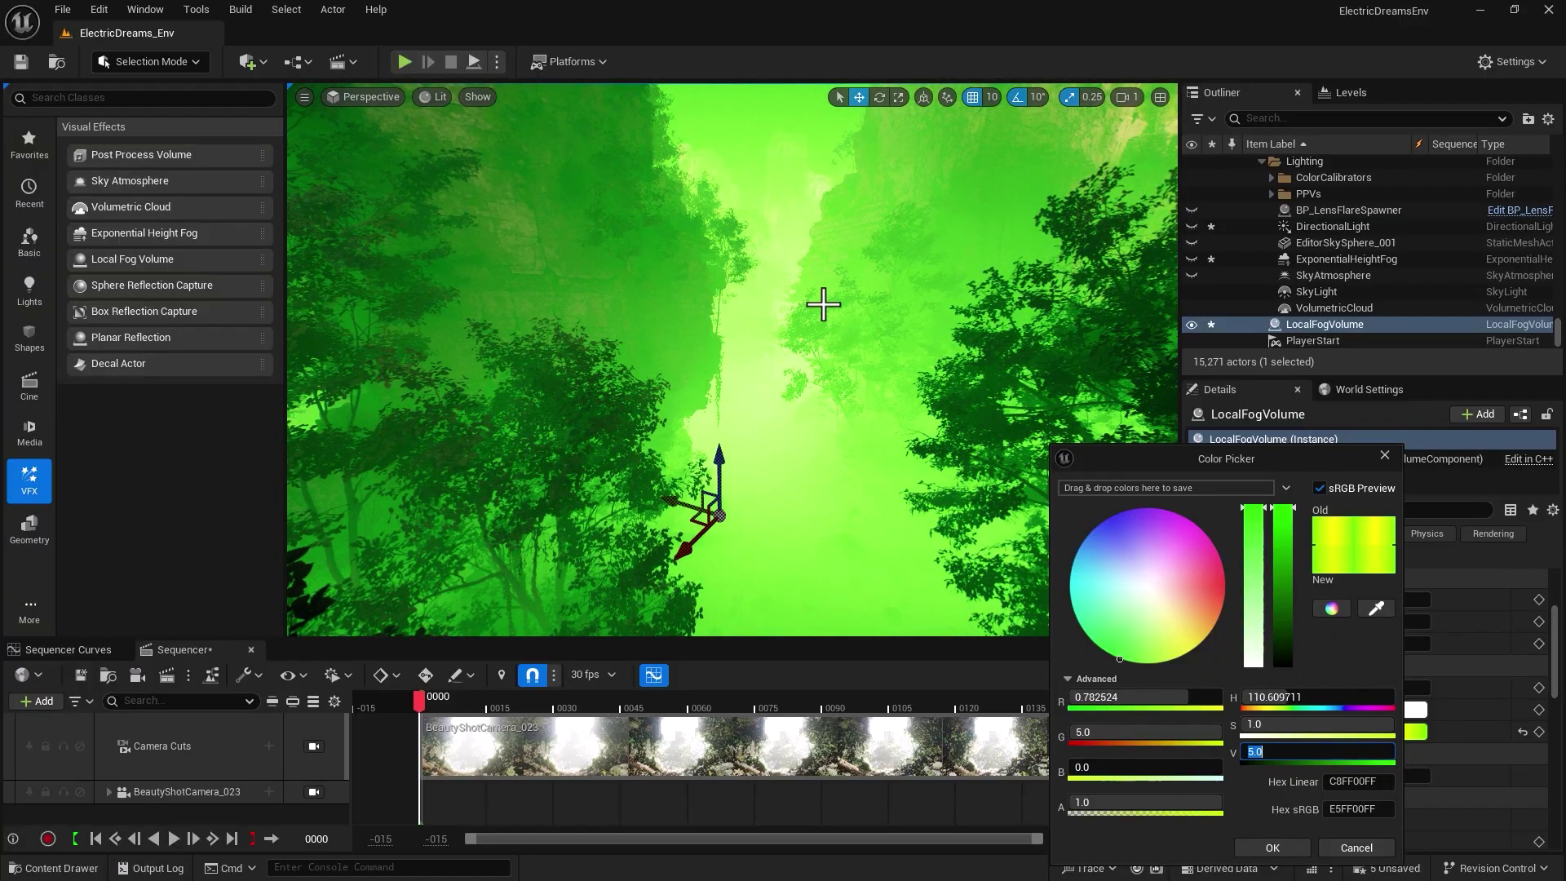
click(1282, 850)
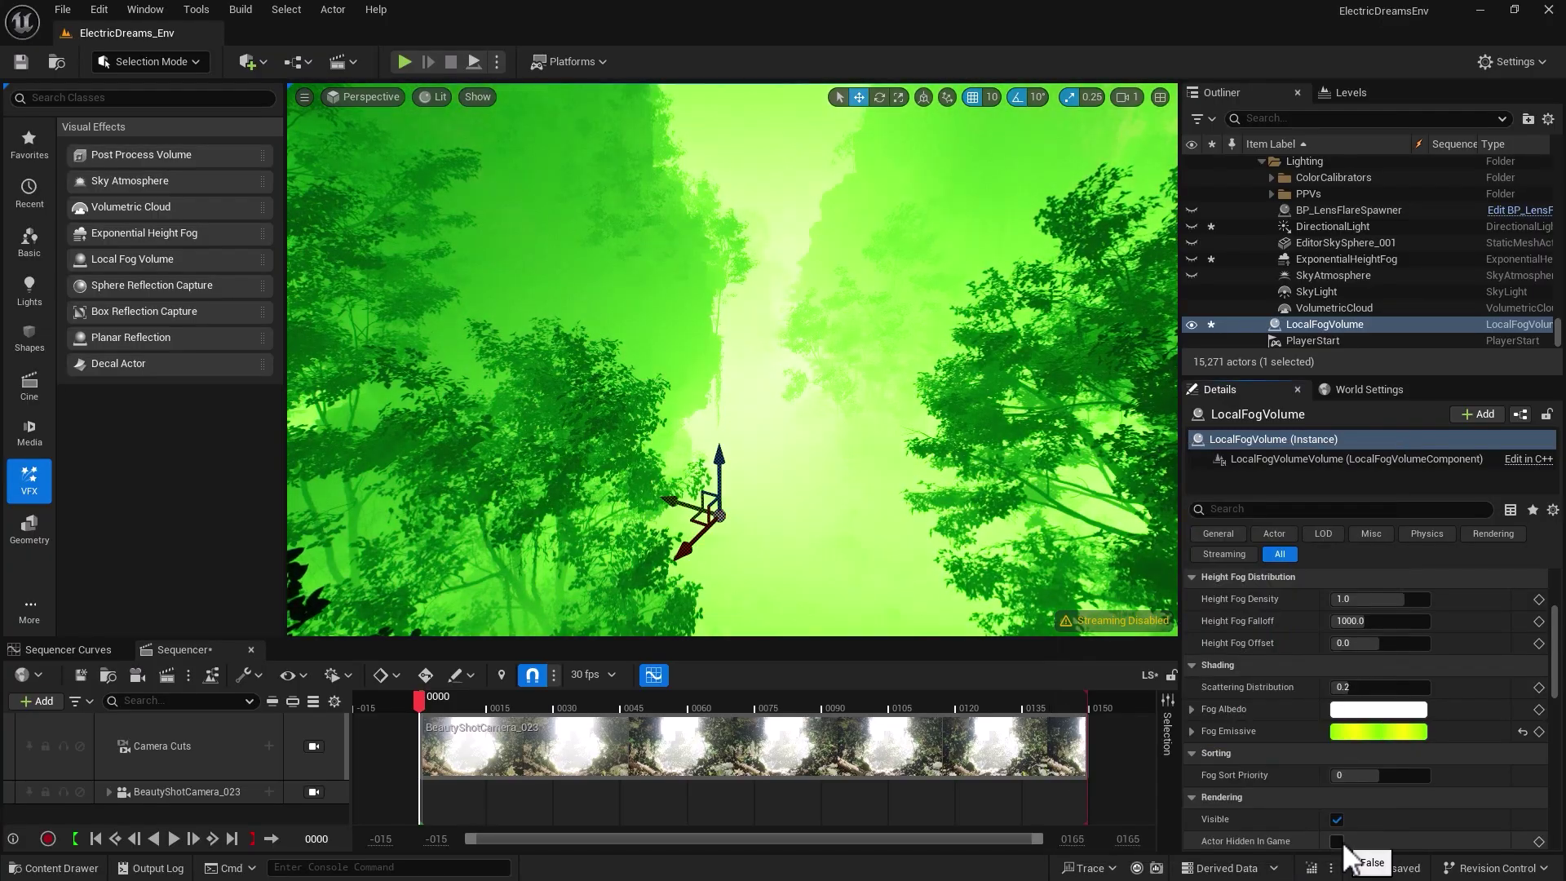